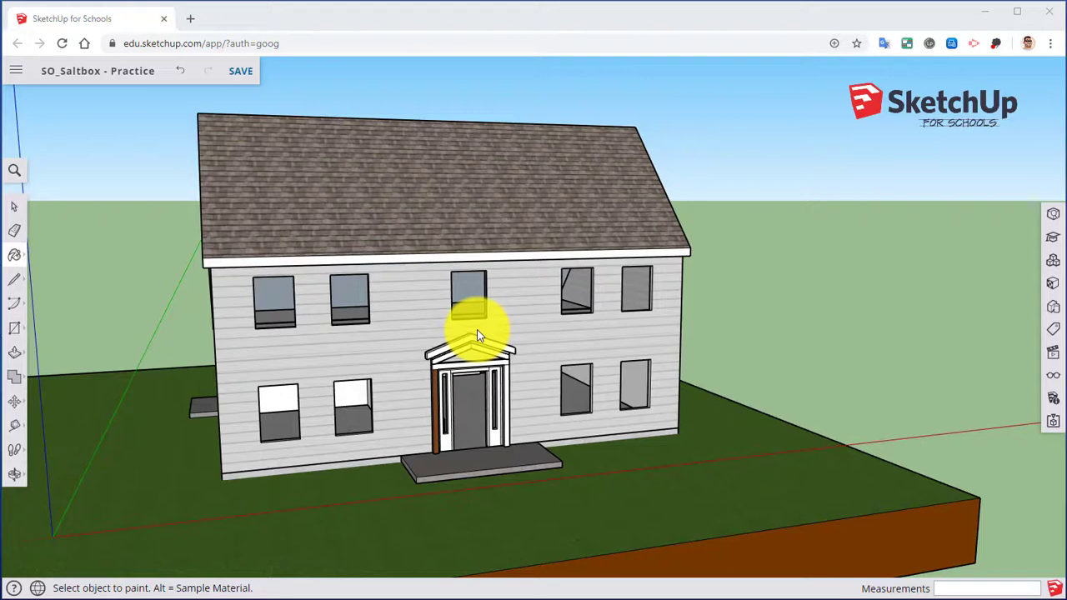
Step: Browse the Wood material collection, sample Wood Plywood Knots, and pick Wood Veneer 01 as the paint material
click(1053, 285)
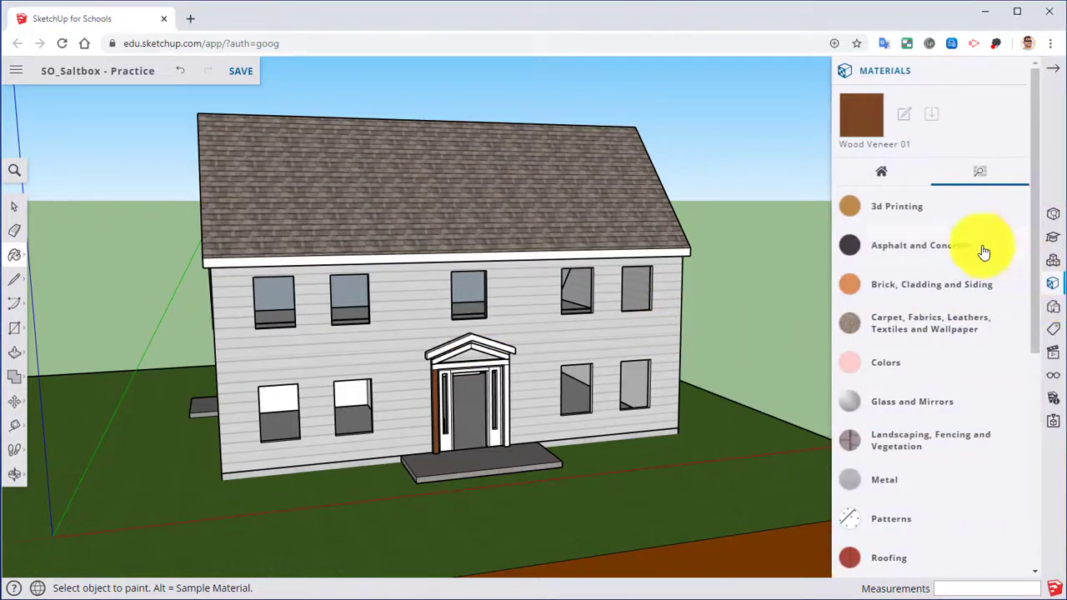
scroll(923, 238, down, 1)
scroll(924, 233, down, 5)
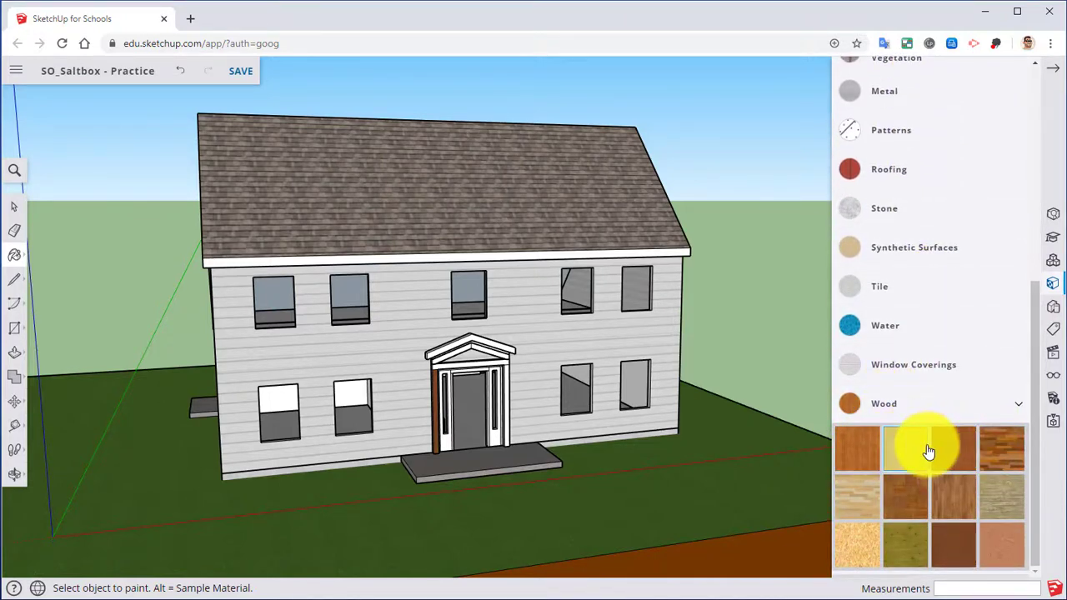
click(907, 531)
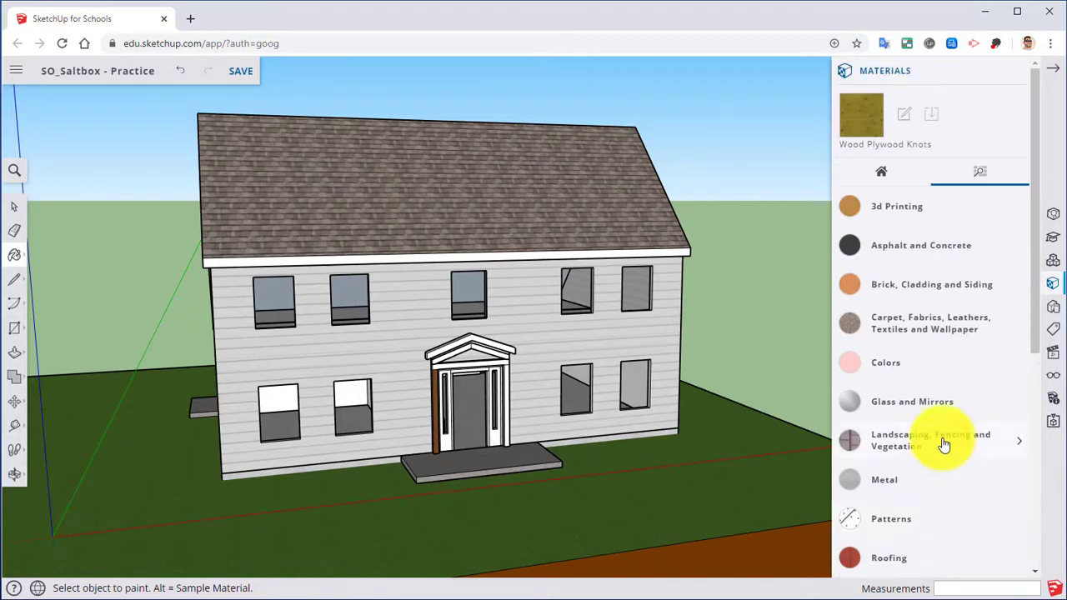
scroll(944, 445, down, 5)
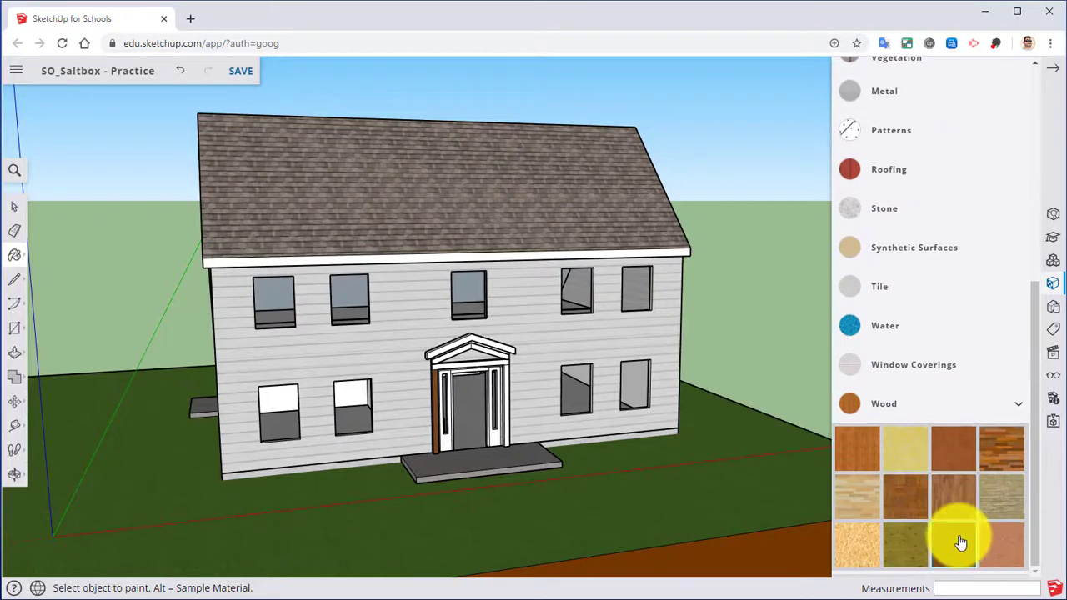
click(955, 540)
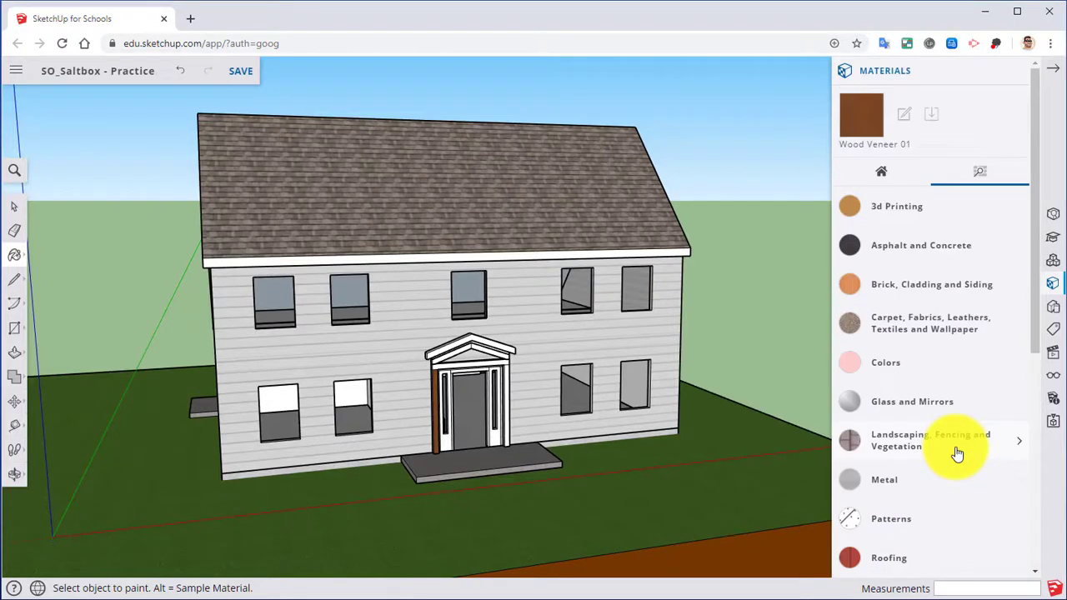
Step: Try other swatches from the Wood collection as the paint material, including Wood Cherry Original and Wood OSB
scroll(957, 452, down, 5)
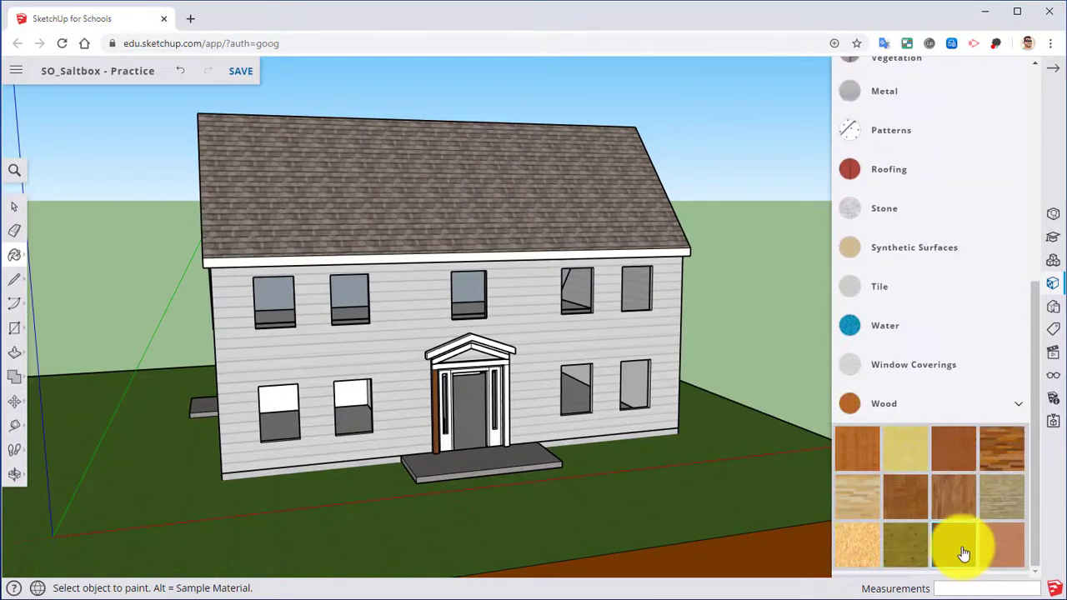
click(965, 494)
scroll(971, 500, down, 5)
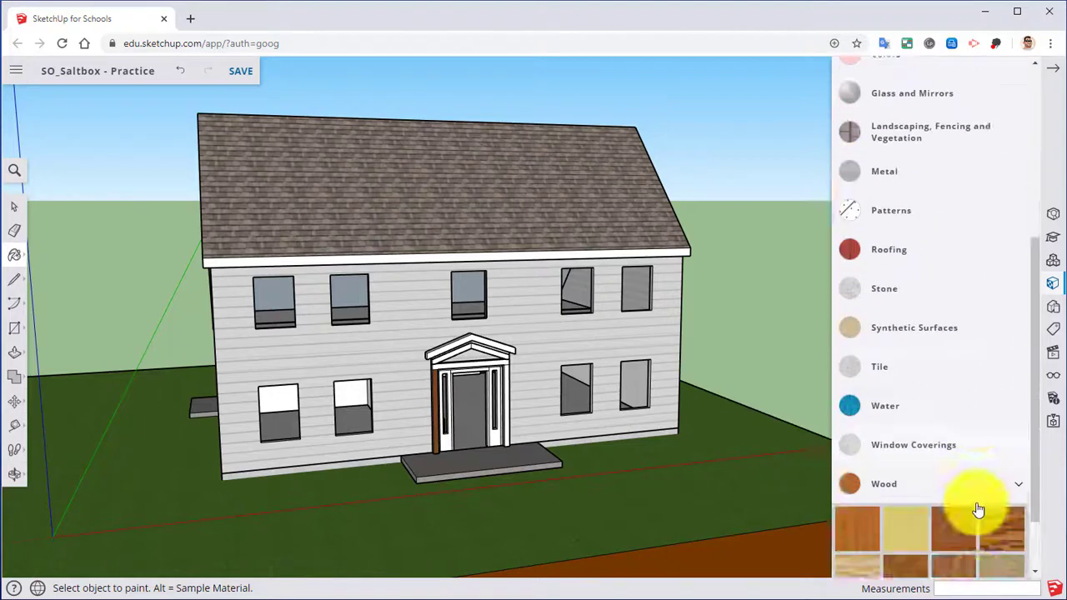
scroll(971, 492, down, 2)
click(955, 483)
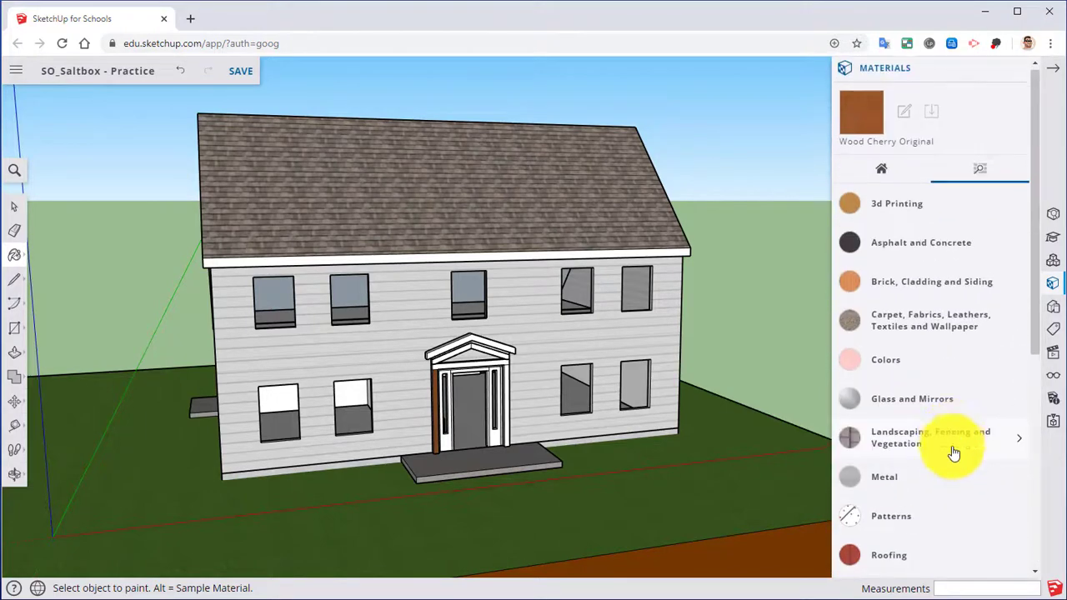
scroll(954, 452, down, 5)
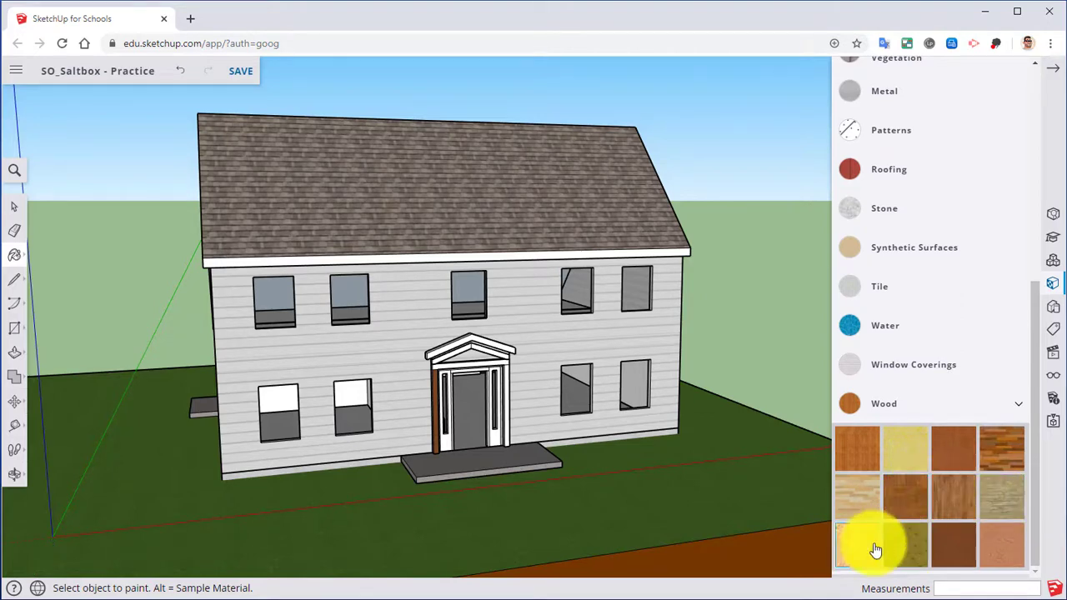
click(875, 493)
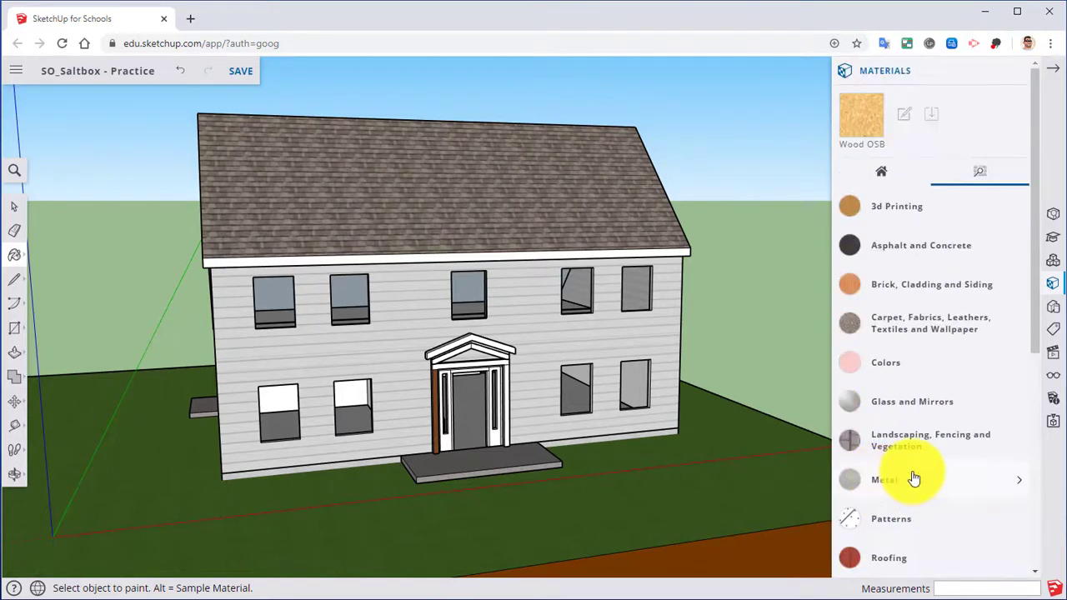
scroll(914, 477, down, 5)
scroll(912, 467, up, 1)
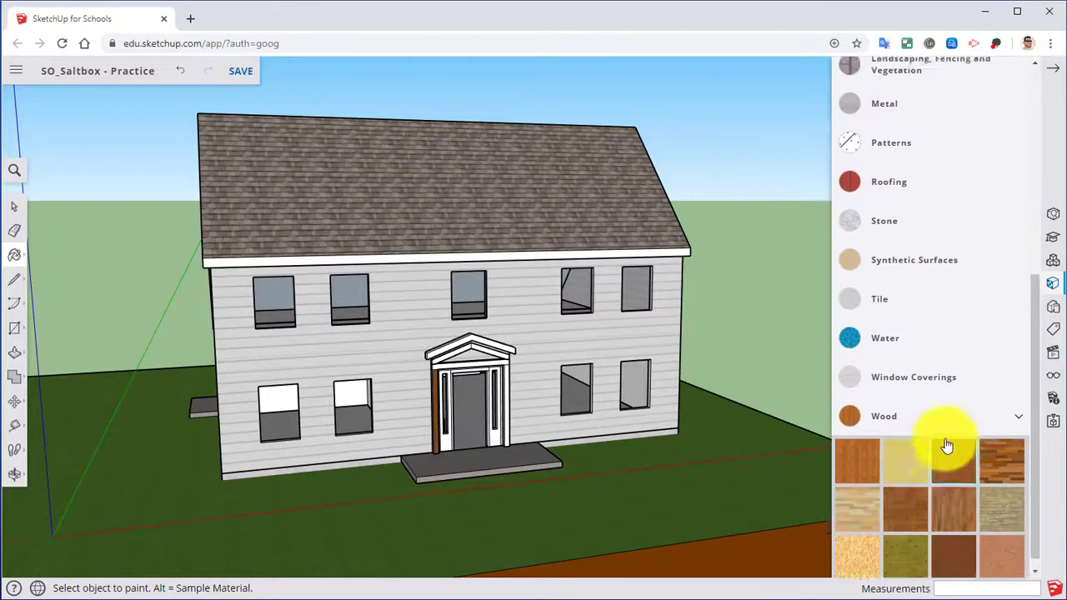
Step: Set Wood Veneer 01 from the Wood collection as the active paint material again
click(945, 443)
scroll(942, 425, down, 5)
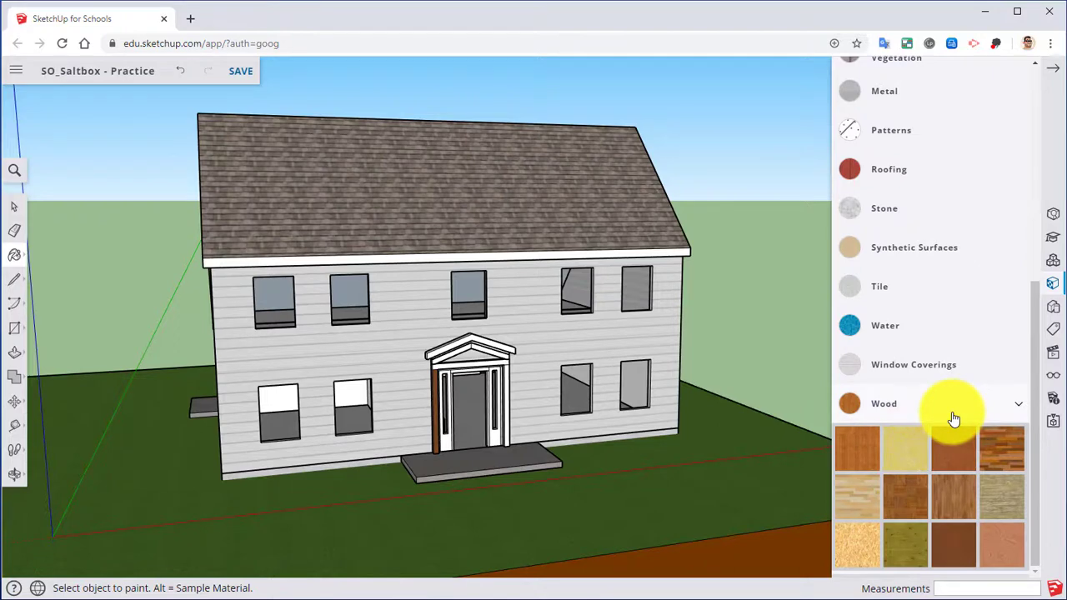
click(947, 553)
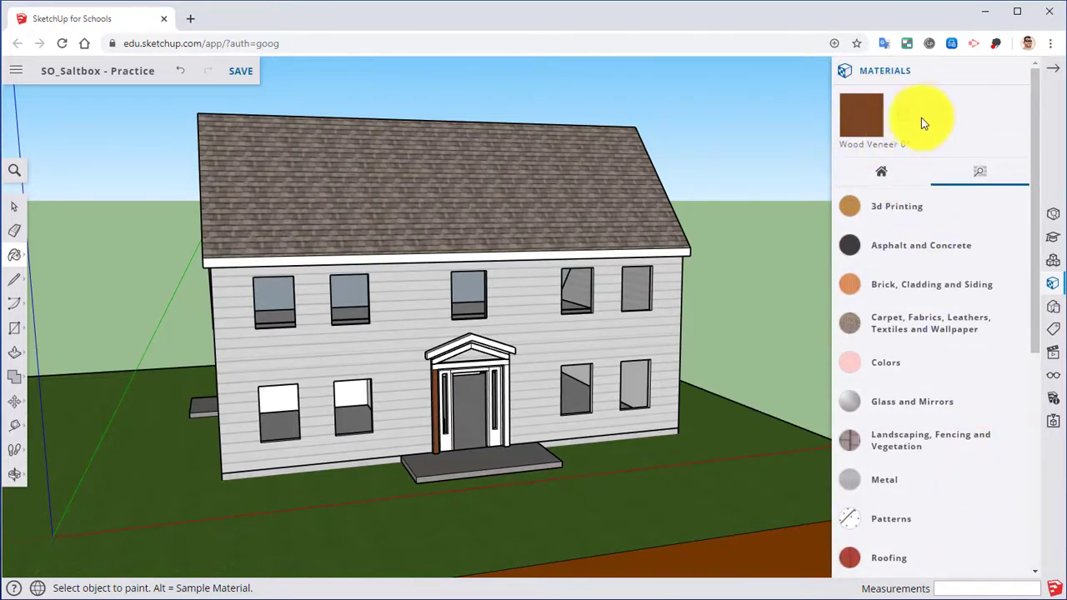
Step: Try painting the white trim of the roof component with Wood Veneer 01, and undo the paint
middle_drag(767, 204, 600, 315)
scroll(555, 350, up, 10)
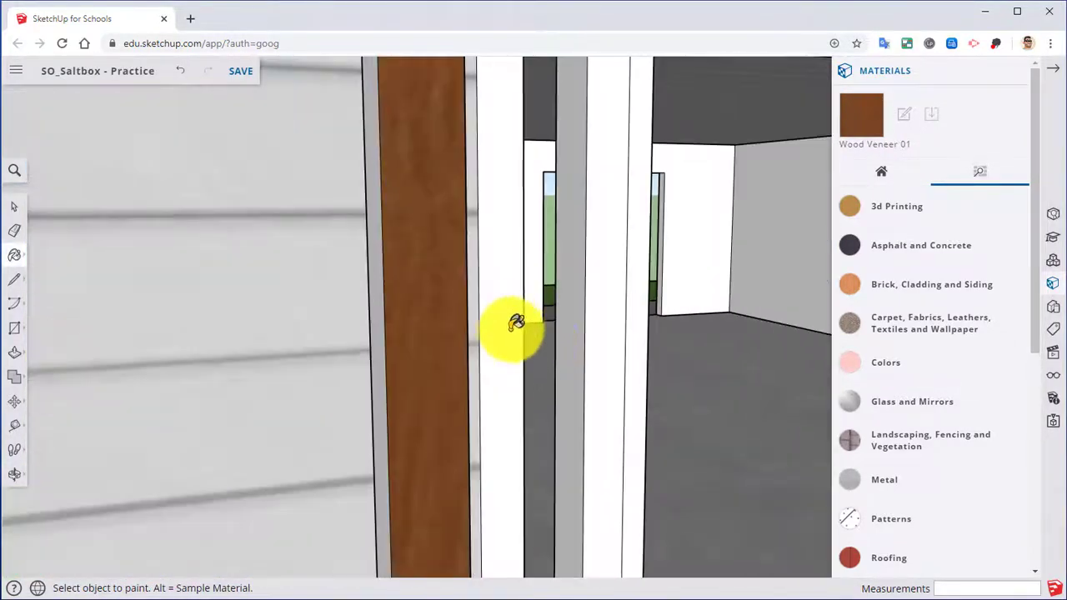
scroll(513, 309, down, 3)
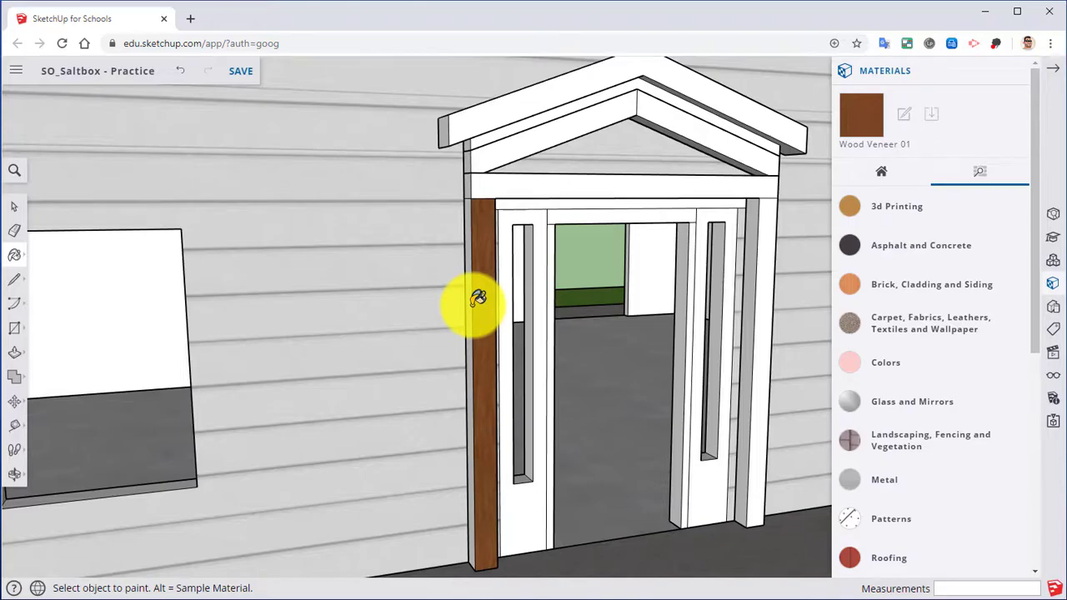
scroll(198, 458, down, 6)
mouse_move(195, 406)
middle_down()
mouse_move(434, 443)
mouse_move(607, 425)
mouse_move(274, 239)
middle_up()
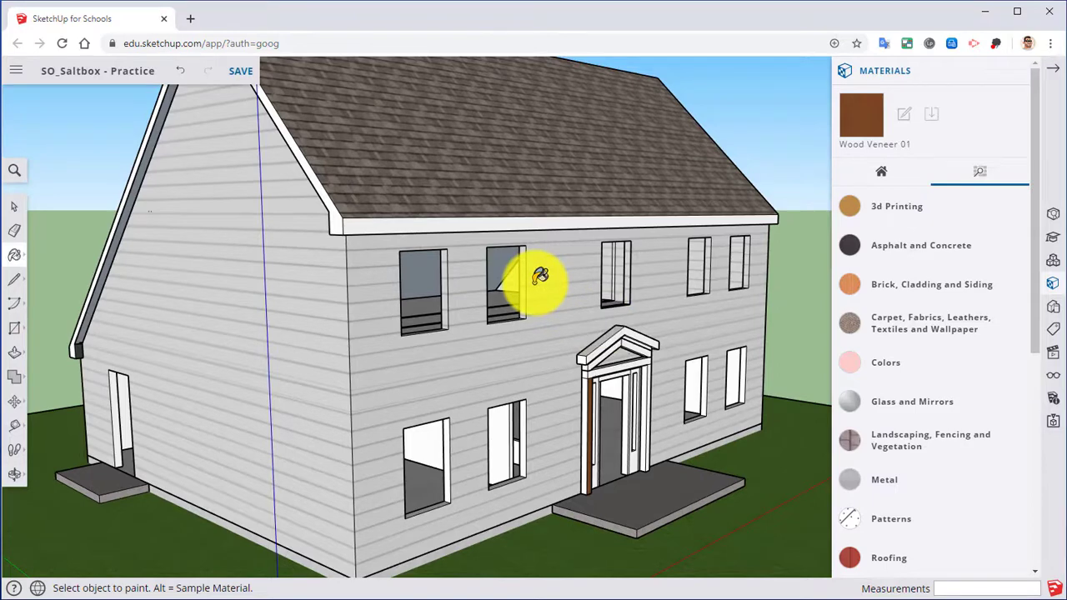
click(457, 220)
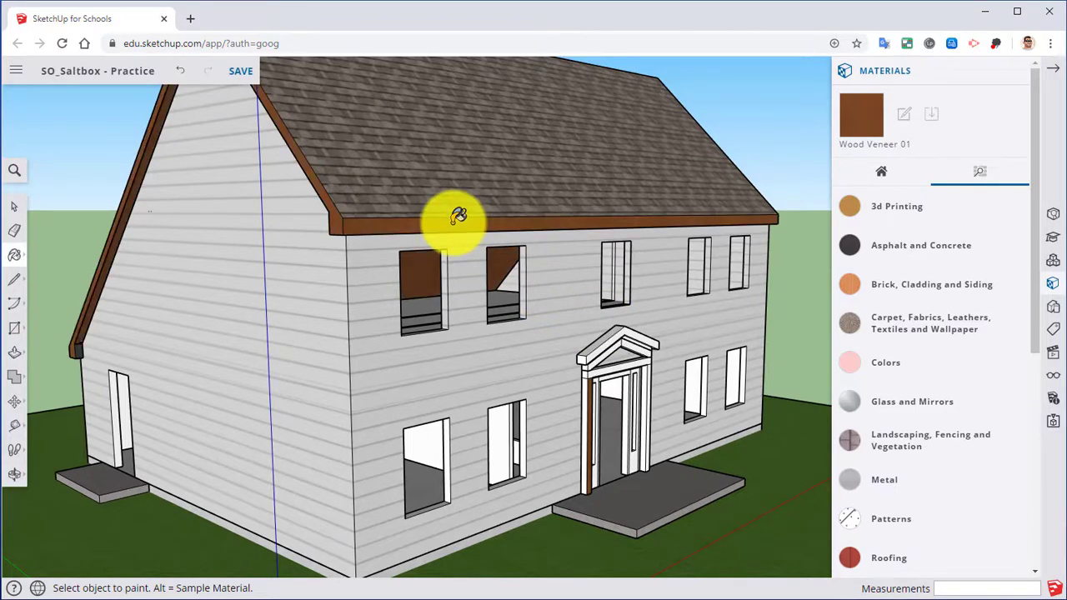
key(ctrl)
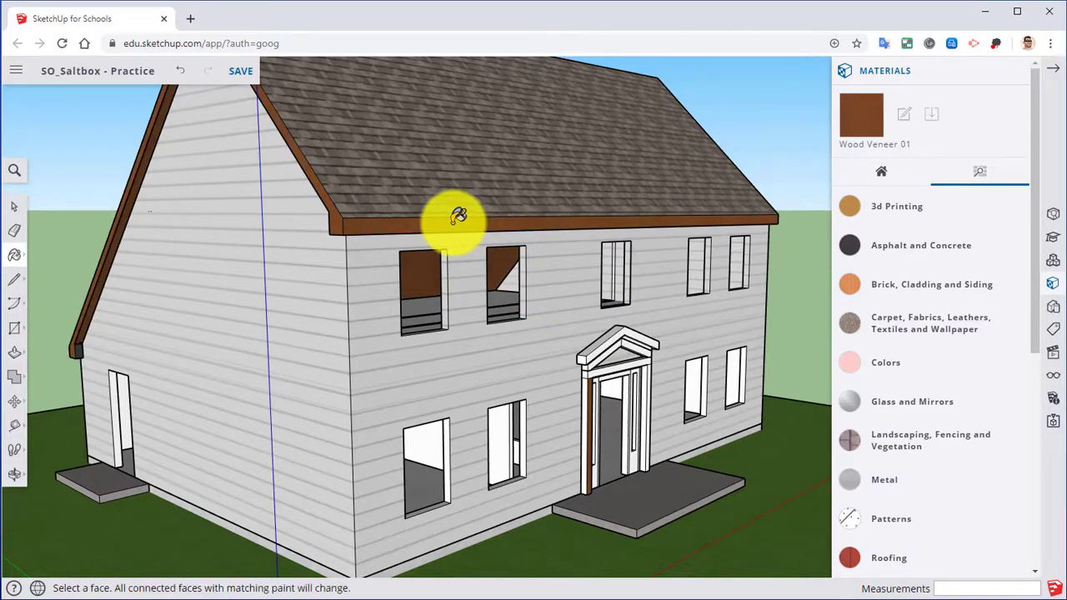
key(ctrl+z)
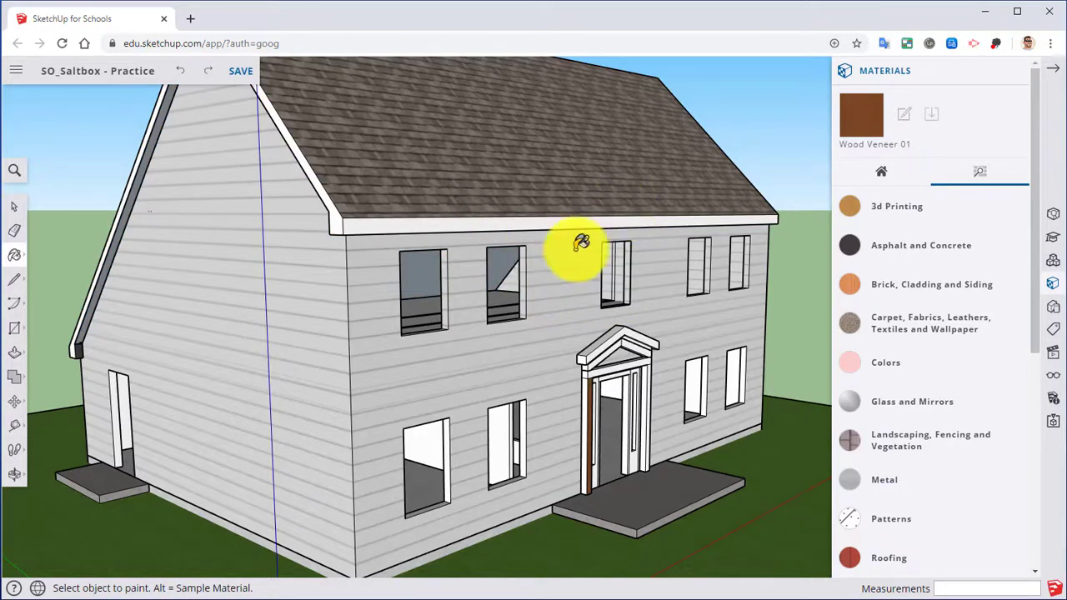
Step: Repaint the roof trim with Wood Veneer 01, check the component's available commands, and undo the paint
scroll(534, 250, up, 2)
click(426, 196)
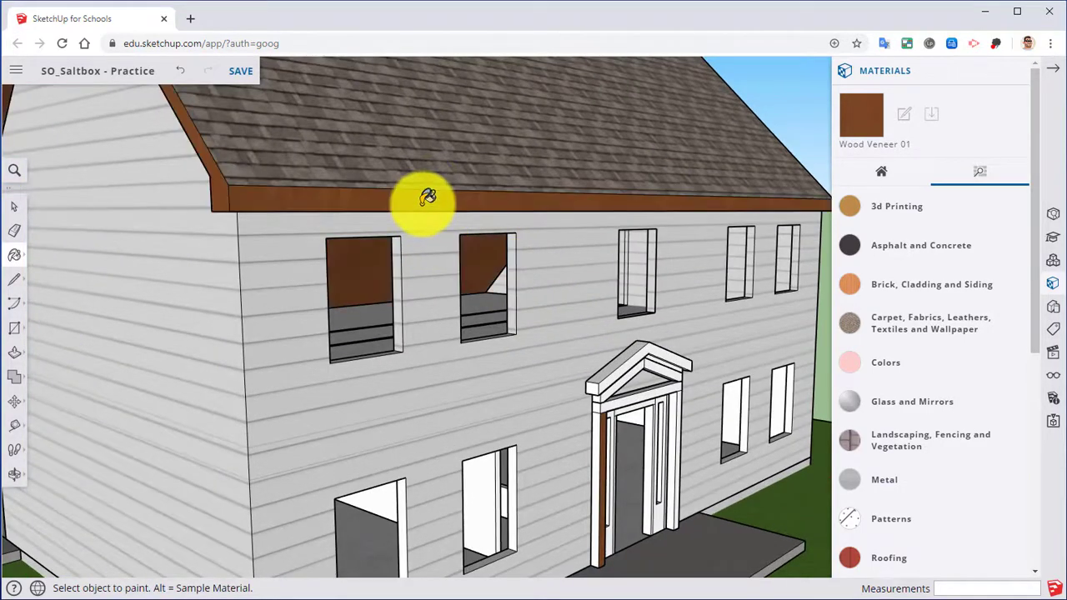
right_click(382, 197)
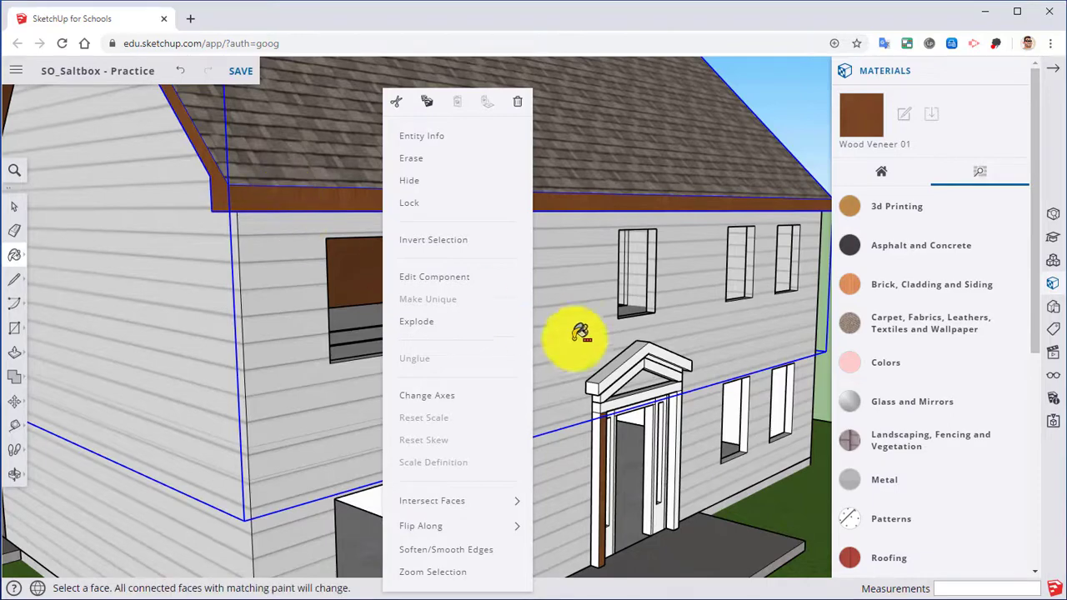
key(ctrl+z)
scroll(581, 347, down, 3)
middle_drag(638, 391, 576, 362)
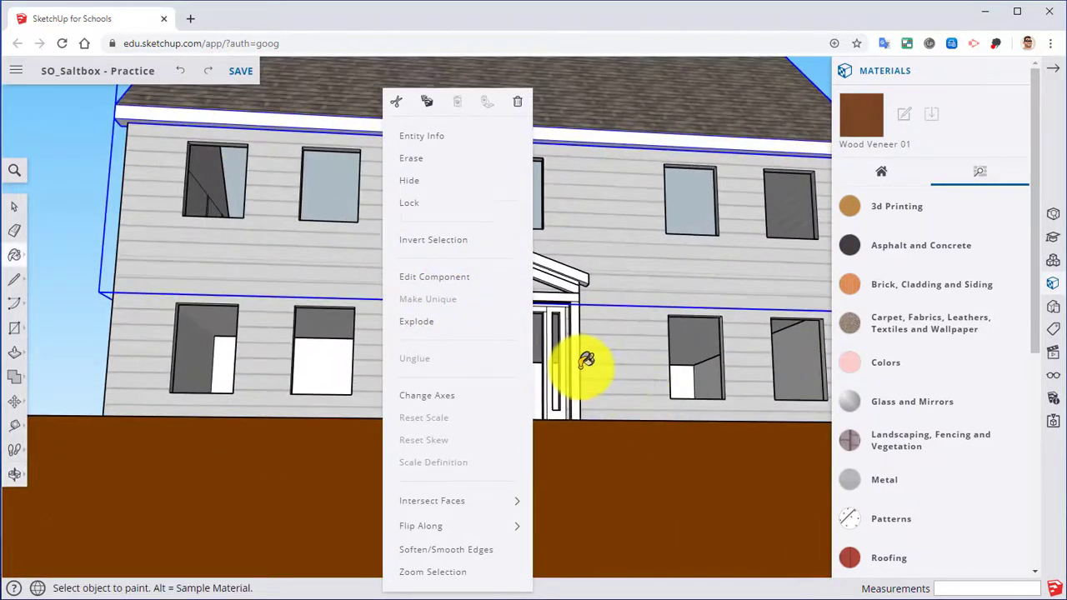
click(581, 359)
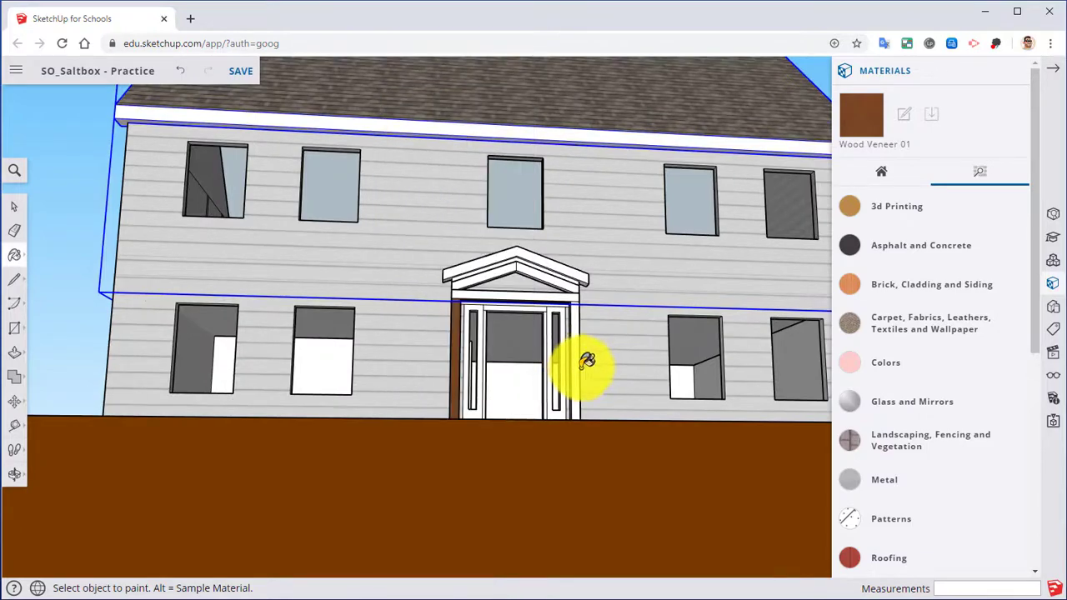
Step: Open the front door's outer frame component, which holds the wood-painted post, for editing
middle_drag(584, 361, 671, 419)
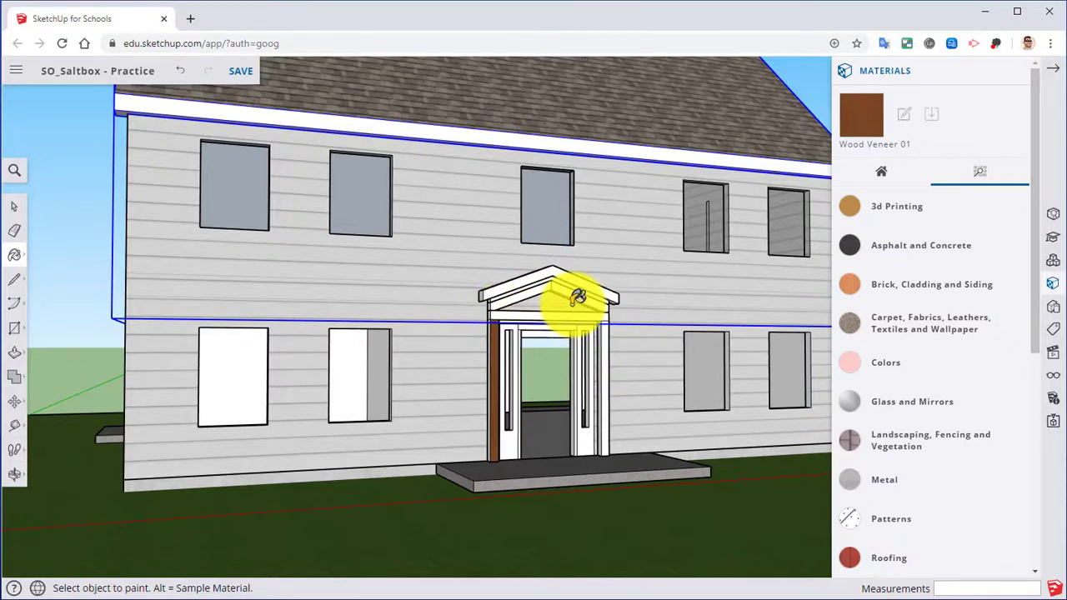
scroll(595, 361, up, 3)
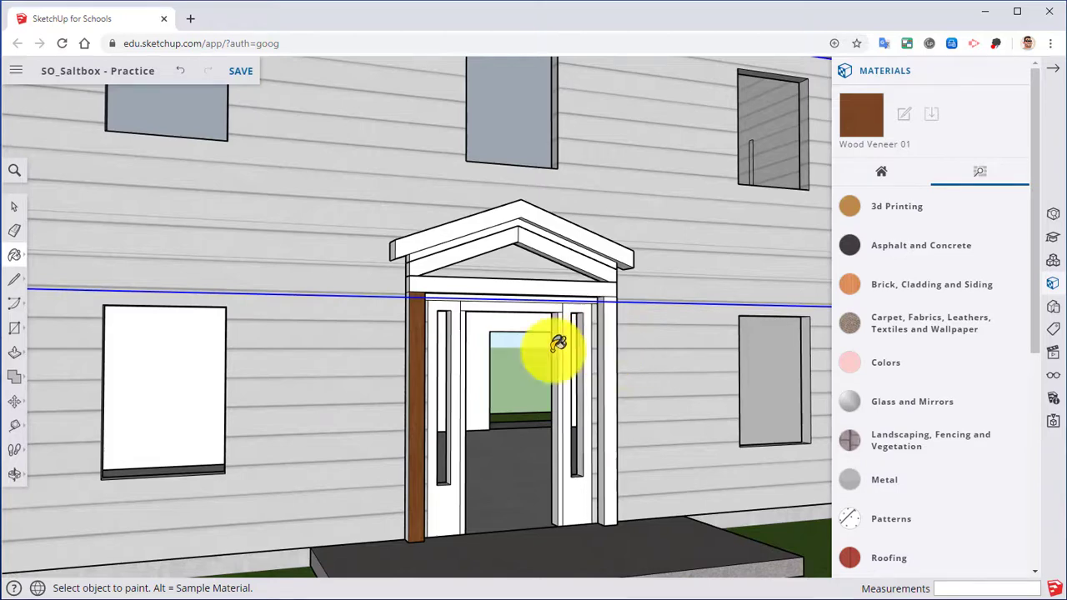
right_click(417, 368)
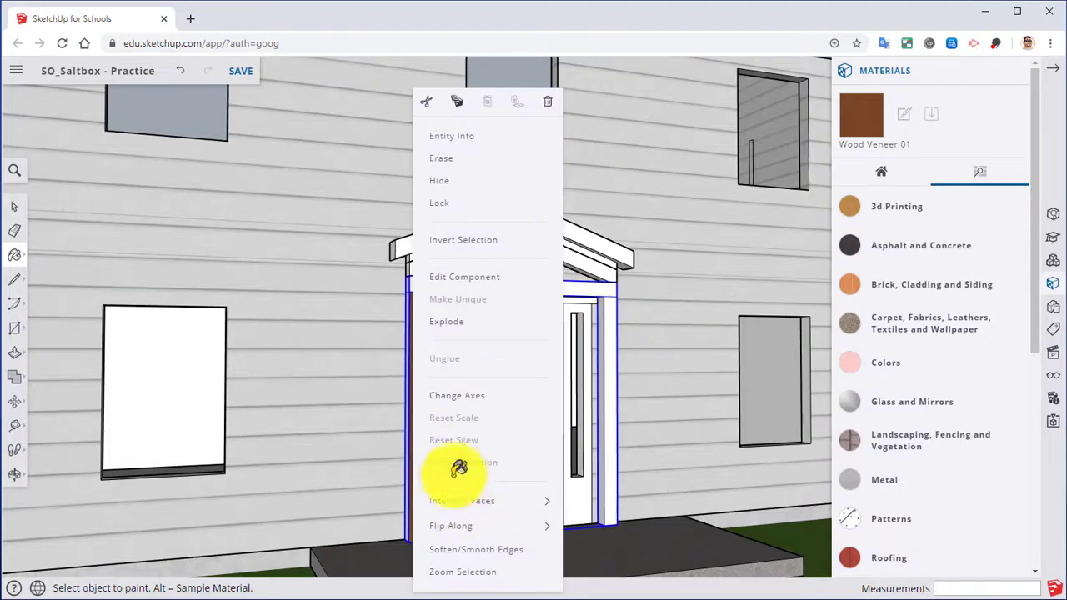
click(465, 277)
scroll(427, 362, up, 4)
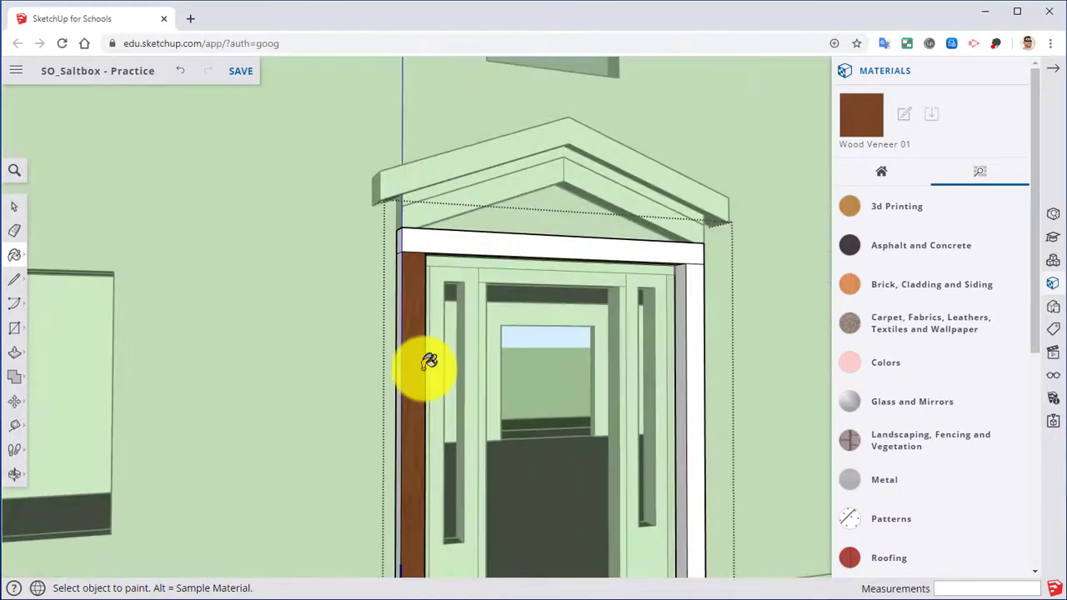
right_click(419, 359)
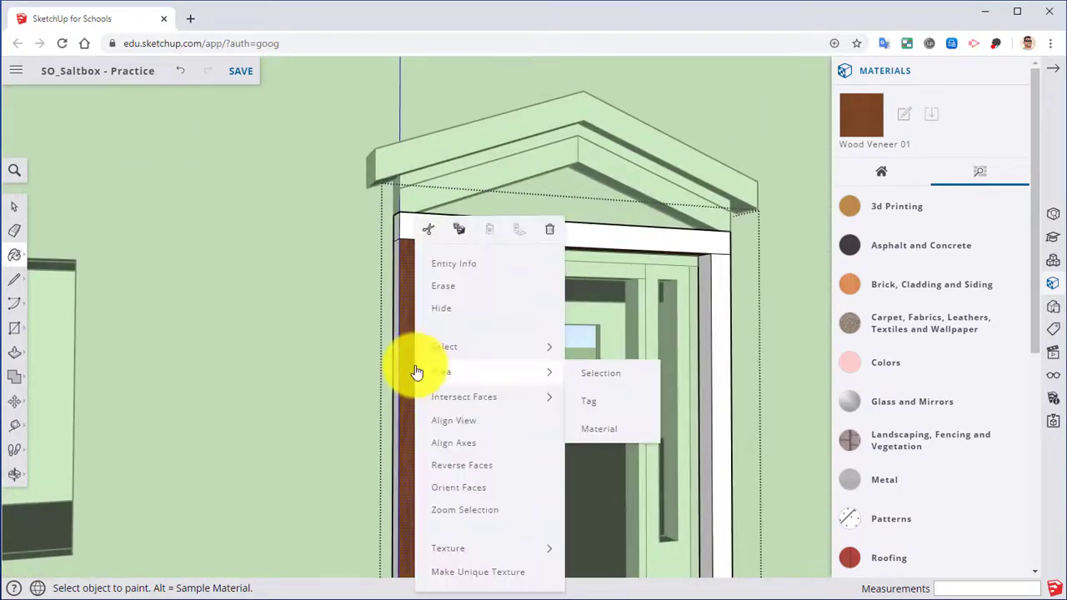
mouse_move(487, 553)
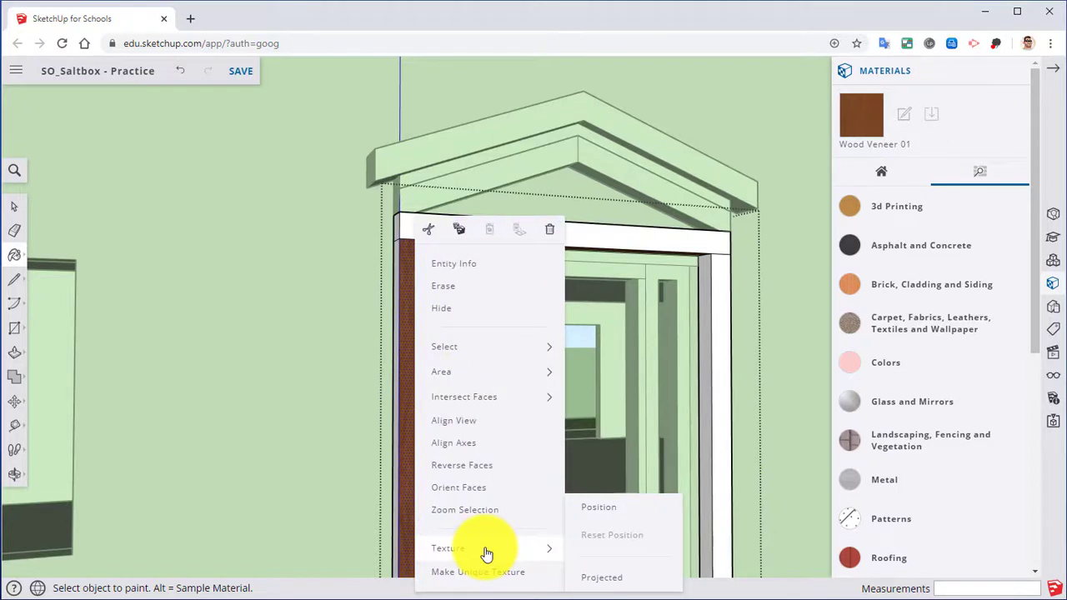
right_click(407, 391)
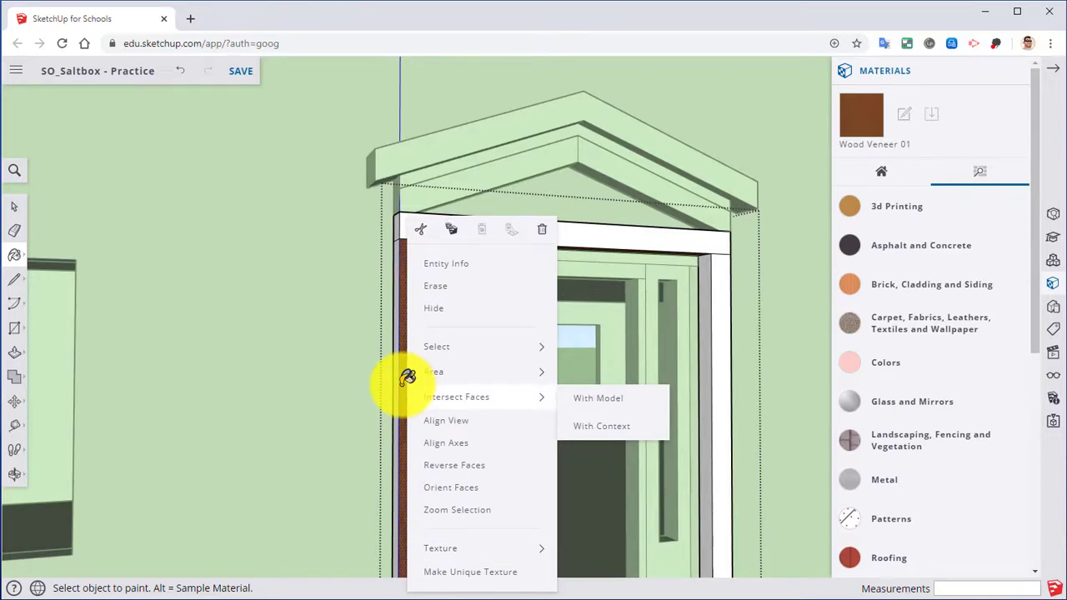
click(406, 372)
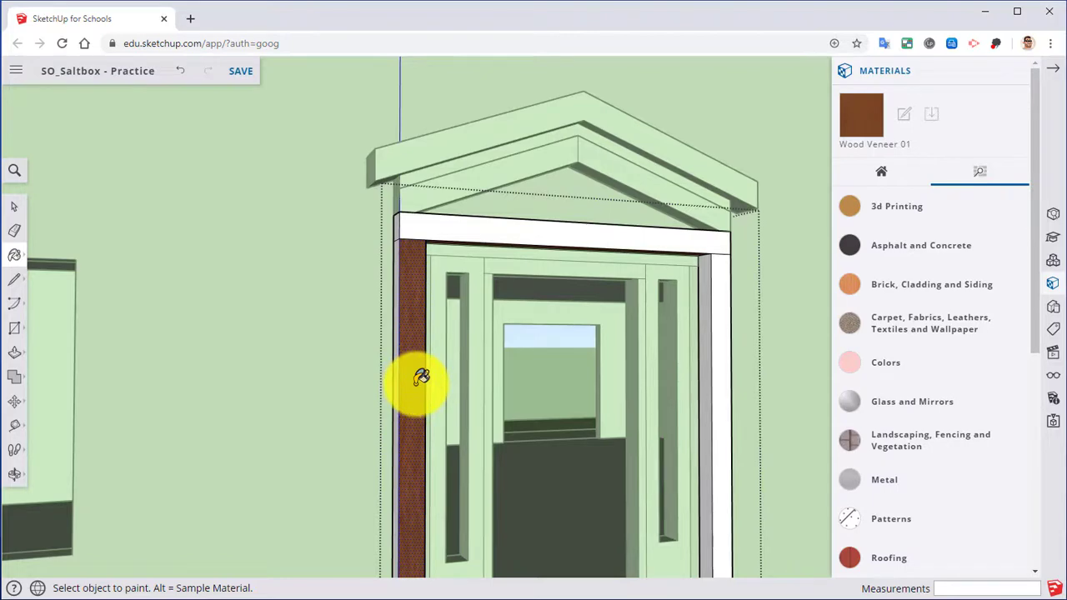
Step: Start positioning the wood texture on the left door post's front face, and toggle the pins to free mode and back to fixed
right_click(417, 308)
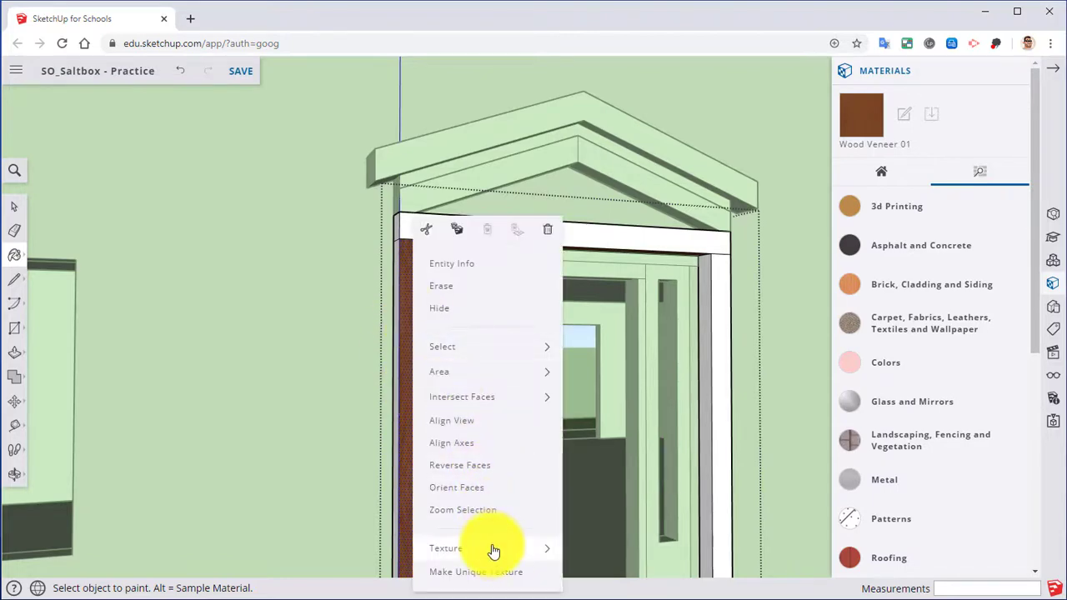
mouse_move(493, 553)
click(612, 510)
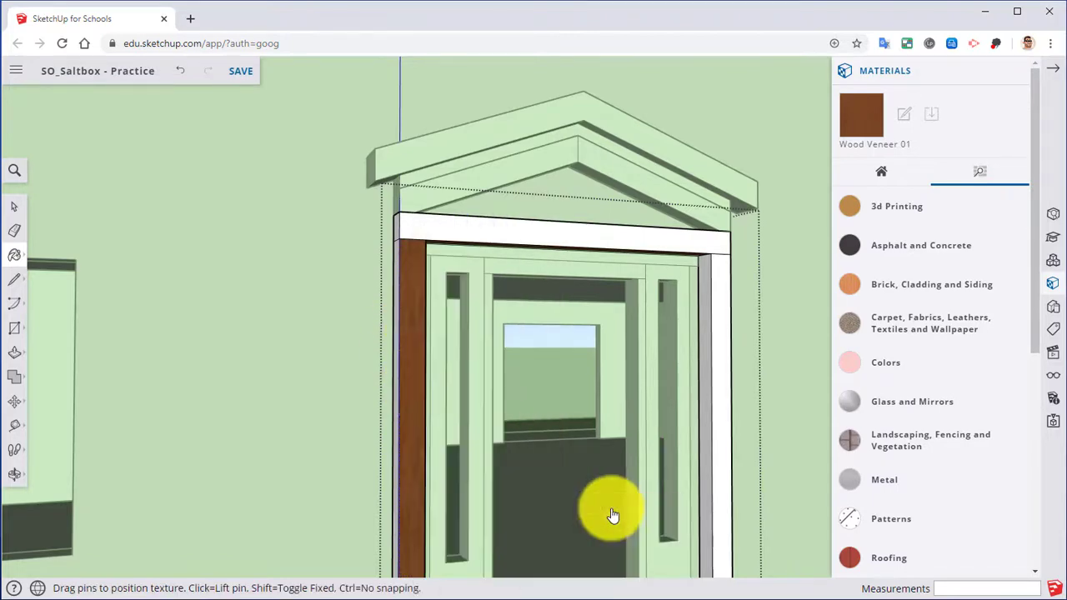
scroll(548, 355, down, 3)
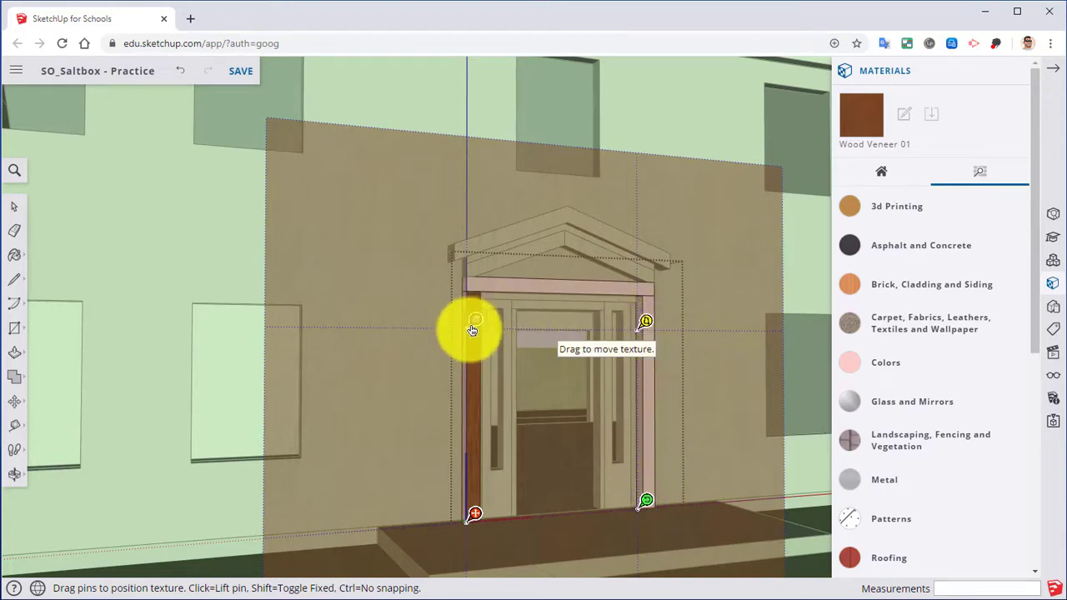
key(shift)
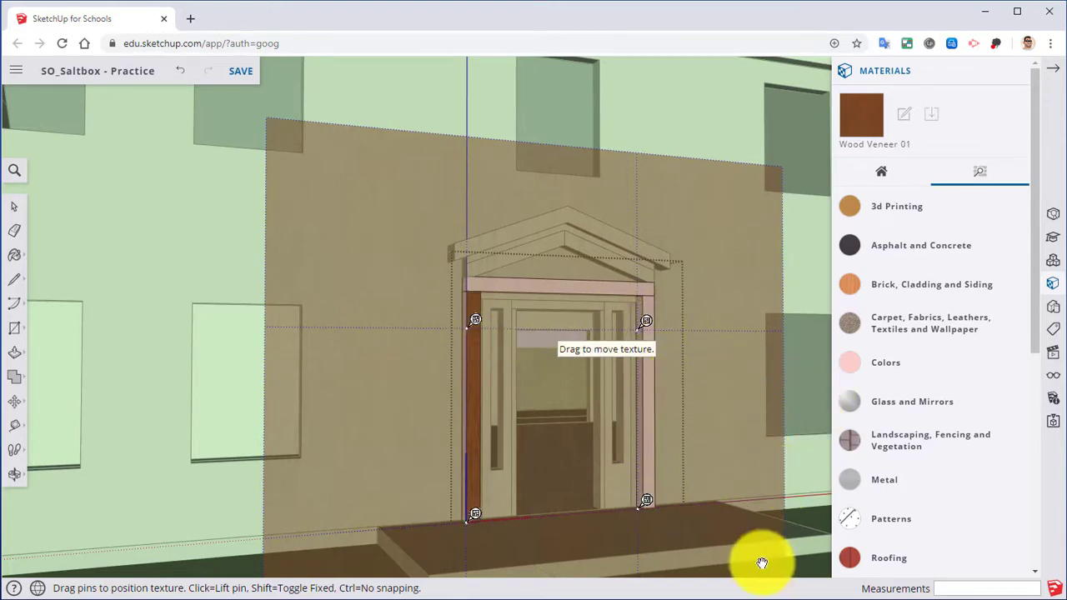
key(shift)
key(shift)
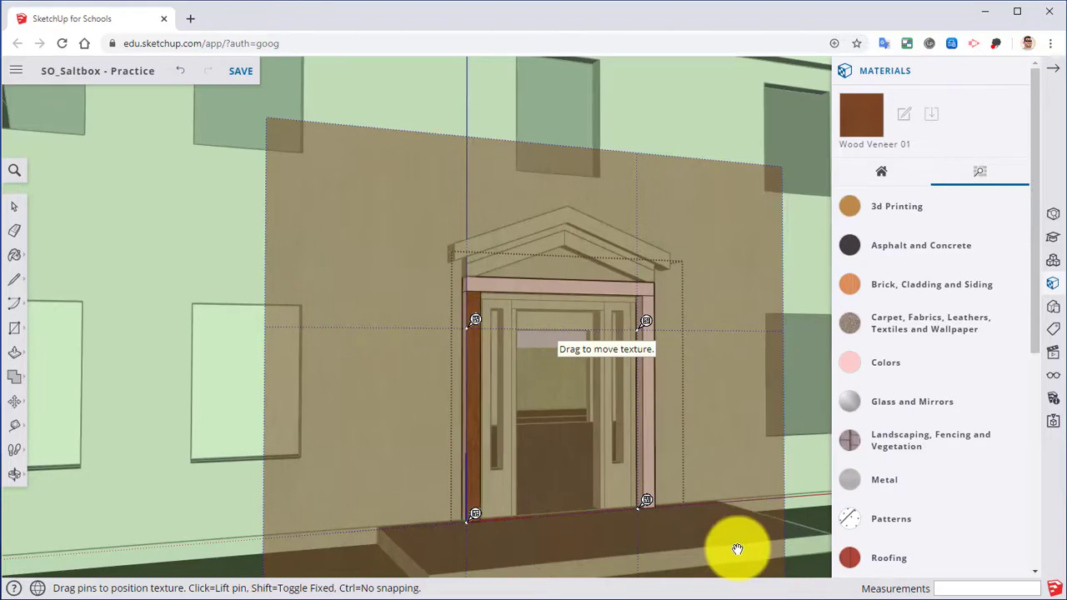
key(shift)
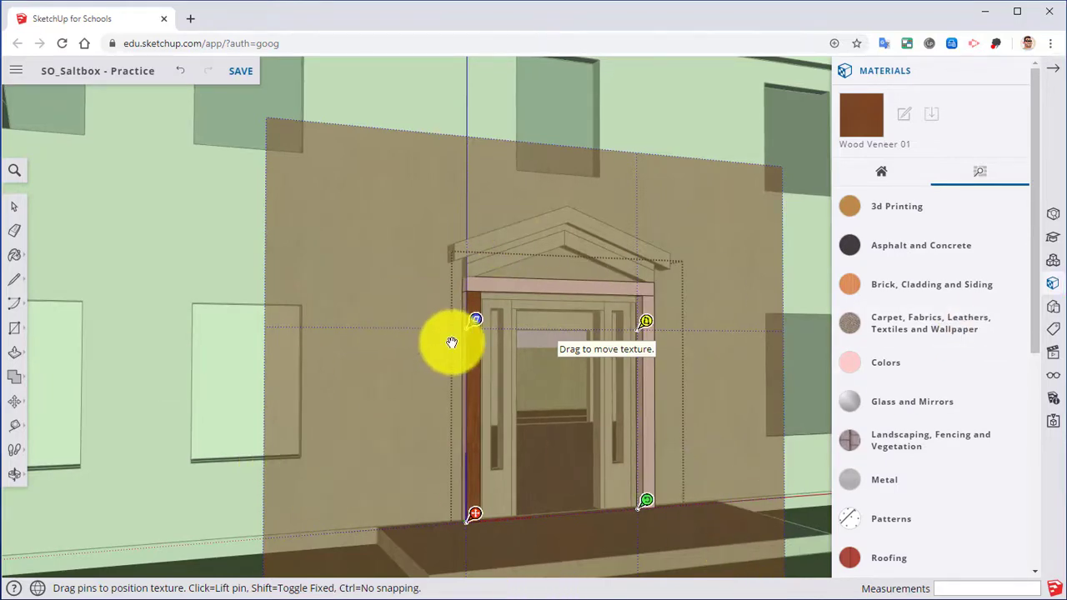
Step: Try shifting the whole wood texture across the left post's face and inspect the grain up close
scroll(453, 341, down, 1)
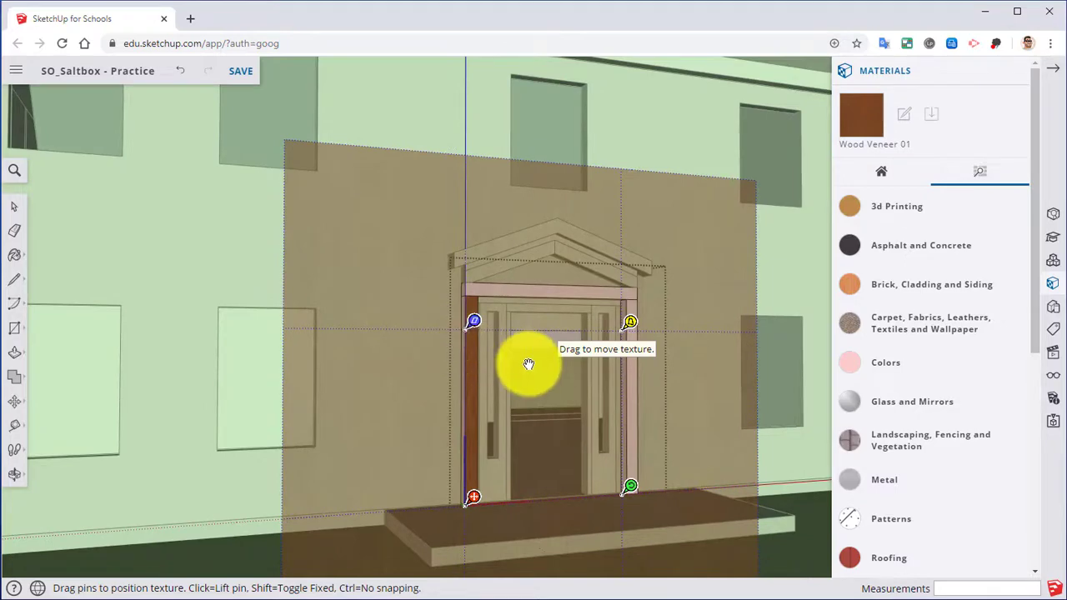
middle_drag(528, 364, 508, 350)
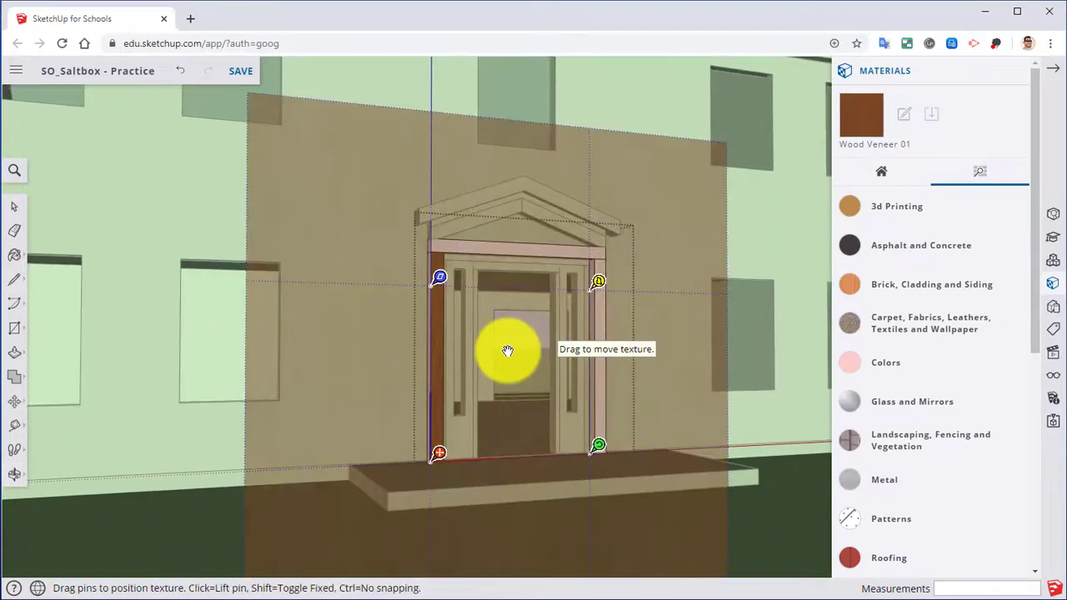
drag(507, 350, 550, 410)
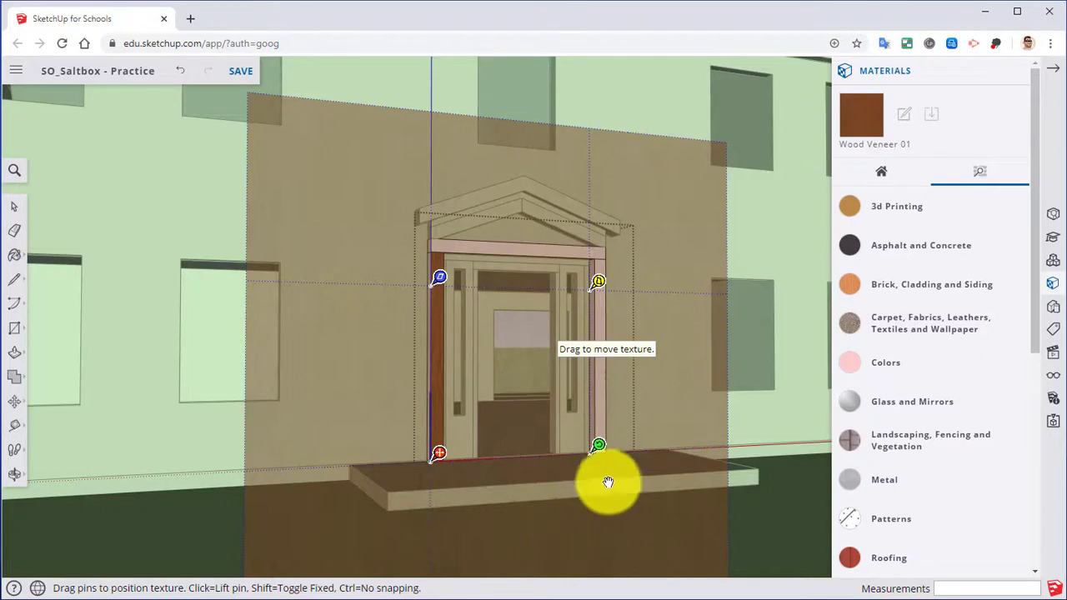
scroll(569, 466, up, 4)
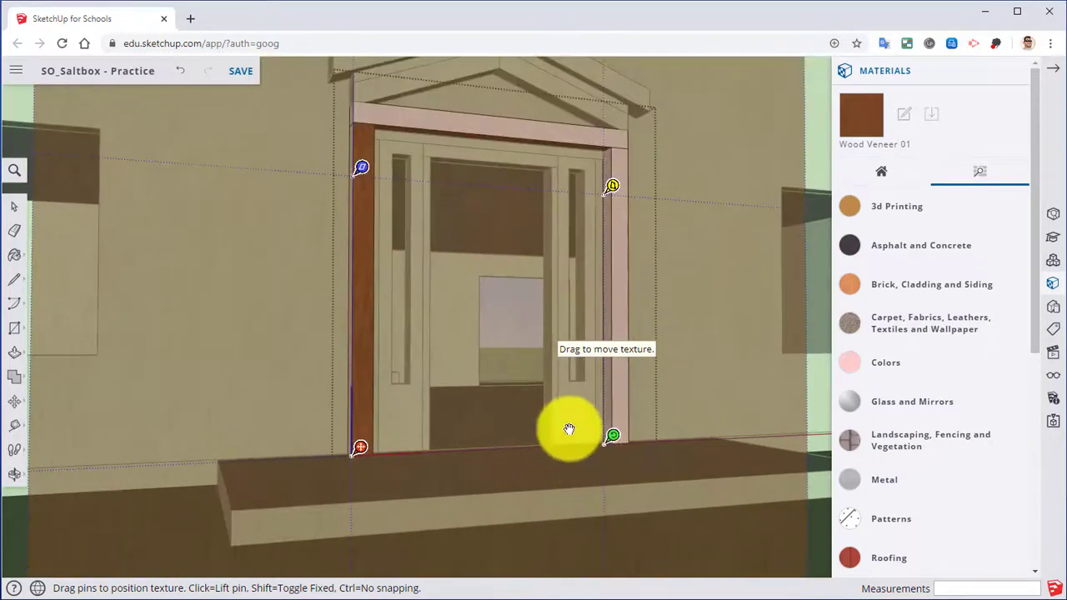
scroll(344, 408, down, 1)
scroll(362, 299, up, 6)
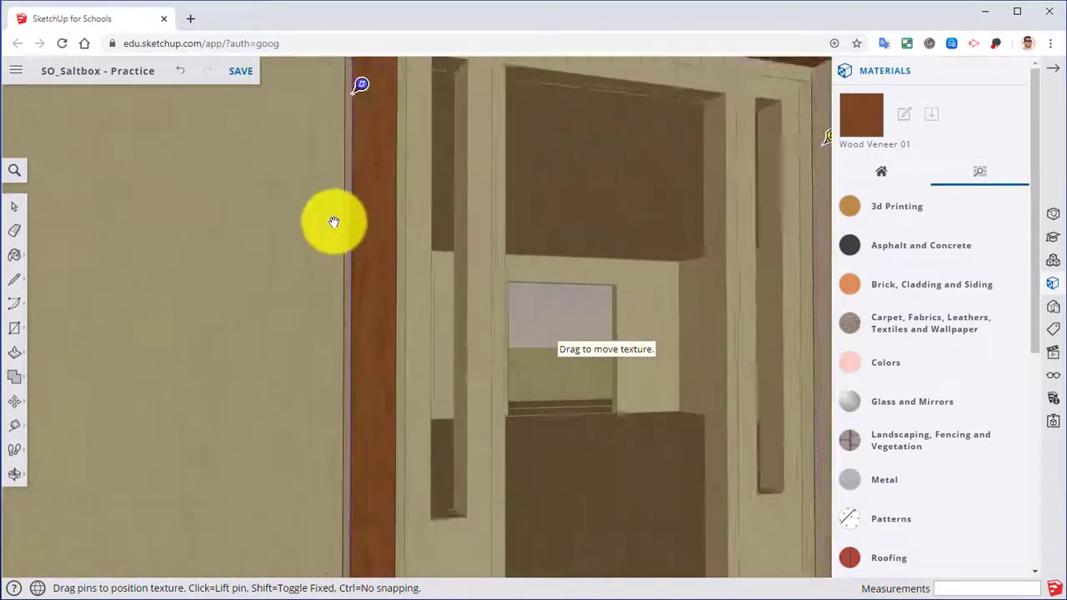
scroll(333, 231, down, 5)
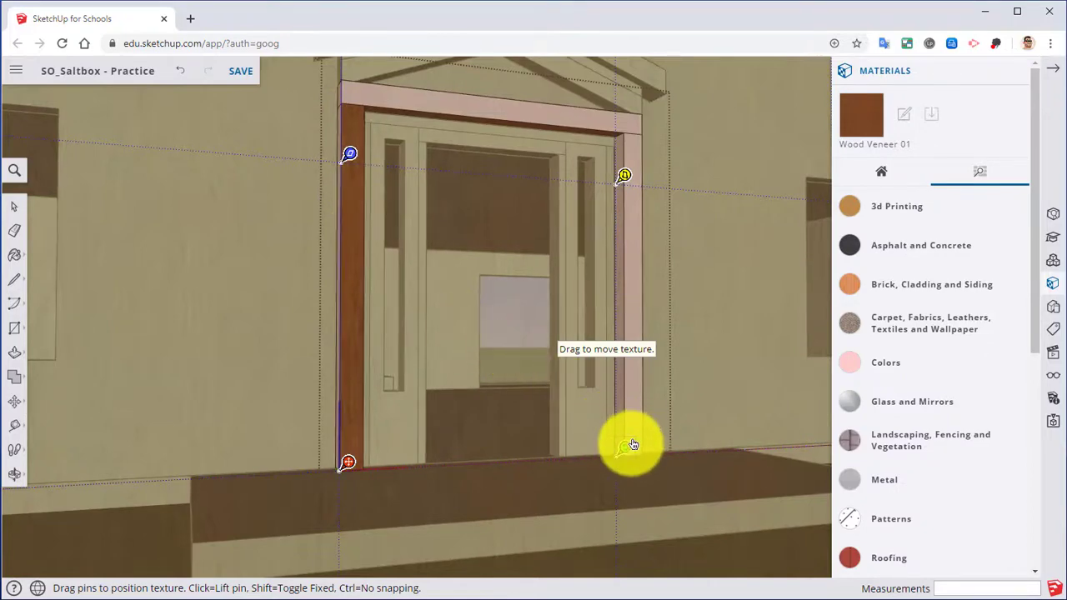
Step: Shrink the wood texture on the left post with the green scale/rotate pin, check the grain, and accept the new position
drag(624, 447, 448, 457)
scroll(326, 294, up, 3)
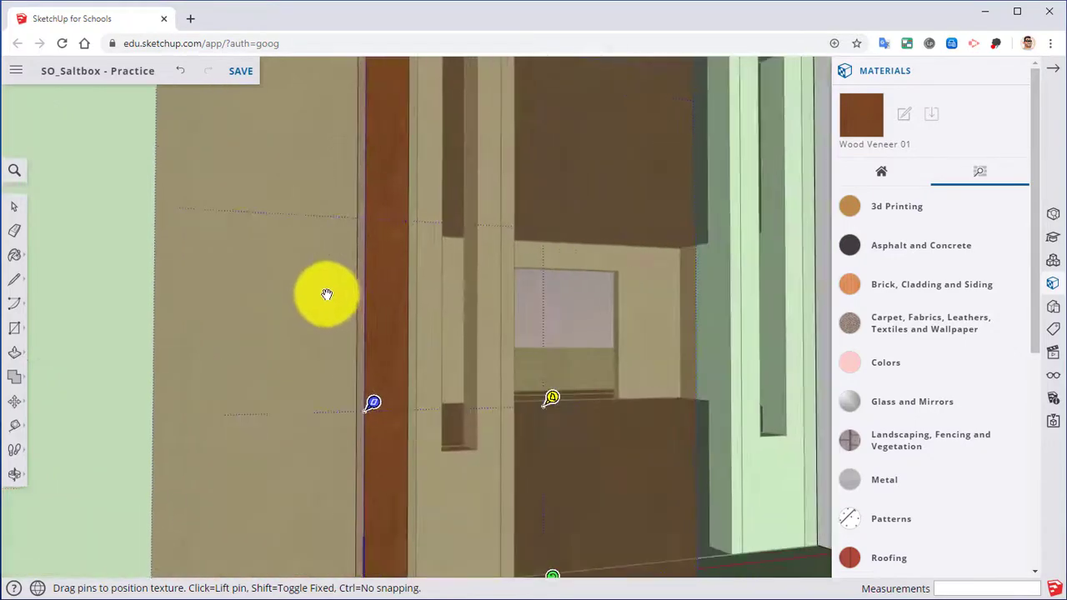
middle_drag(327, 294, 367, 311)
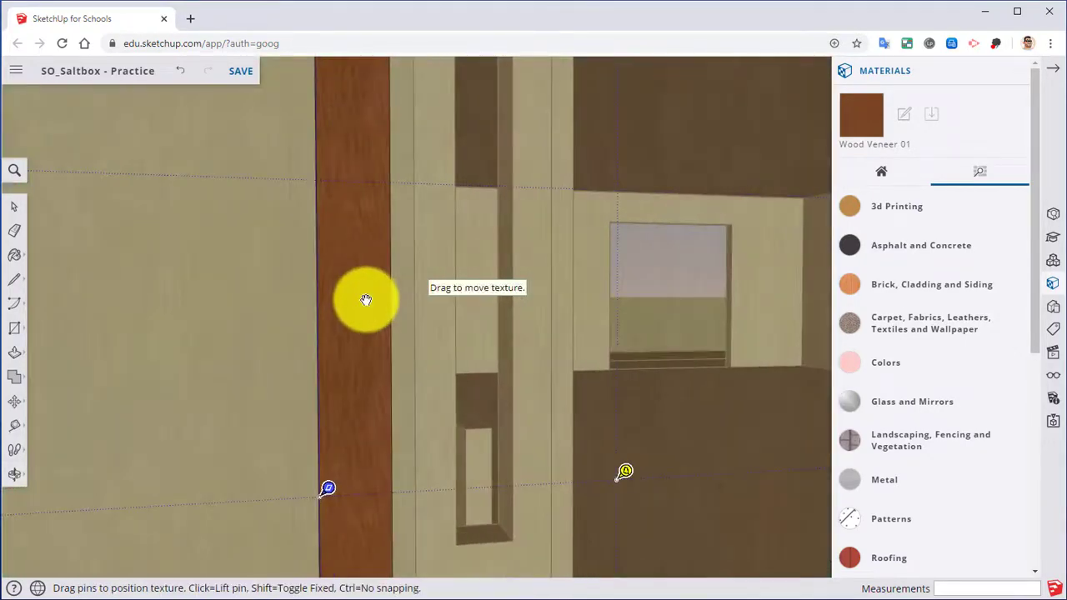
scroll(365, 301, down, 6)
middle_drag(350, 309, 367, 336)
scroll(368, 336, up, 5)
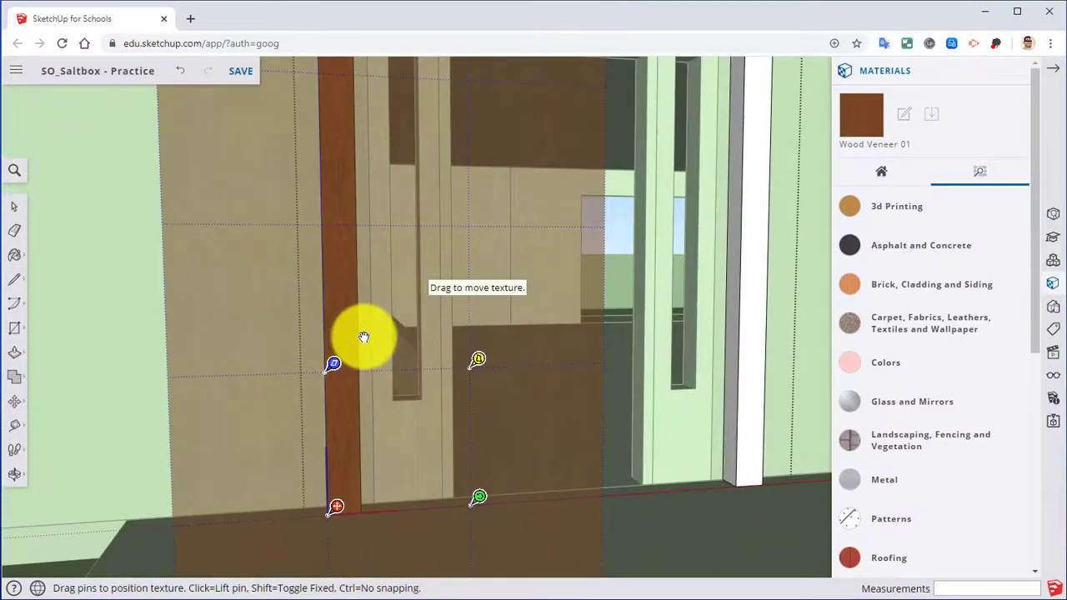
key(Return)
Step: Sample the rescaled wood texture from the left post's front face and paint the post's outer side with it
scroll(364, 337, down, 5)
mouse_move(409, 345)
middle_down()
mouse_move(553, 347)
mouse_move(381, 298)
mouse_move(278, 283)
middle_up()
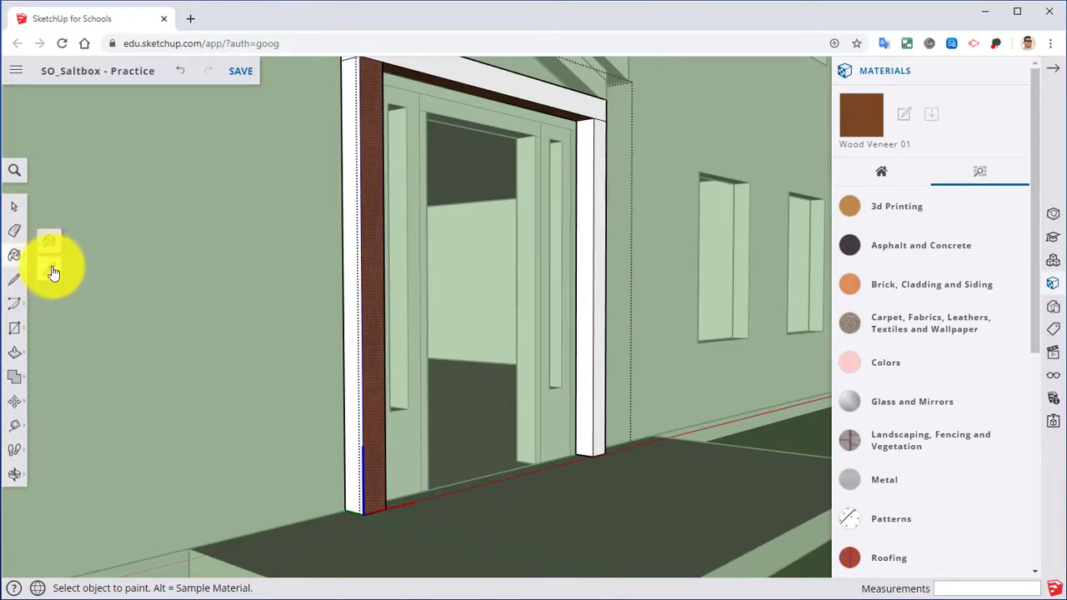
click(50, 270)
scroll(274, 267, up, 4)
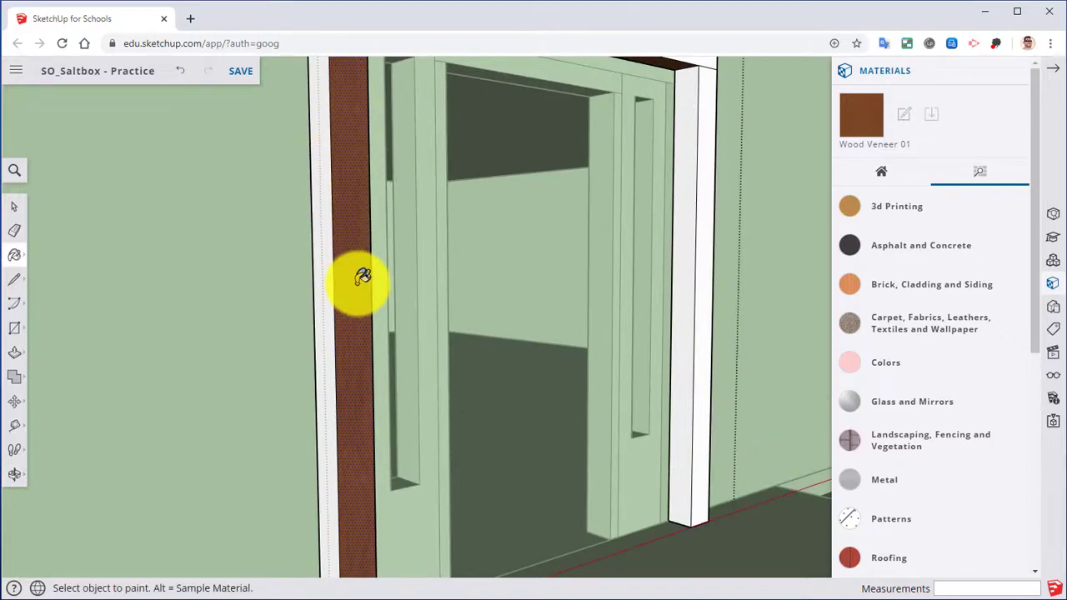
middle_drag(381, 262, 245, 276)
click(373, 221)
scroll(358, 222, up, 3)
click(361, 247)
Step: Paint the right door post's inner, front and outer faces with the sampled wood texture
mouse_move(362, 247)
middle_down()
mouse_move(381, 313)
mouse_move(722, 267)
mouse_move(321, 289)
mouse_move(148, 275)
middle_up()
scroll(670, 290, up, 3)
click(627, 261)
click(646, 255)
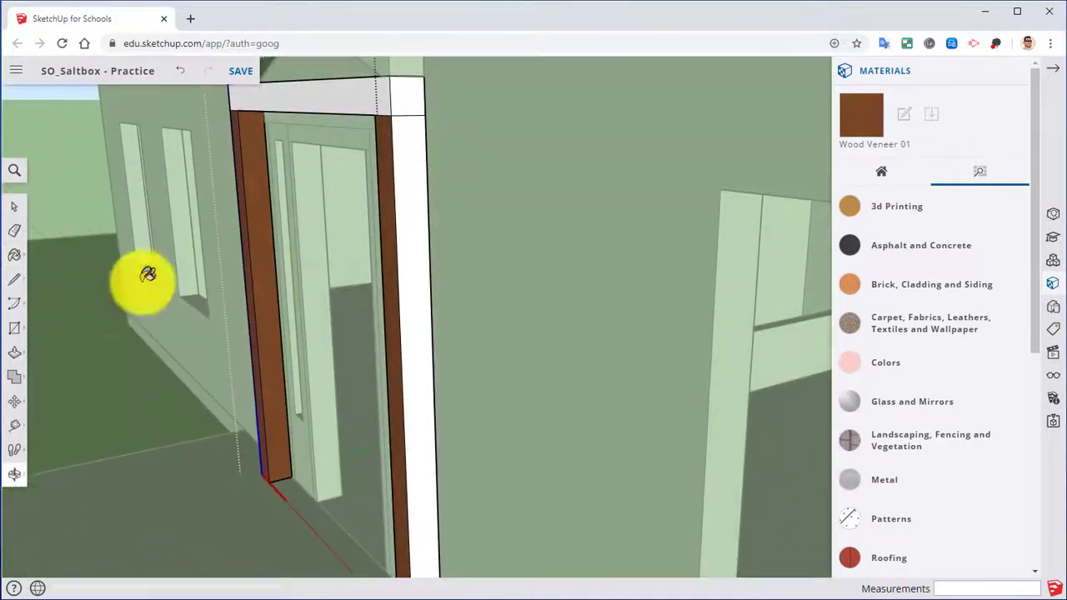
click(399, 235)
Step: Paint the front face of the door frame's horizontal header with the sampled wood texture
mouse_move(362, 195)
middle_down()
mouse_move(406, 288)
mouse_move(676, 286)
middle_up()
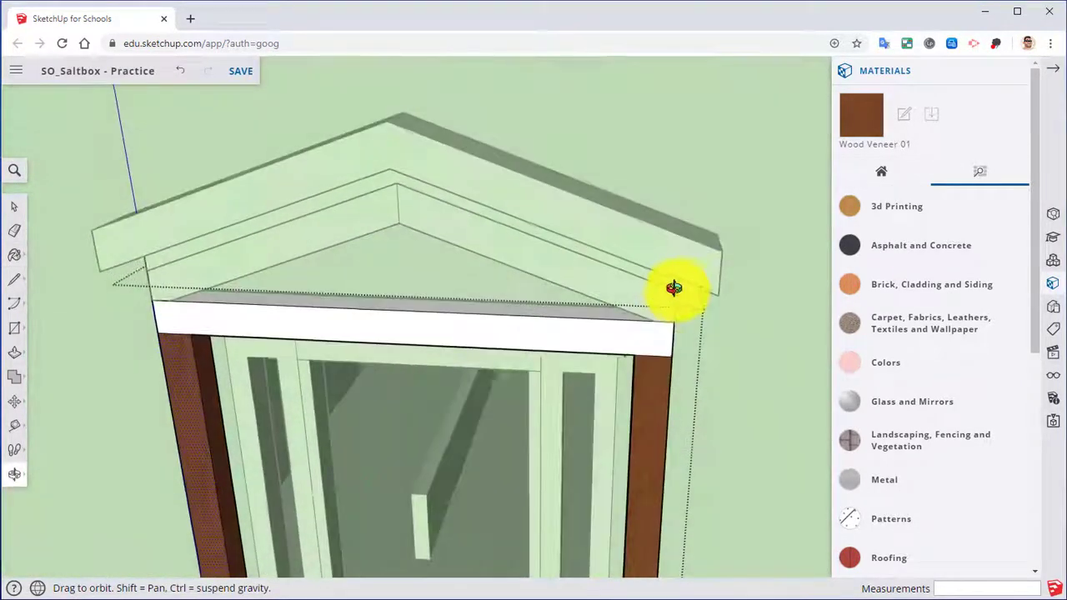
scroll(689, 238, up, 5)
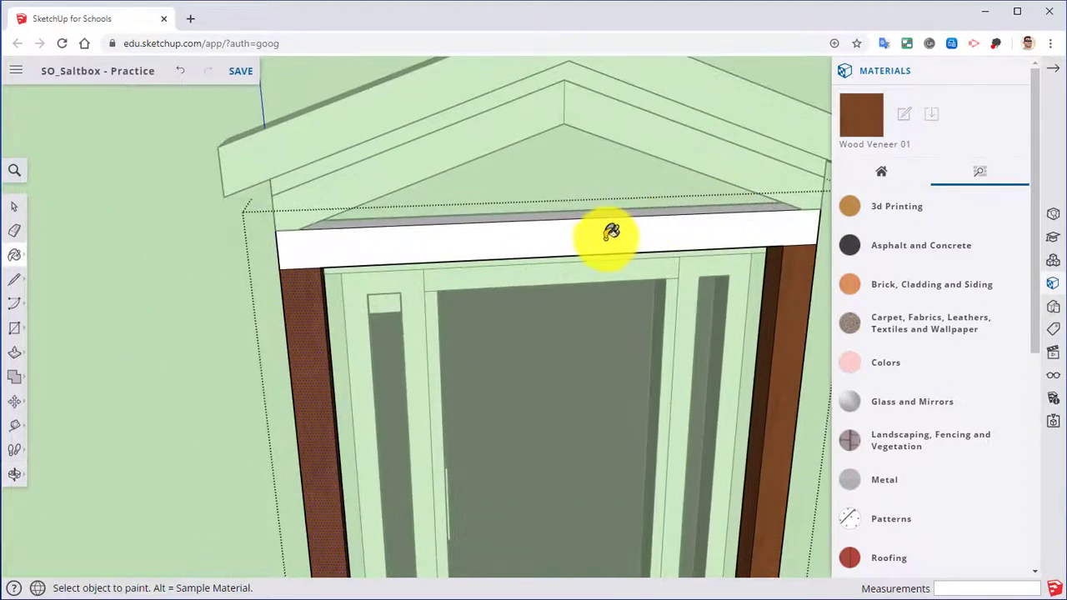
click(609, 231)
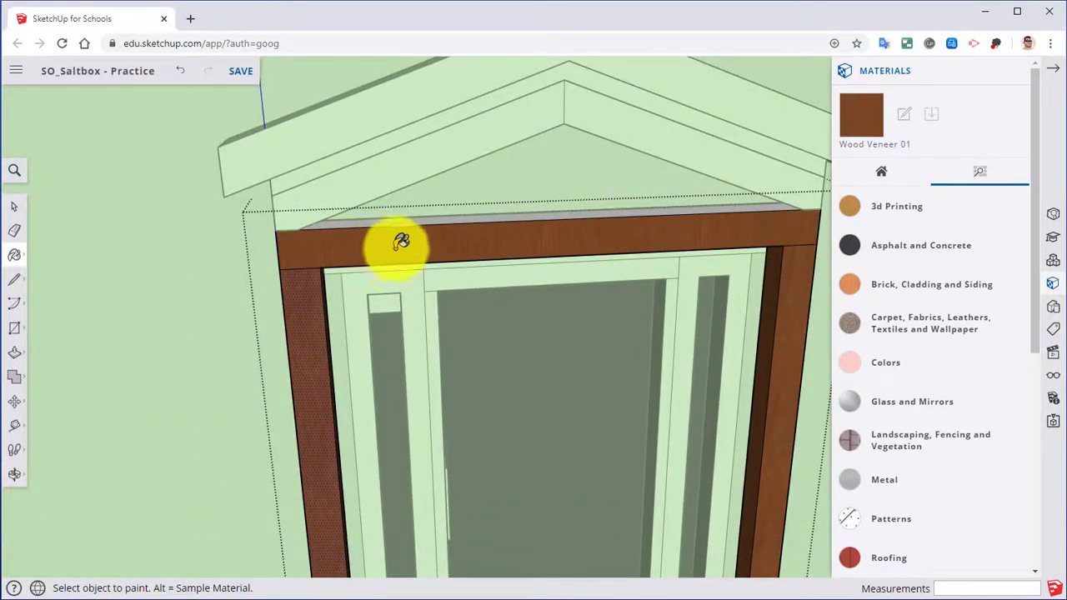
Step: Rotate the wood texture on the header's front face by 90 degrees and accept the new position
right_click(630, 217)
mouse_move(707, 551)
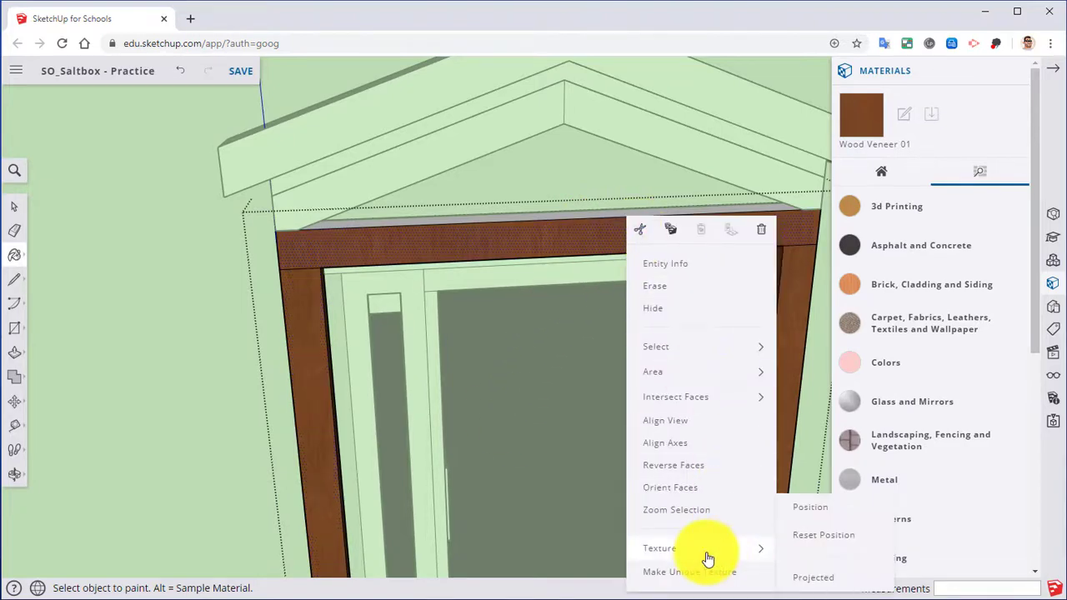
click(808, 506)
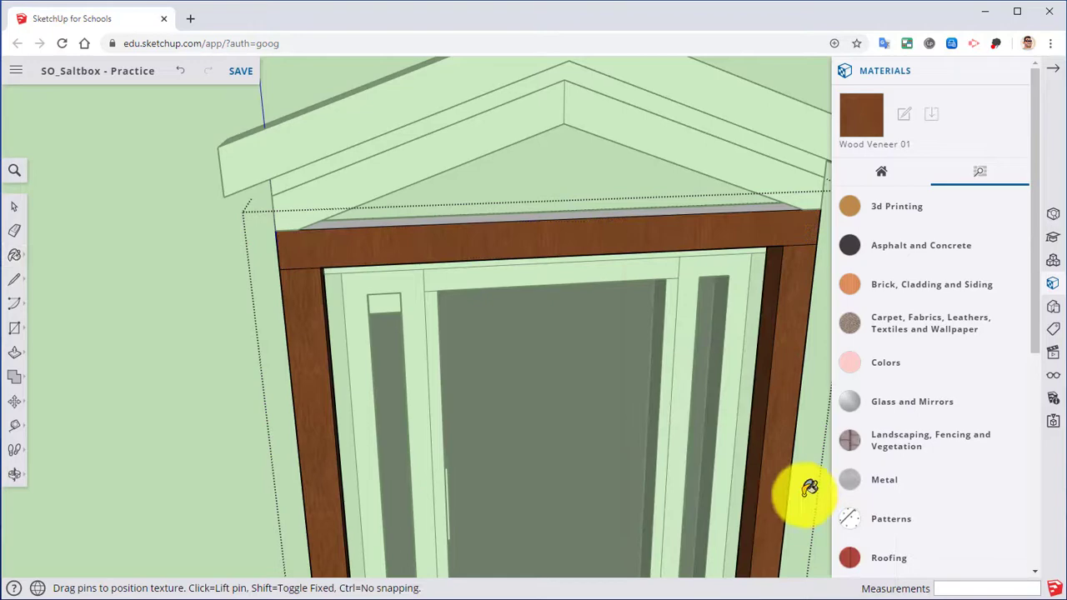
right_click(647, 235)
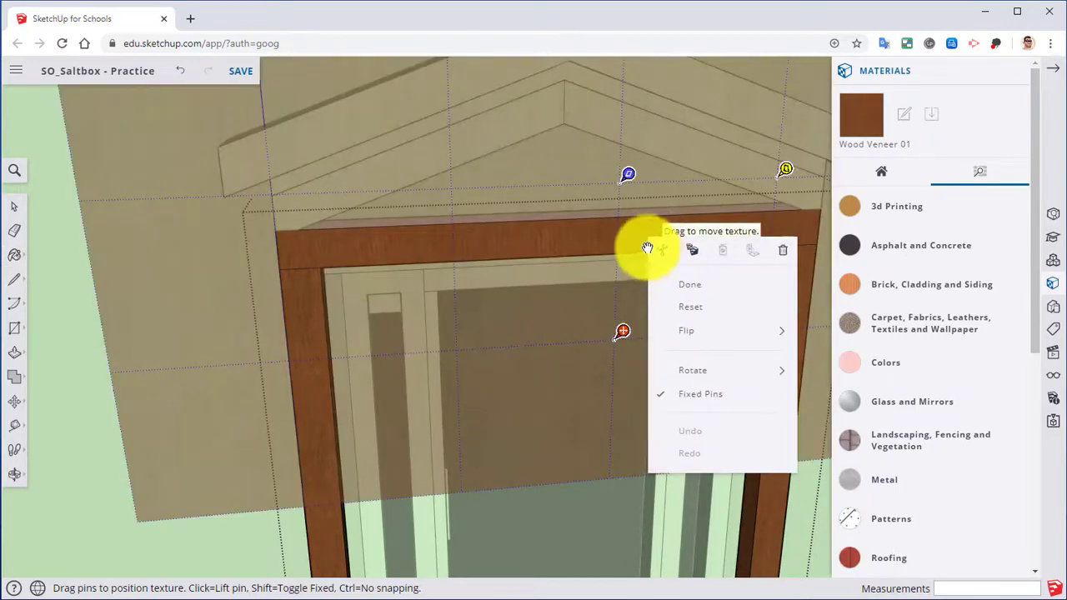
mouse_move(707, 381)
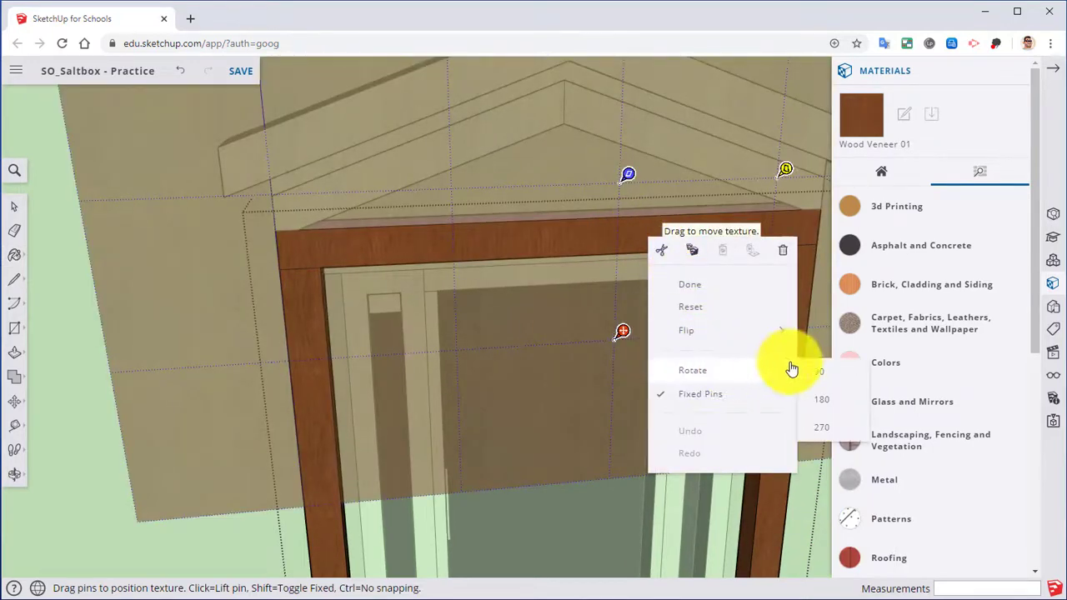
click(817, 376)
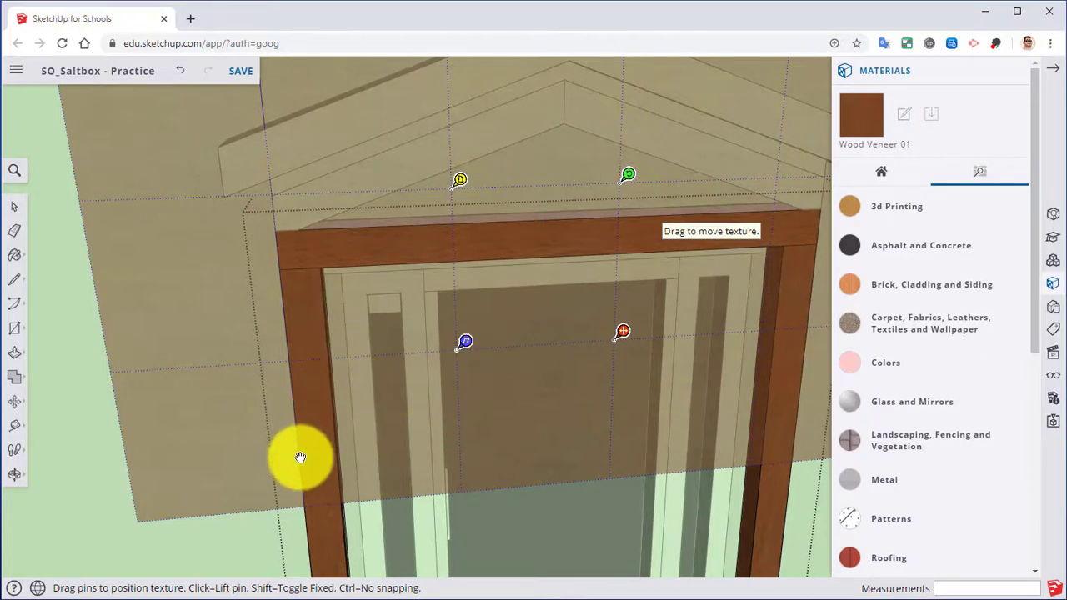
key(Return)
Step: Paint the header's top face and both end faces with the wood texture
scroll(213, 474, up, 1)
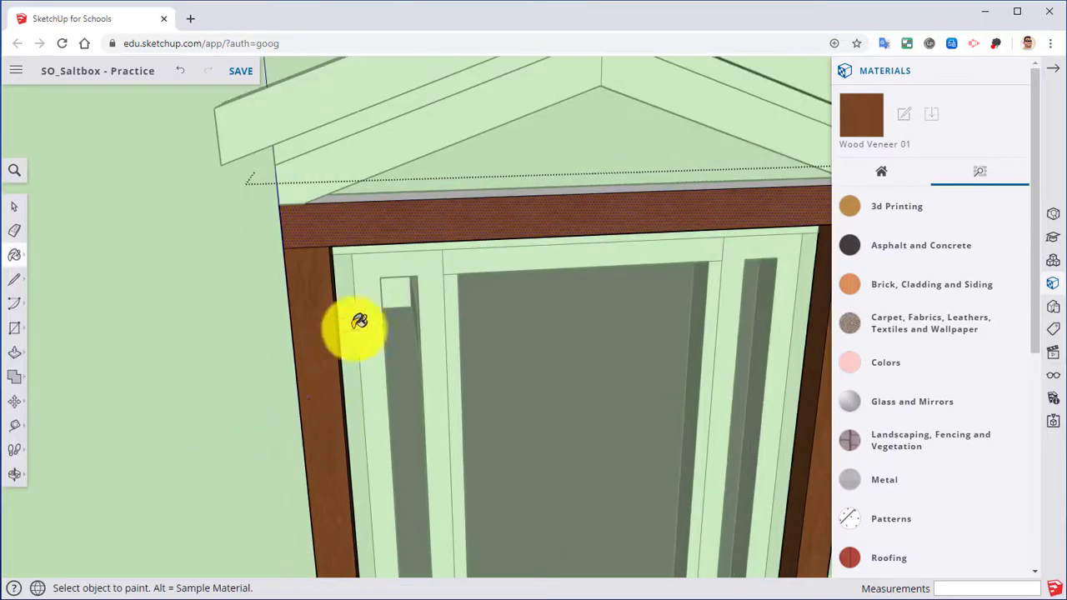
middle_drag(403, 307, 486, 355)
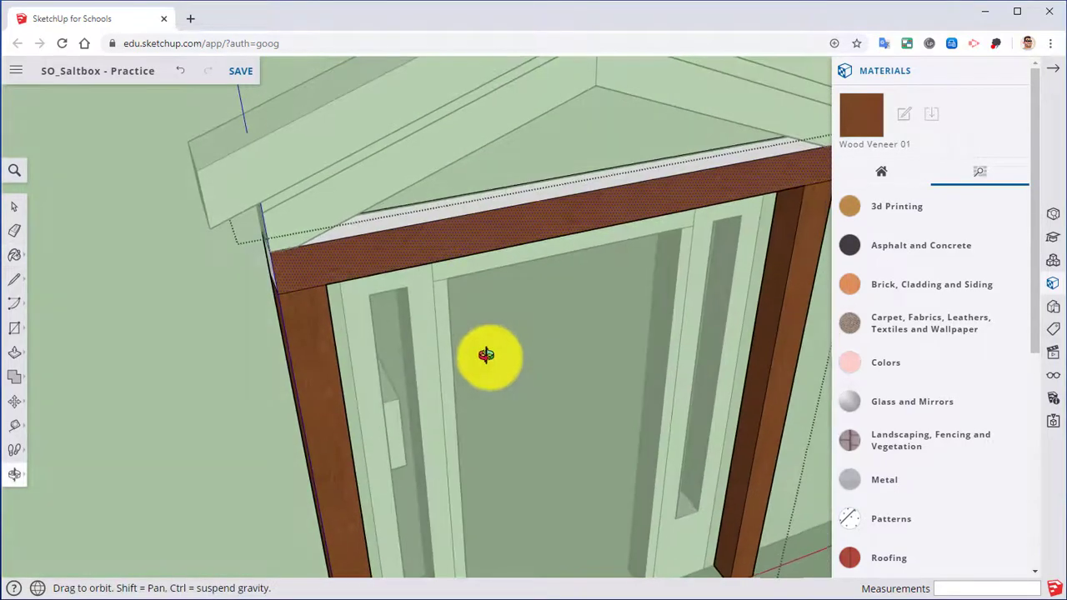
click(482, 200)
scroll(533, 218, up, 2)
mouse_move(515, 190)
middle_down()
mouse_move(582, 345)
mouse_move(546, 313)
mouse_move(503, 196)
mouse_move(400, 291)
mouse_move(271, 343)
middle_up()
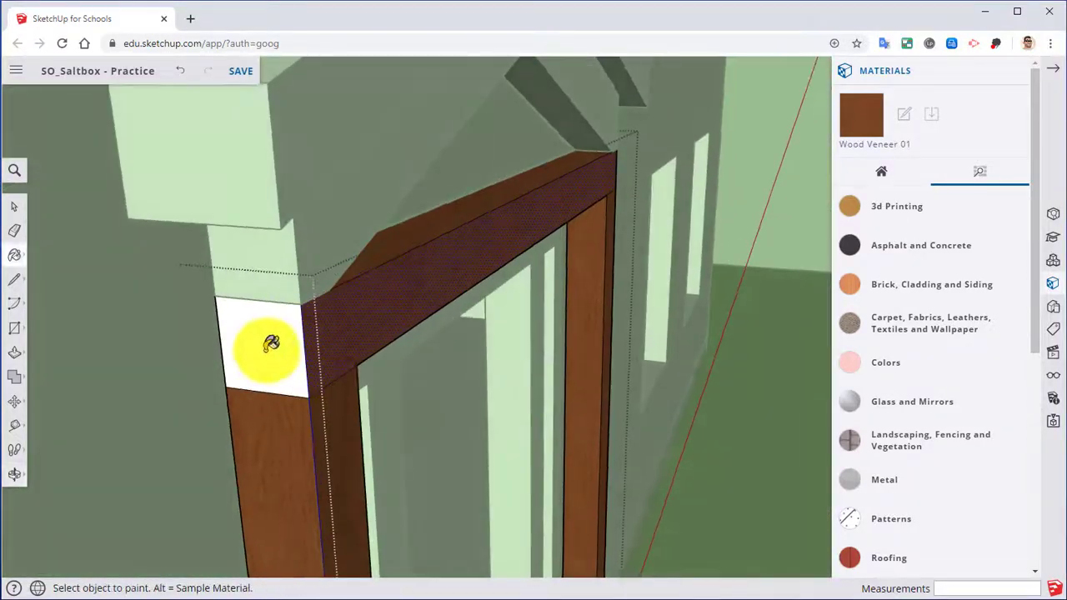
click(271, 343)
mouse_move(631, 231)
middle_down()
mouse_move(498, 269)
mouse_move(52, 281)
middle_up()
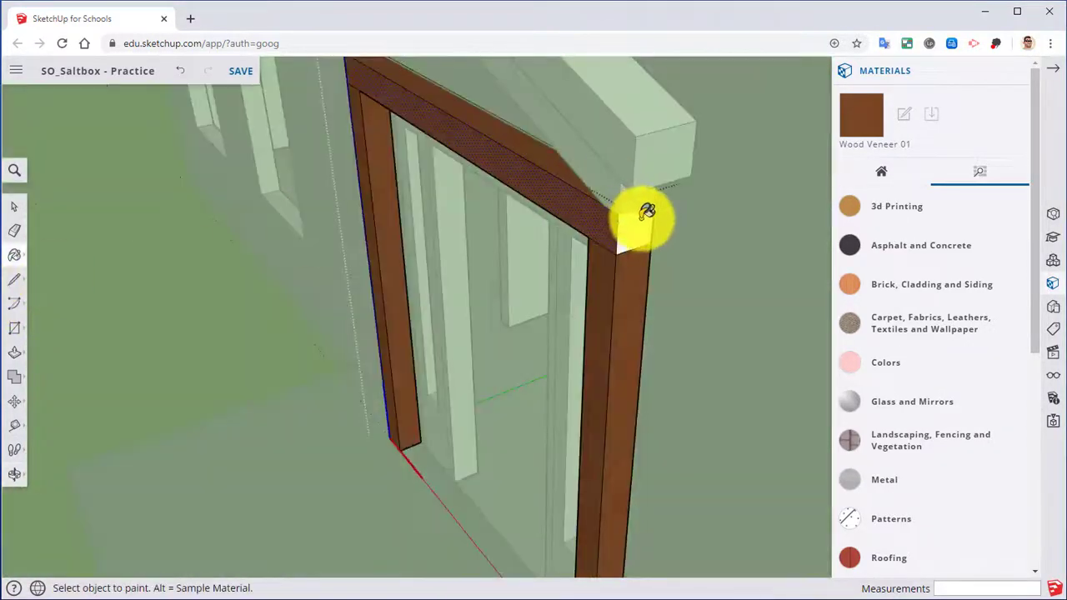
click(639, 232)
Step: Close the door frame component and open the inner gable trim component above the door for editing
mouse_move(581, 248)
middle_down()
mouse_move(586, 231)
mouse_move(493, 216)
mouse_move(719, 214)
mouse_move(556, 275)
mouse_move(860, 265)
middle_up()
middle_drag(469, 231, 427, 315)
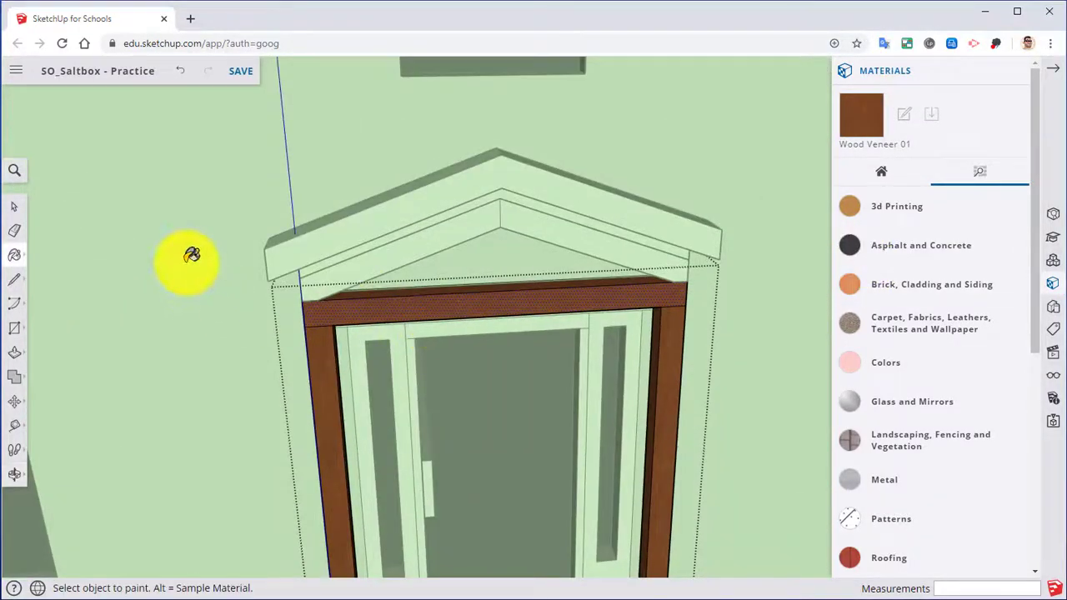
right_click(190, 262)
click(242, 312)
mouse_move(261, 345)
middle_down()
mouse_move(436, 250)
mouse_move(524, 219)
mouse_move(364, 288)
mouse_move(353, 267)
middle_up()
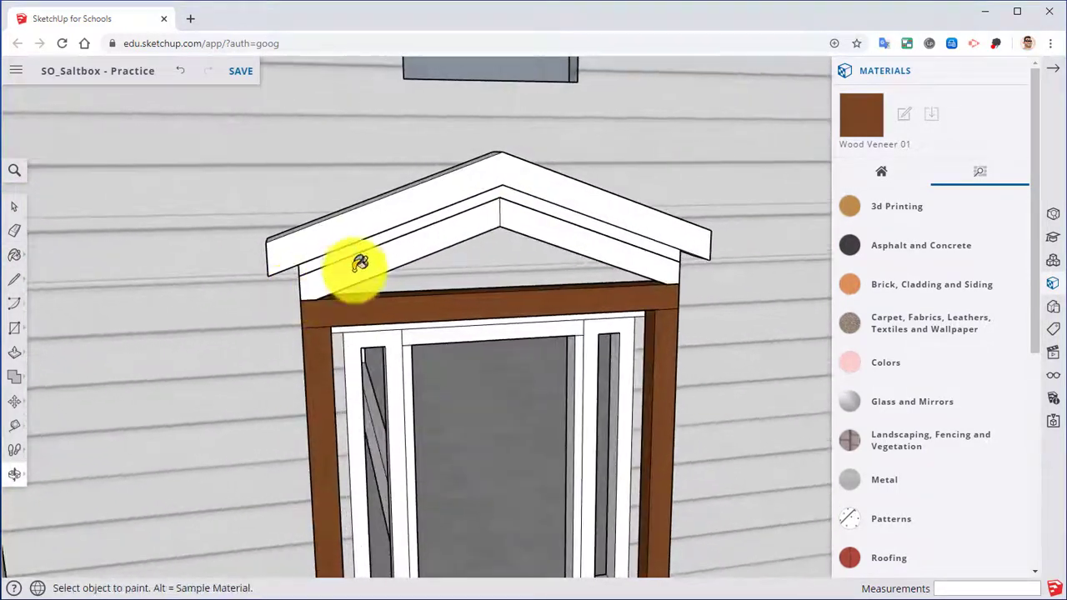
right_click(446, 224)
click(481, 283)
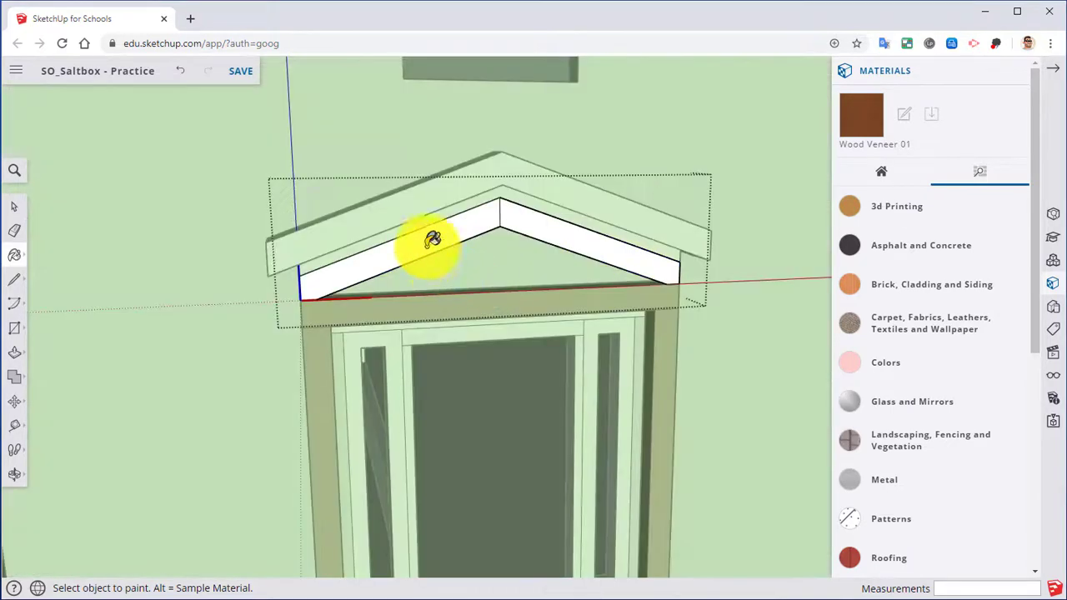
Step: Paint the left sloping board of the inner gable trim with the wood texture
scroll(426, 243, up, 3)
click(441, 227)
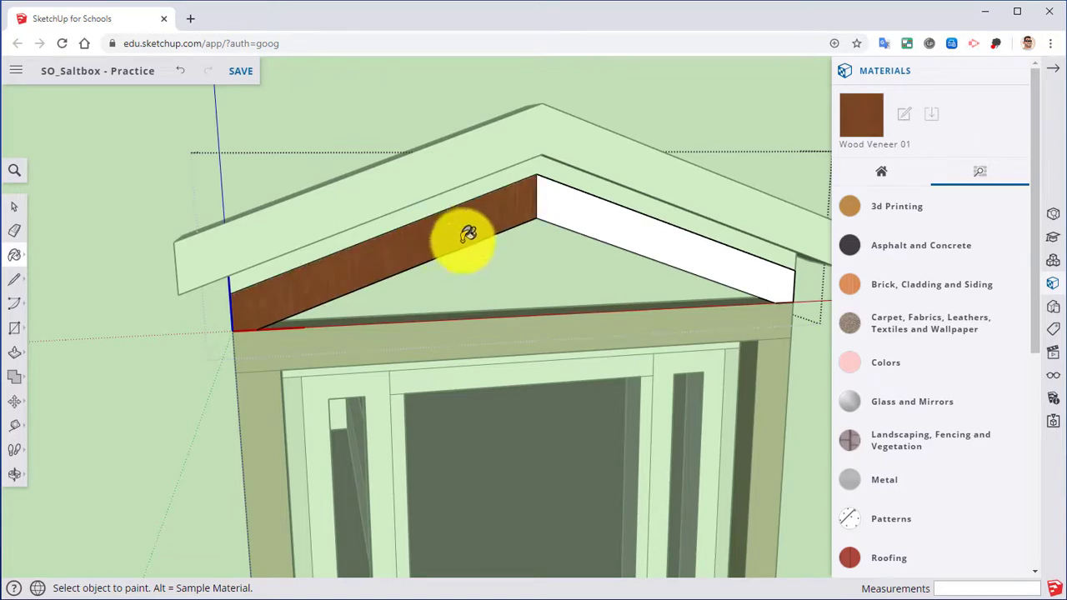
scroll(467, 234, up, 1)
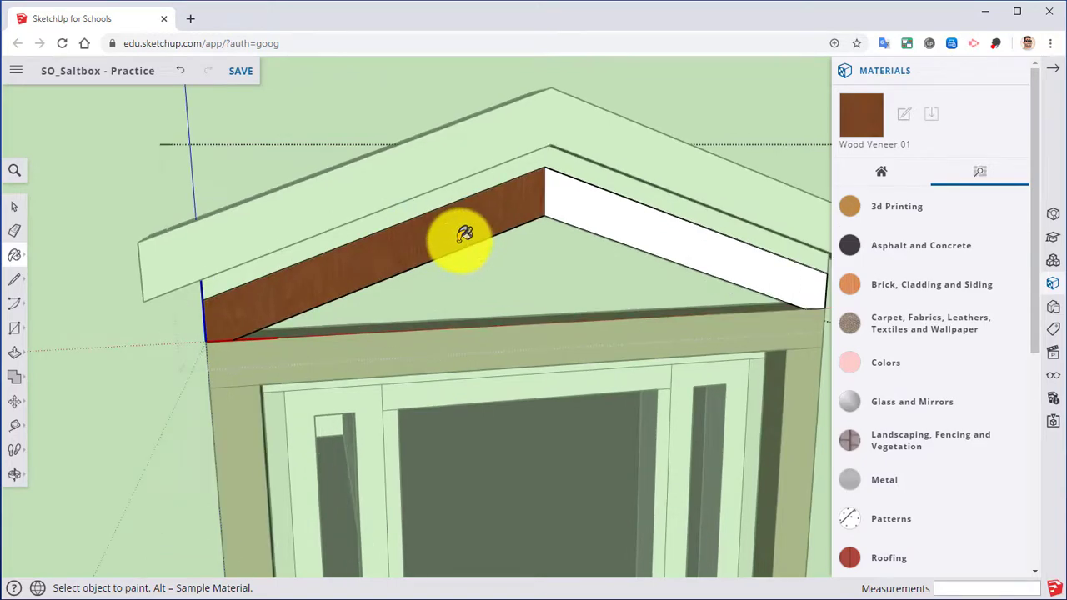
Step: Open the texture positioning for the left sloping board's front face and rotate the wood grain toward the board's slope
right_click(397, 243)
mouse_move(472, 550)
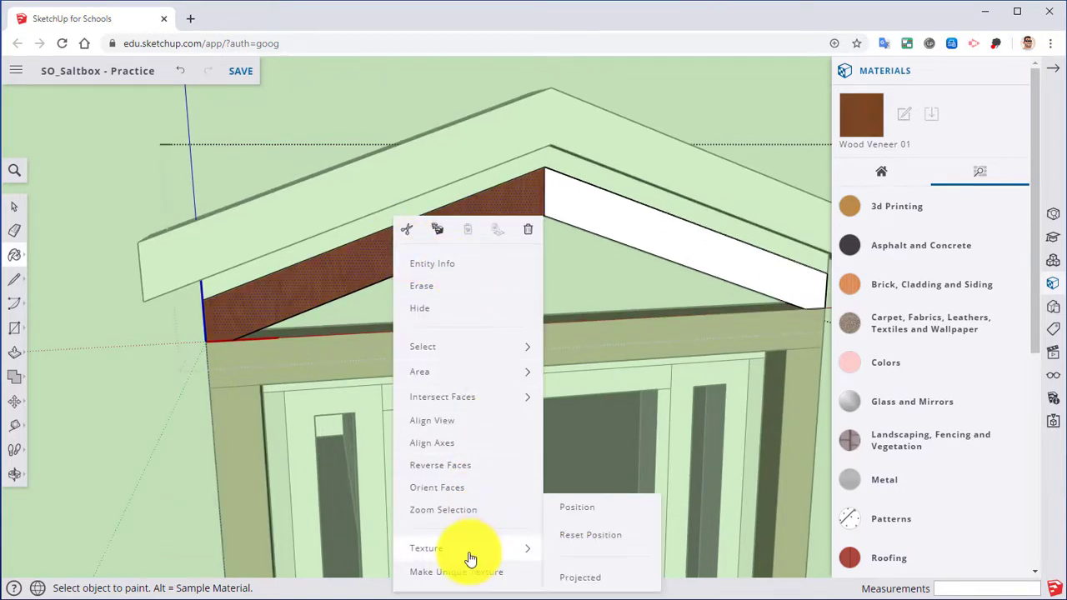
click(585, 512)
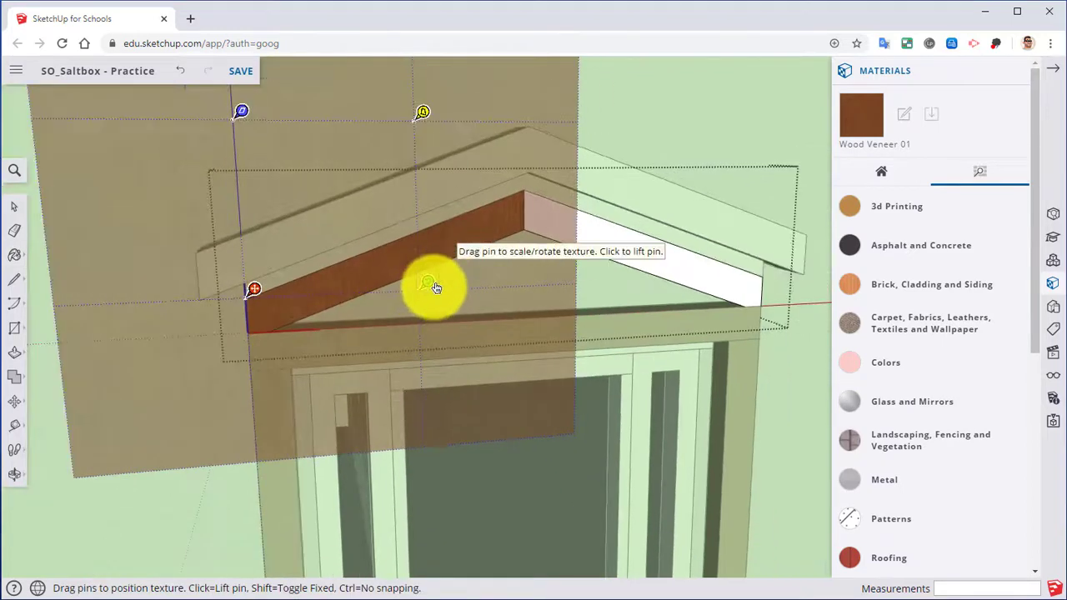
shift+middle_drag(435, 288, 481, 317)
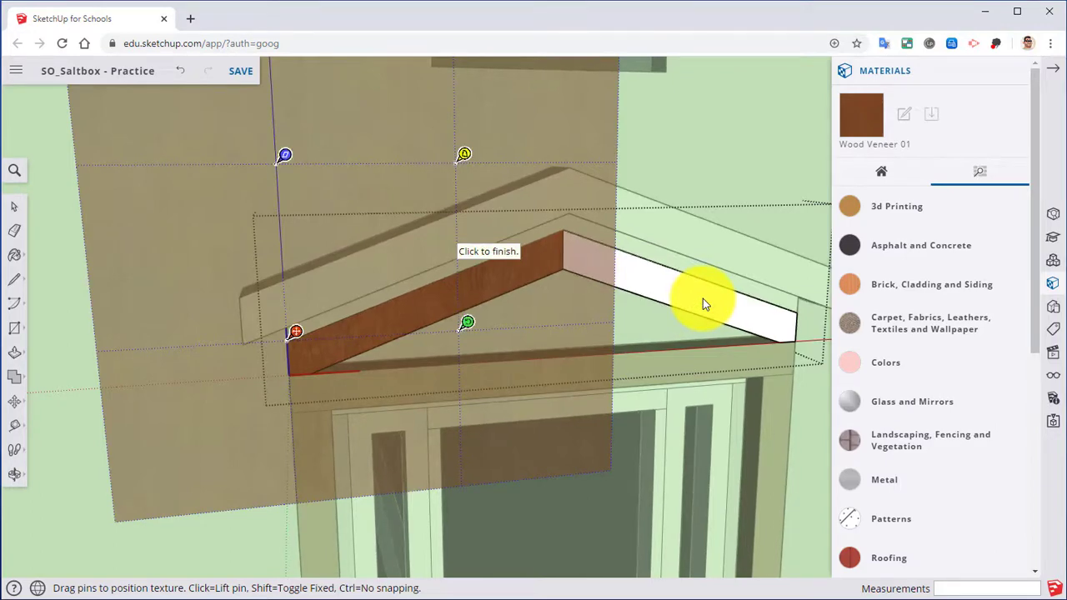
scroll(488, 340, up, 2)
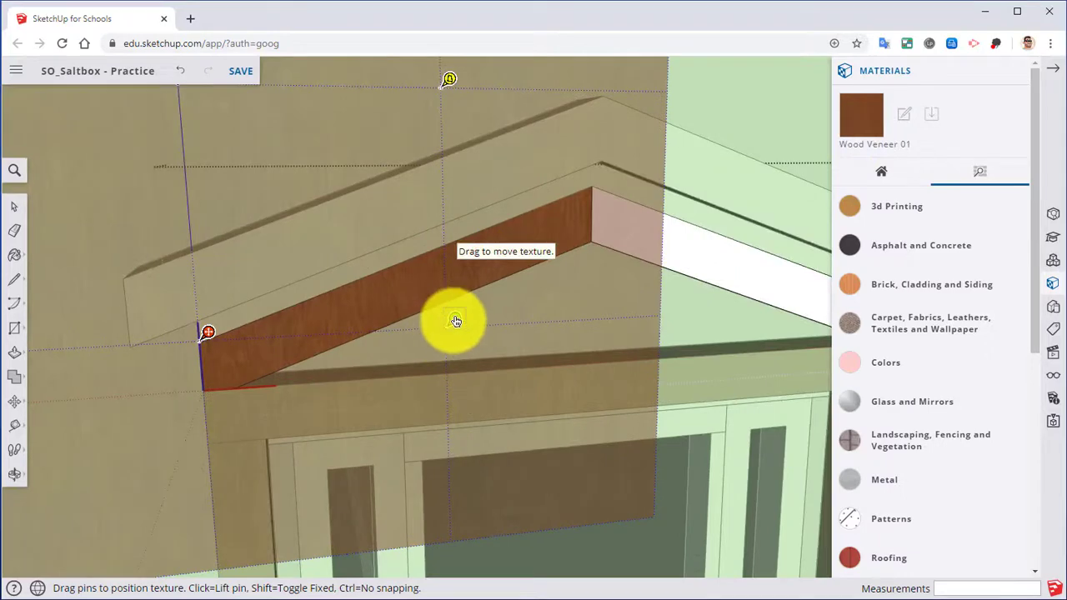
drag(456, 322, 151, 176)
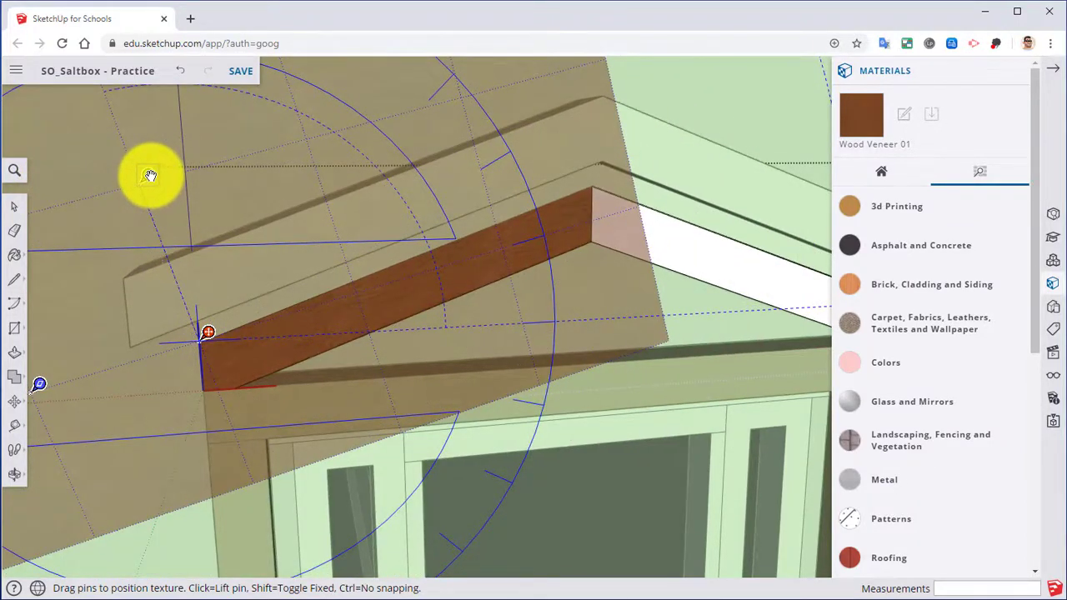
Step: Fine-tune the texture rotation on the left sloping board so the grain runs parallel to its edges, and accept the position
scroll(367, 291, up, 3)
middle_drag(398, 303, 334, 283)
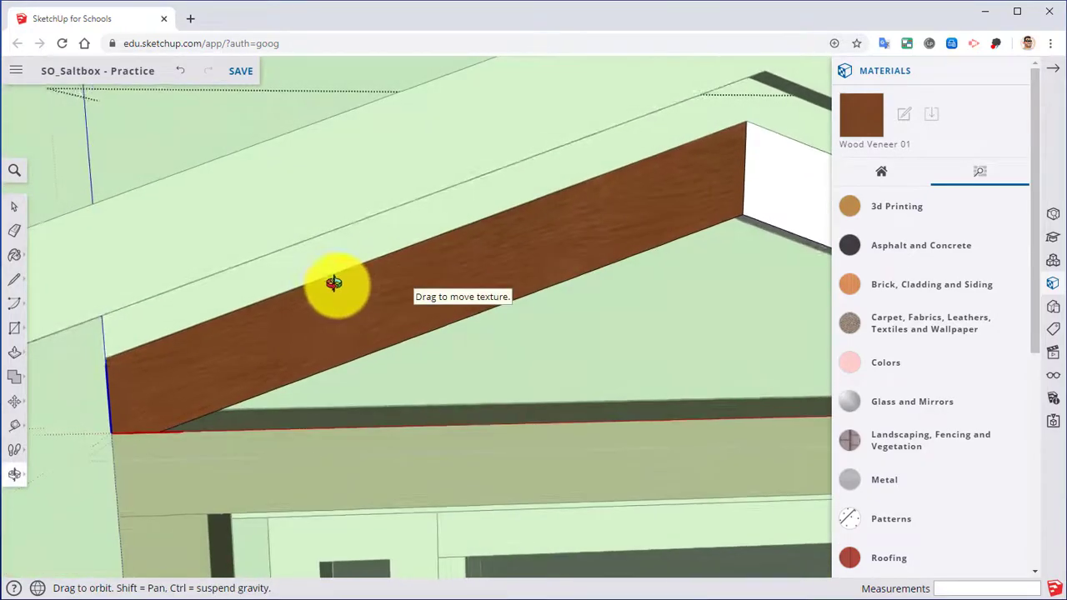
scroll(394, 400, up, 1)
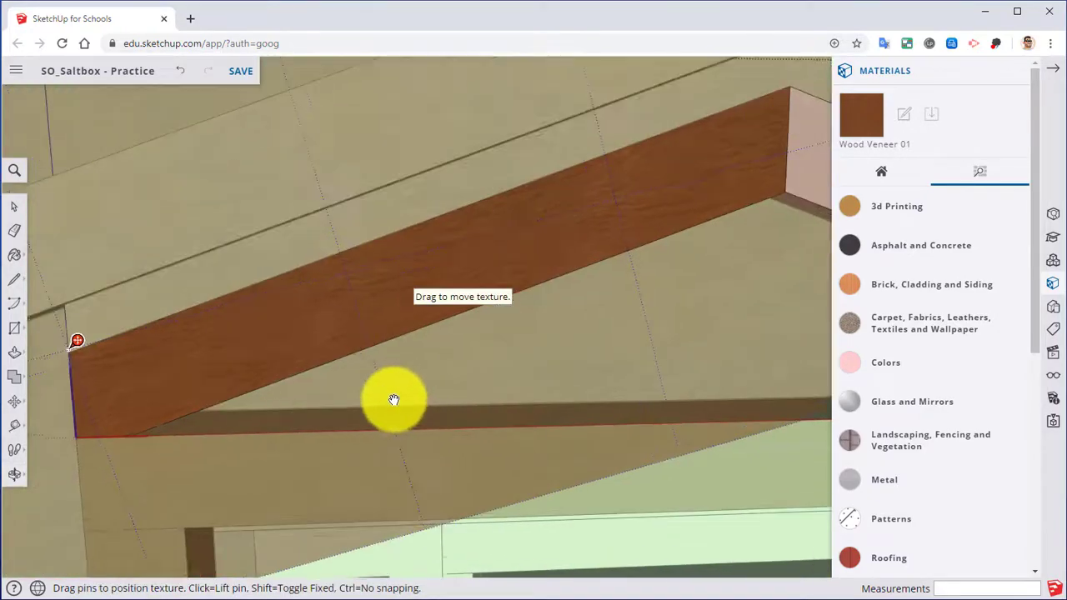
scroll(417, 245, down, 4)
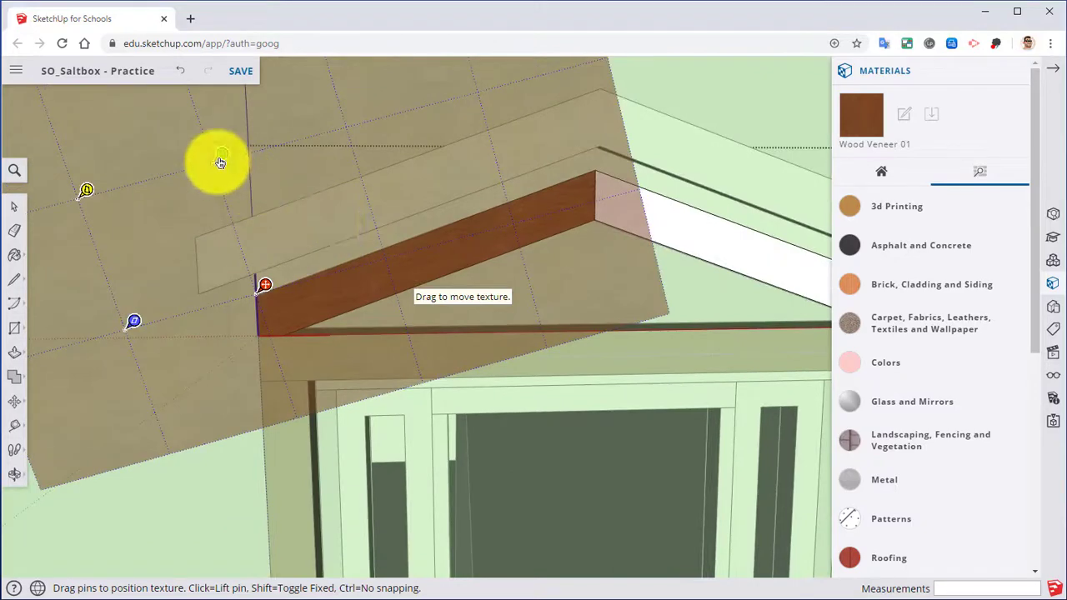
mouse_move(215, 159)
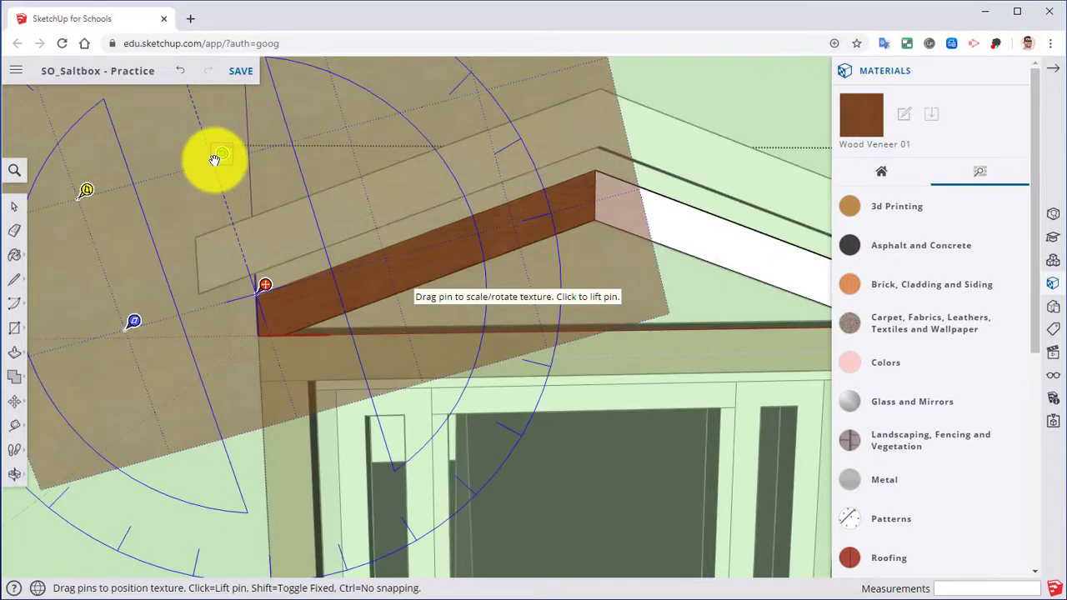
drag(215, 160, 203, 161)
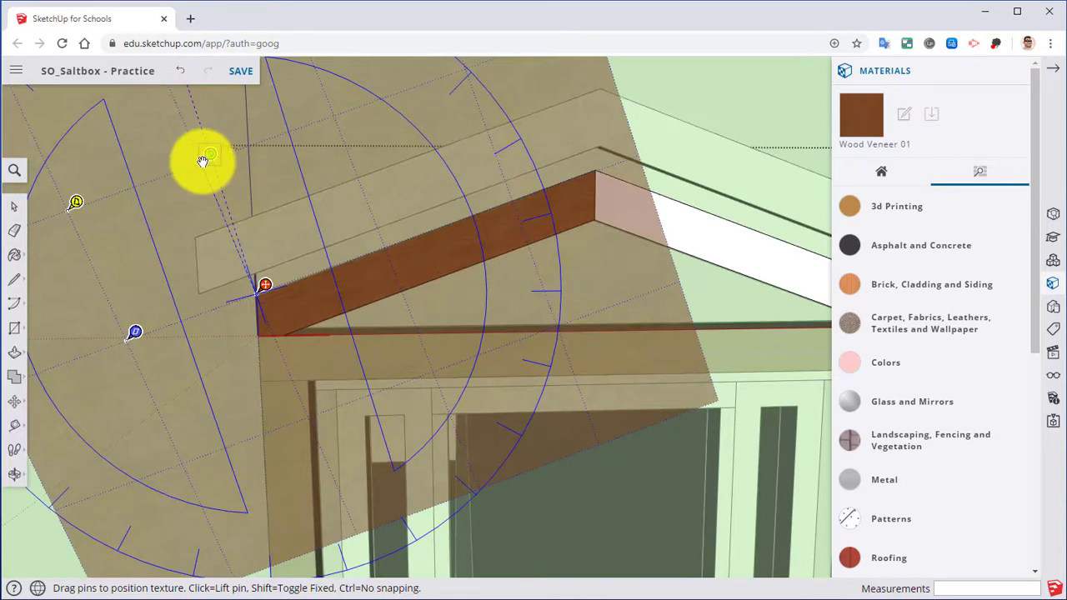
drag(203, 162, 203, 162)
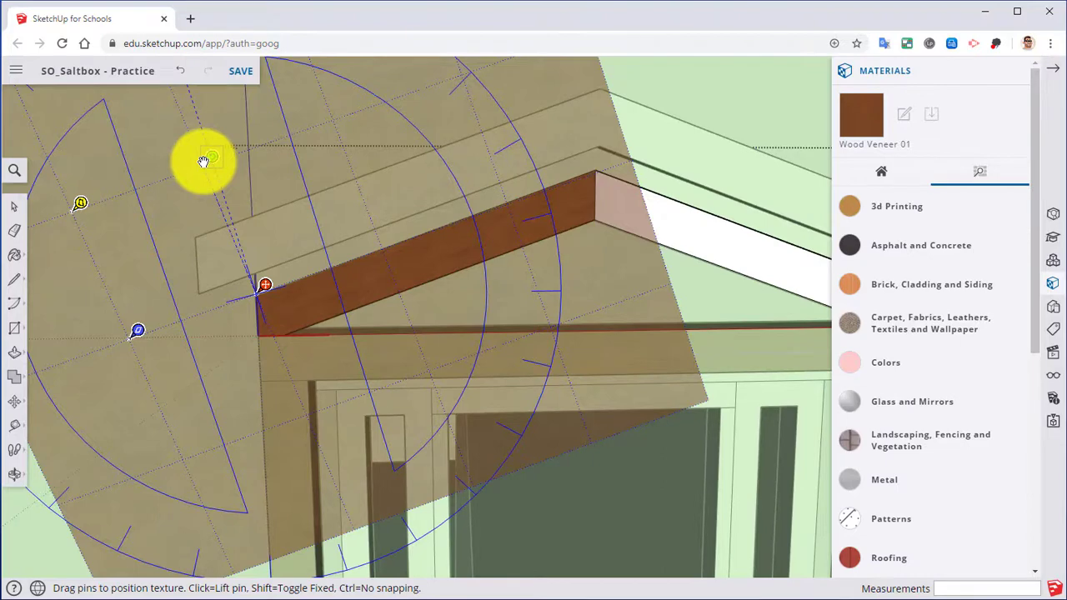
drag(203, 162, 204, 161)
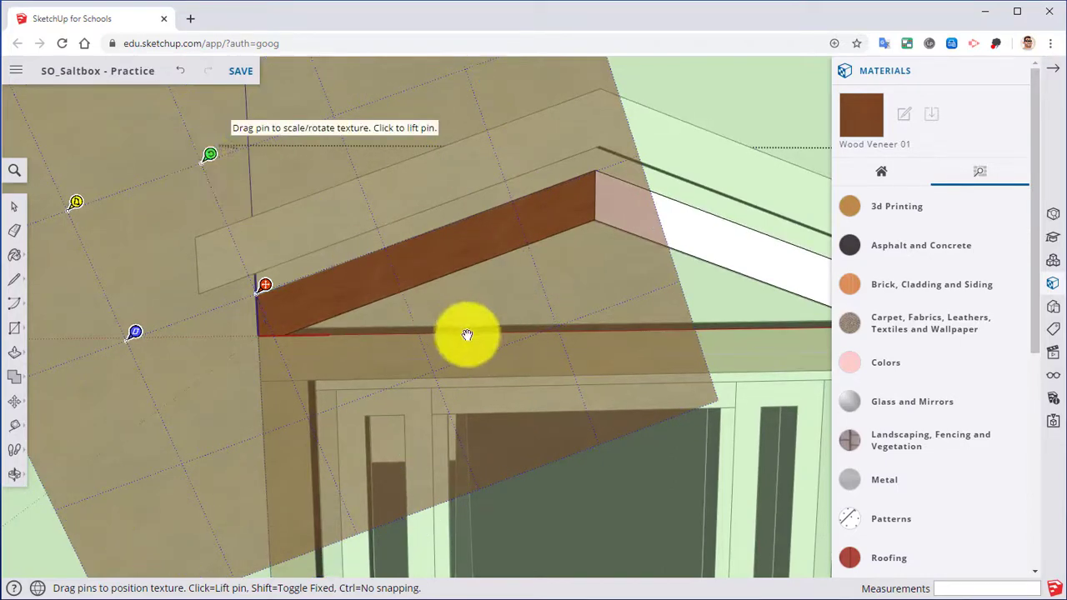
key(Return)
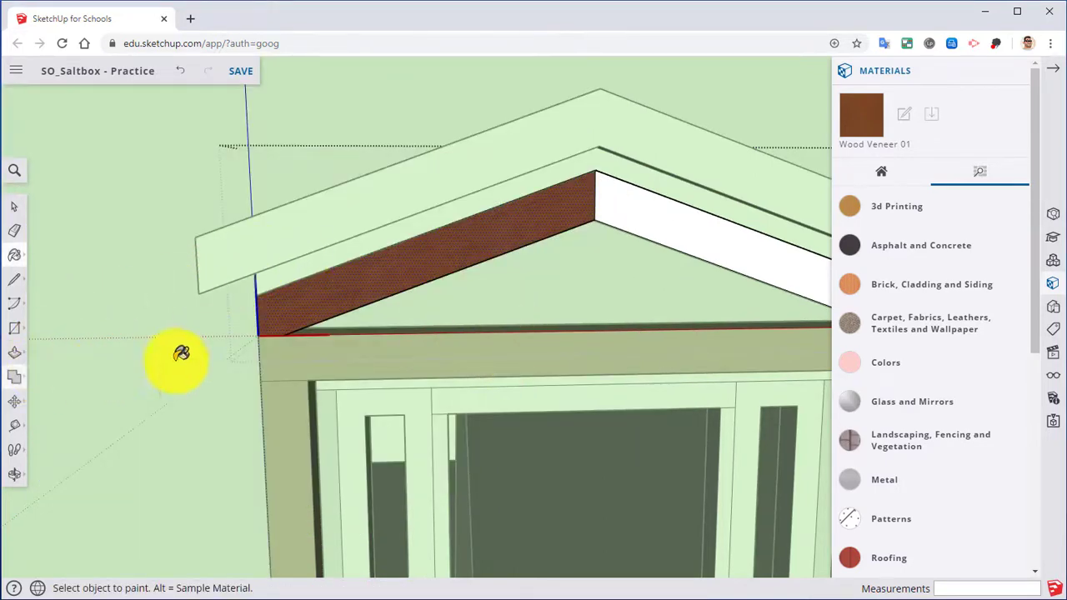
Step: Paint the right sloping board's front face with the wood texture and rotate the texture so the grain follows its slope
click(699, 240)
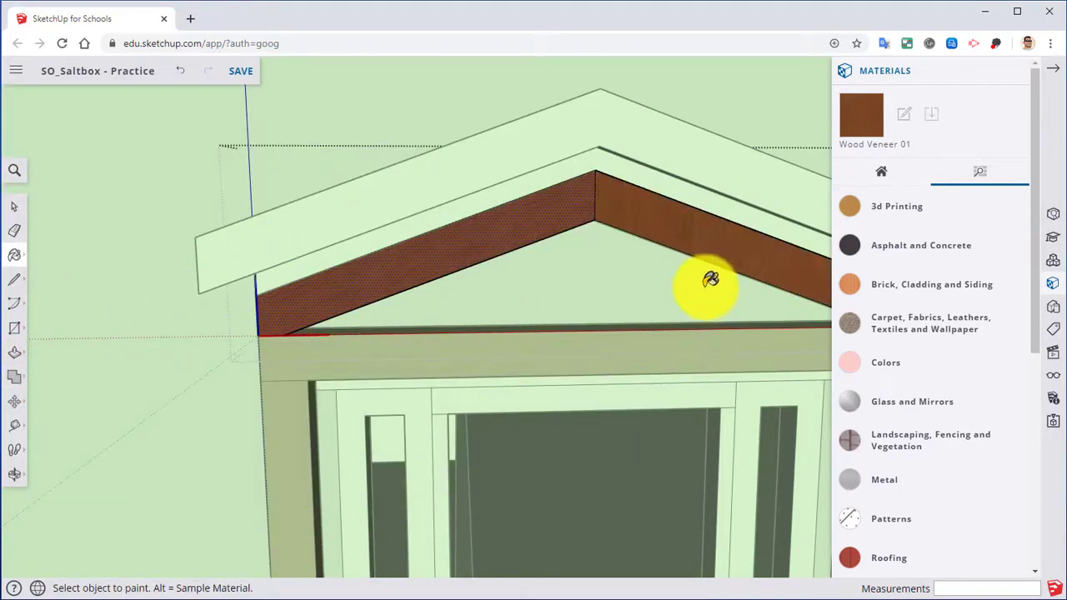
mouse_move(710, 279)
middle_down()
mouse_move(512, 255)
mouse_move(476, 276)
mouse_move(512, 362)
mouse_move(379, 264)
mouse_move(534, 190)
middle_up()
right_click(540, 214)
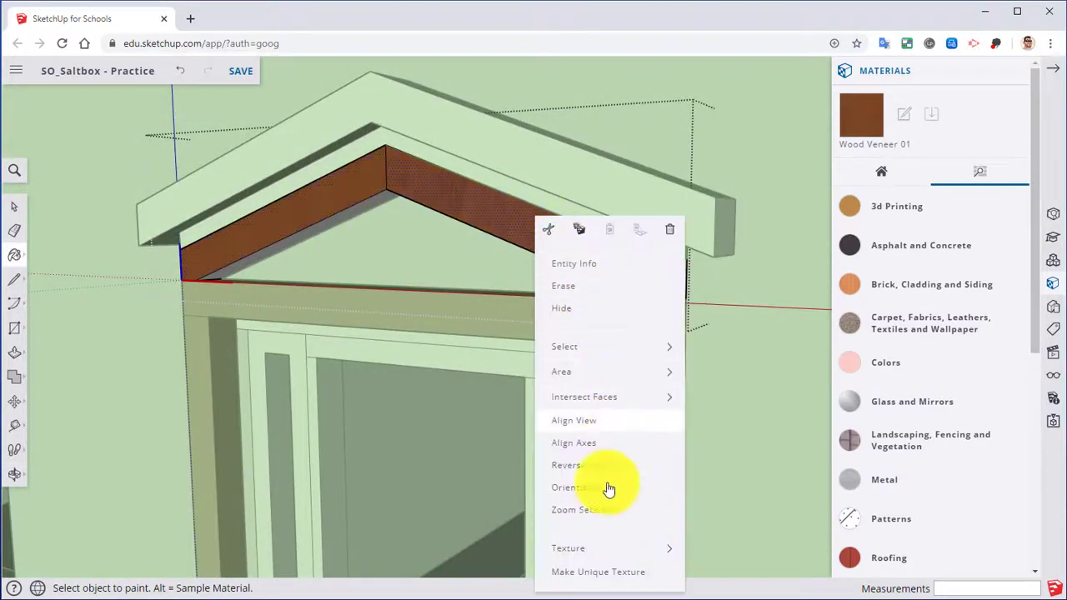
mouse_move(679, 546)
click(729, 511)
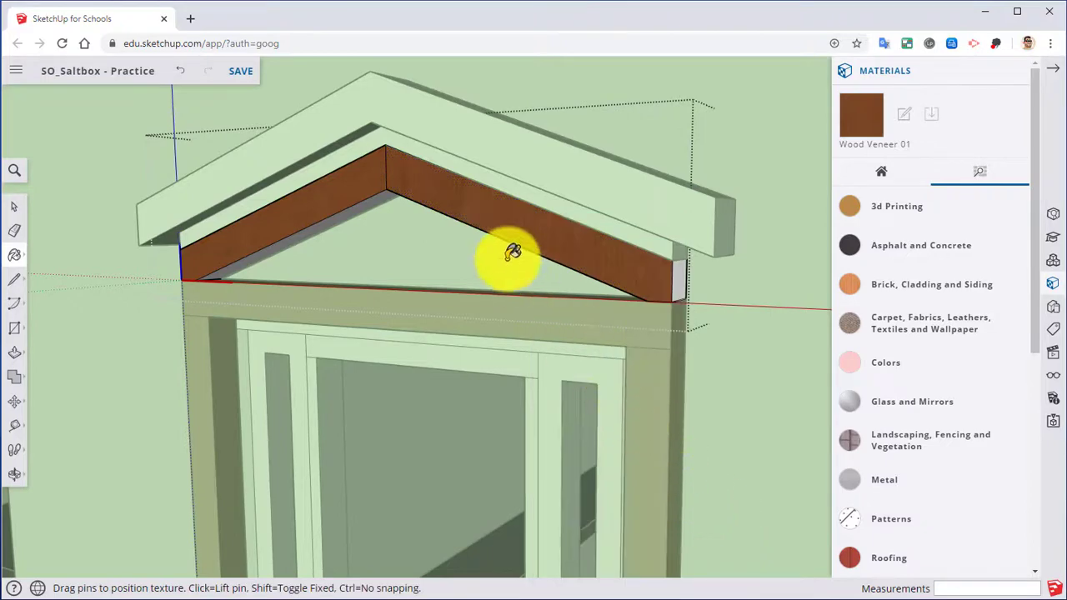
middle_drag(620, 309, 627, 254)
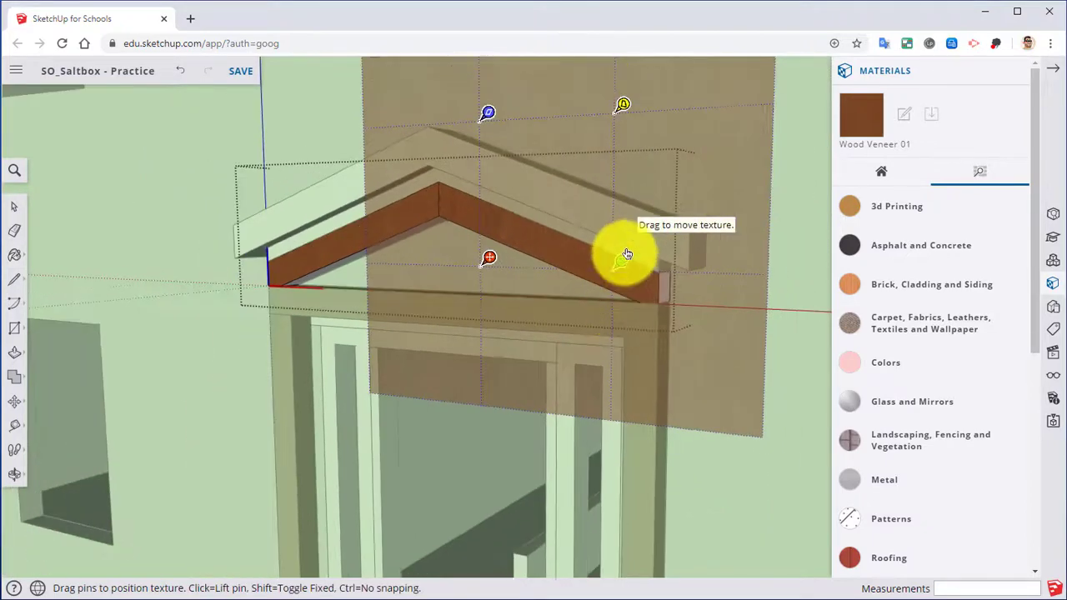
drag(621, 264, 425, 471)
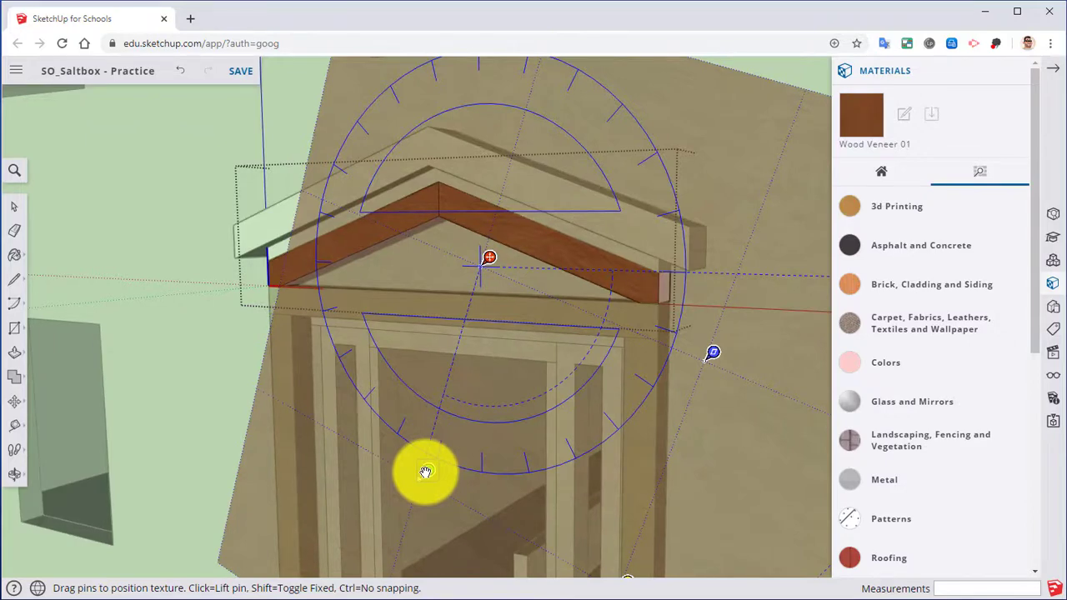
mouse_move(426, 472)
mouse_down()
mouse_move(435, 477)
mouse_move(422, 479)
mouse_up()
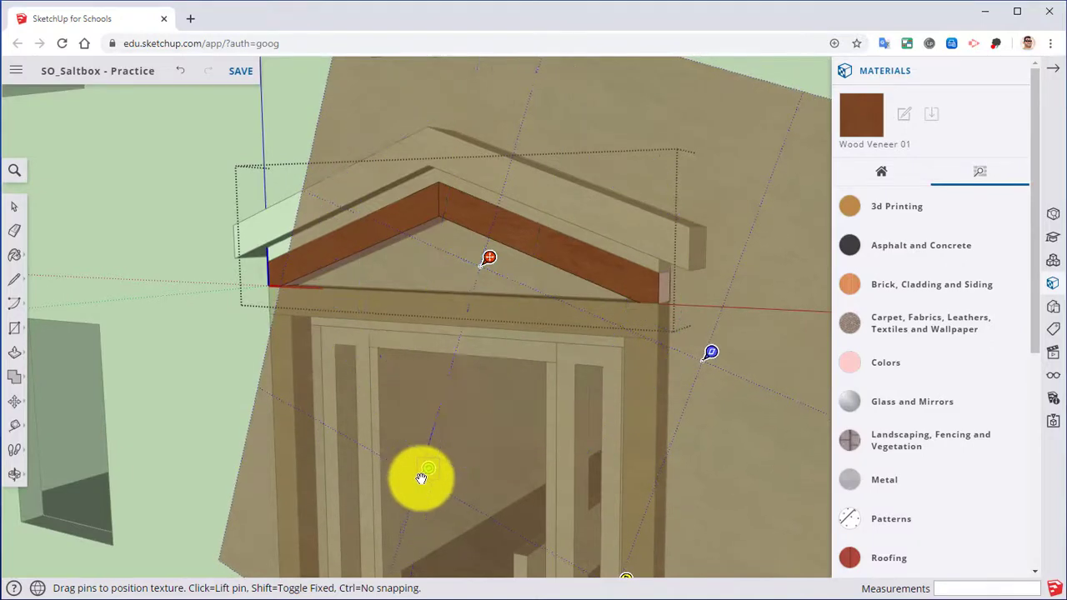
key(Return)
Step: Paint the remaining underside and end faces of the inner gable trim with the wood texture
mouse_move(611, 423)
middle_down()
mouse_move(626, 309)
mouse_move(405, 376)
mouse_move(507, 341)
mouse_move(738, 305)
mouse_move(656, 143)
mouse_move(581, 195)
mouse_move(529, 253)
mouse_move(534, 218)
middle_up()
click(553, 229)
scroll(546, 218, up, 4)
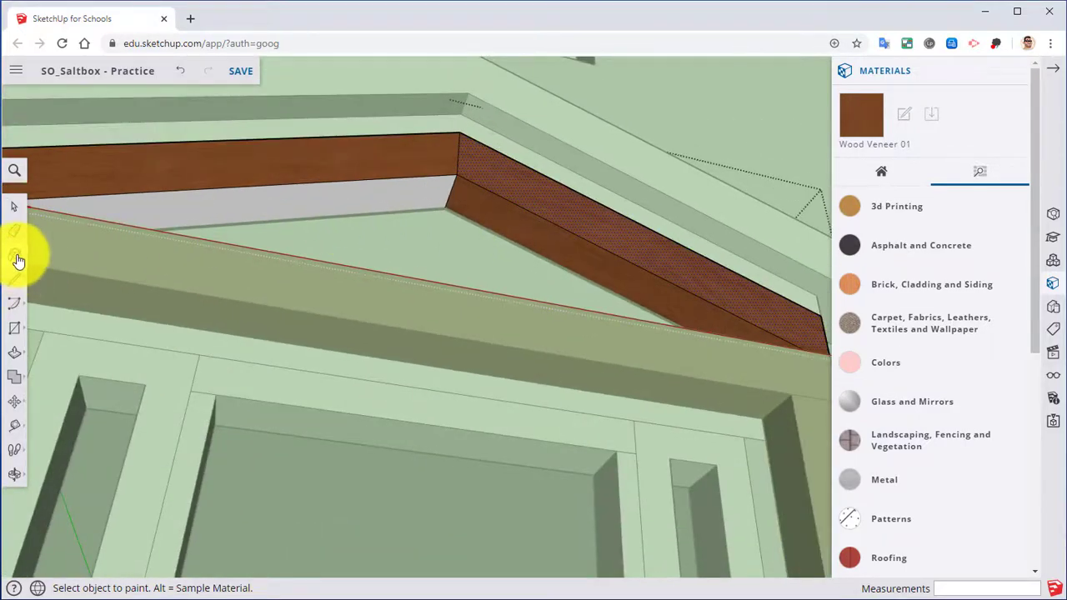
click(263, 188)
mouse_move(322, 171)
middle_down()
mouse_move(250, 291)
mouse_move(303, 374)
mouse_move(534, 342)
mouse_move(345, 334)
middle_up()
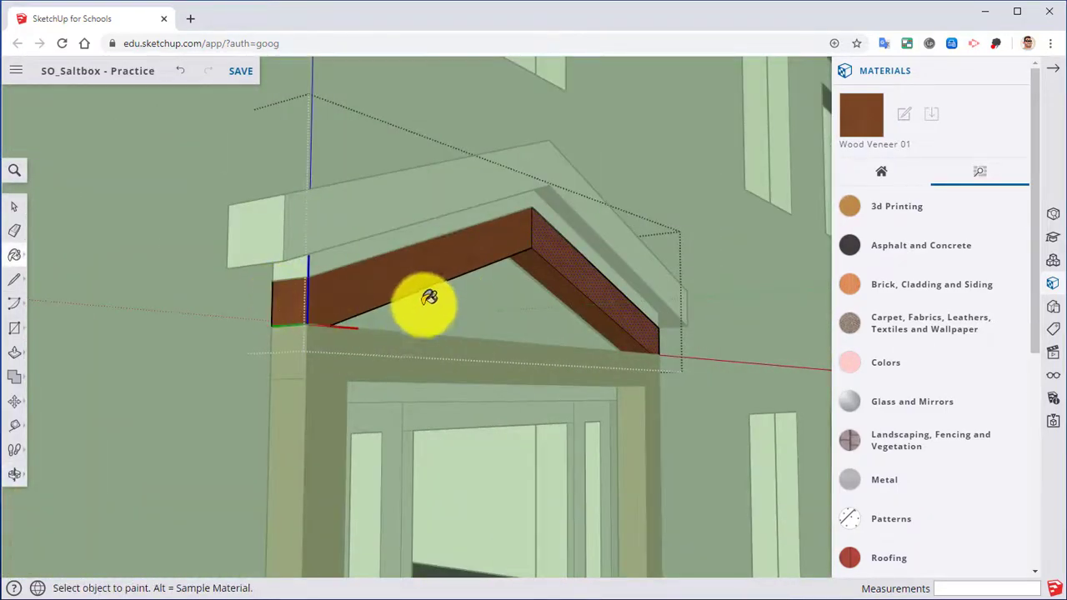
Step: Close the inner gable trim component and show the whole front entrance
middle_drag(421, 298, 69, 413)
right_click(127, 355)
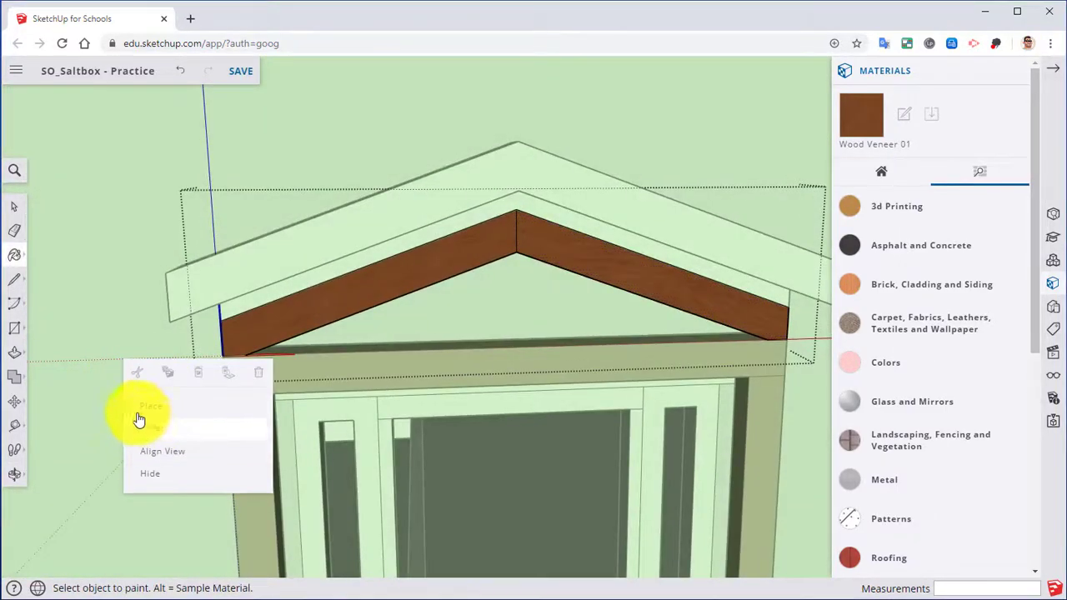
right_click(87, 376)
click(101, 427)
middle_drag(233, 374, 523, 277)
scroll(562, 374, down, 3)
scroll(438, 280, up, 3)
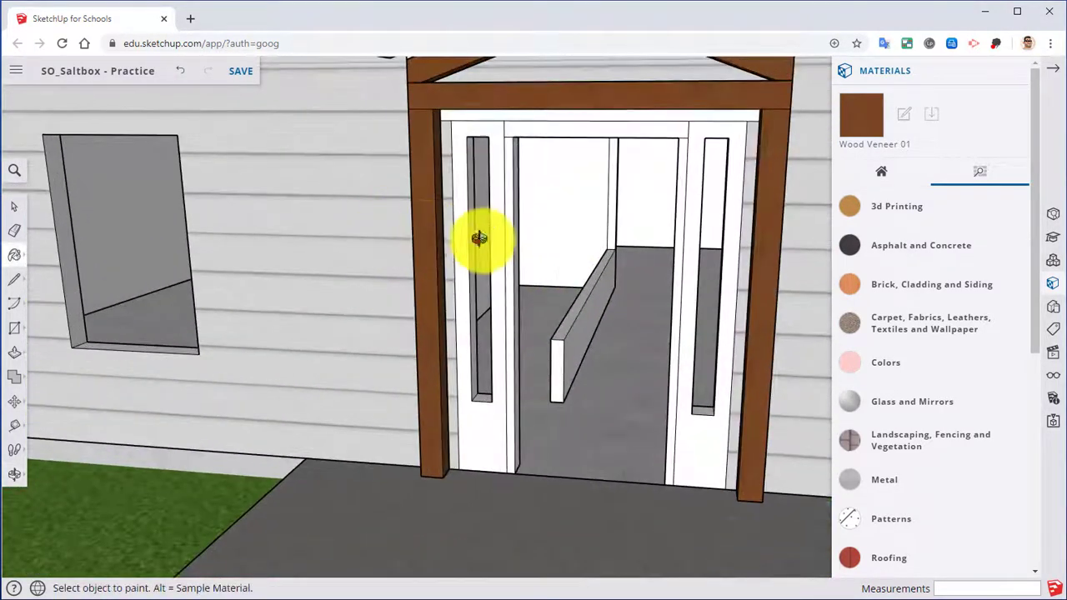
shift+middle_drag(479, 239, 441, 317)
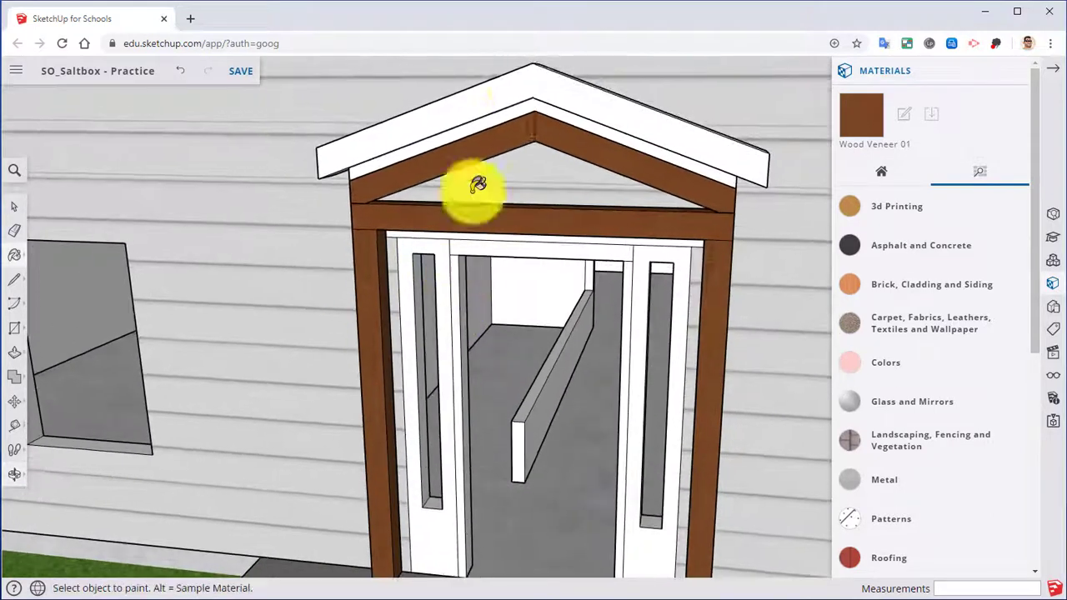
right_click(533, 178)
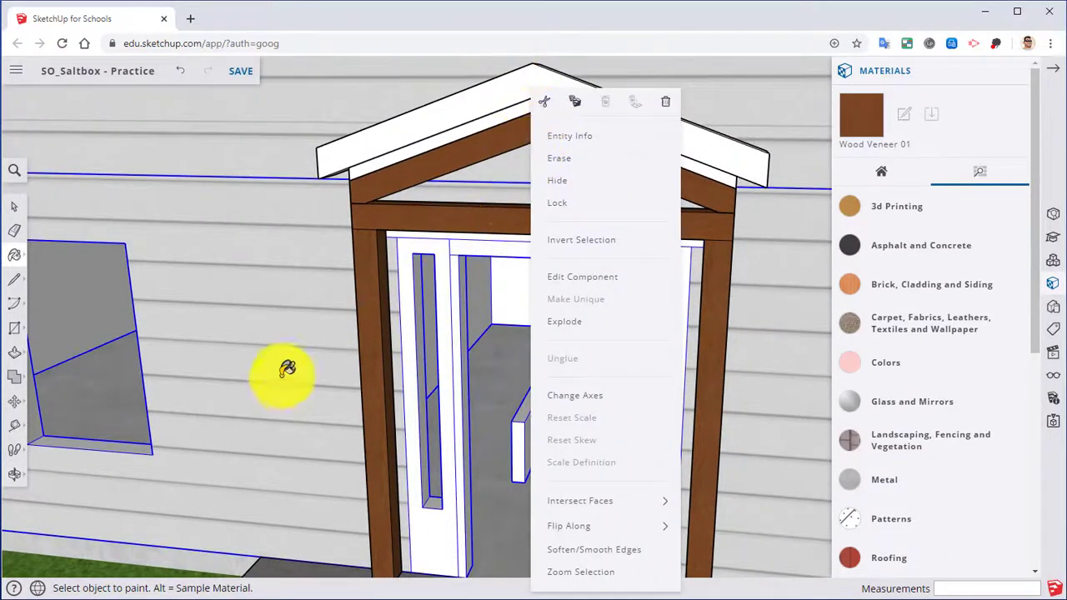
middle_drag(156, 261, 226, 305)
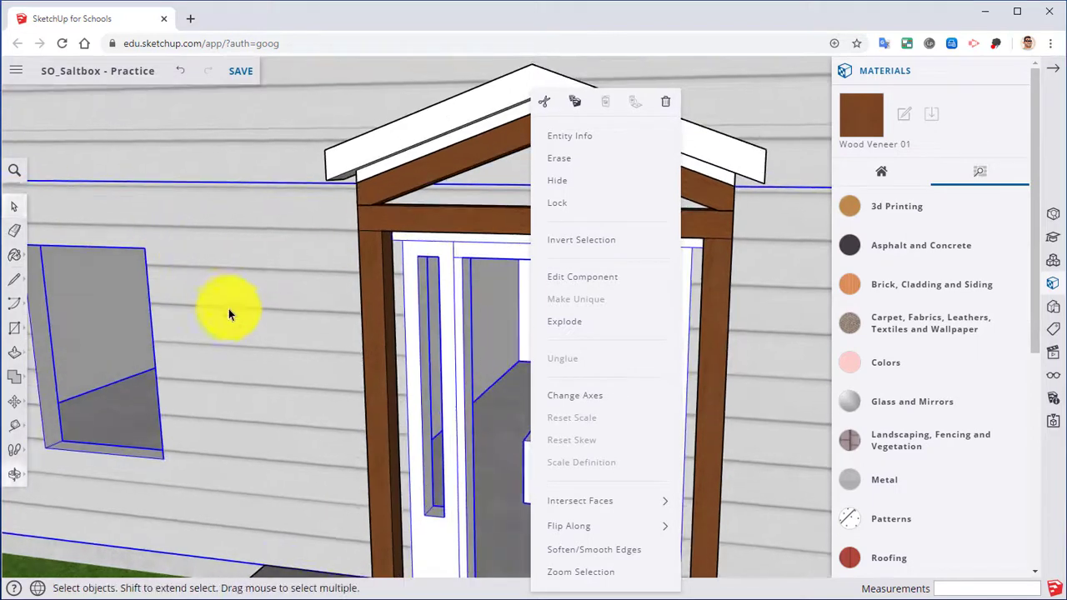
middle_drag(143, 297, 484, 205)
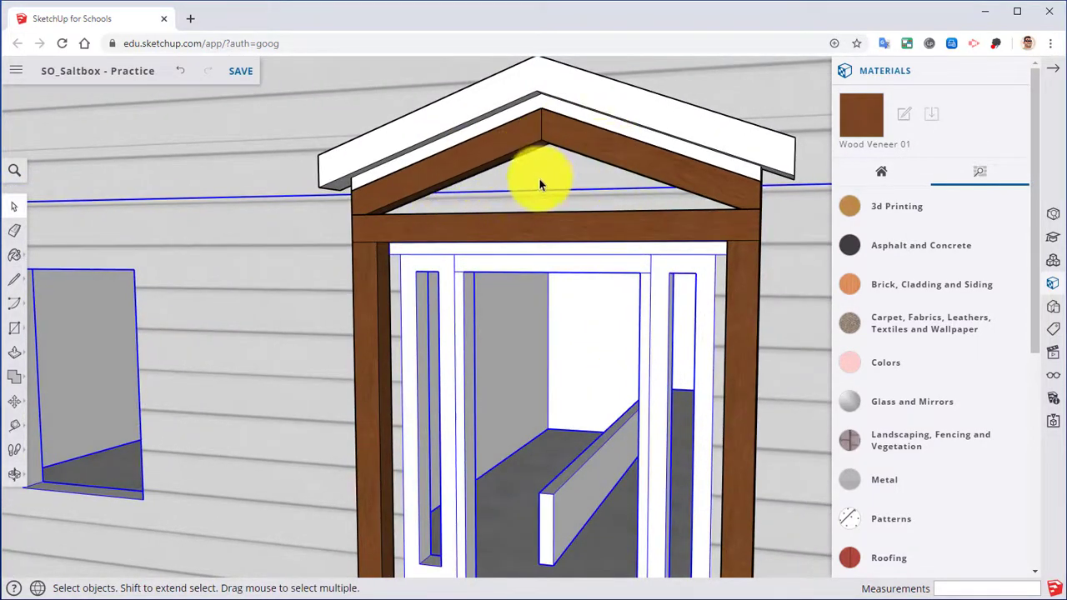
scroll(533, 204, up, 3)
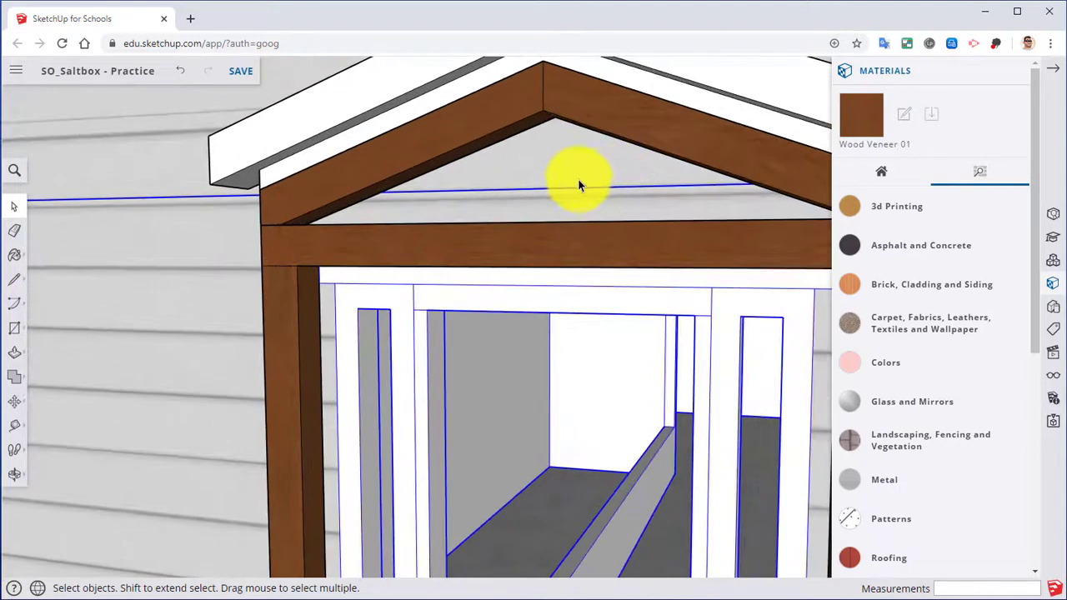
Step: Draw a line along the bottom edge of the triangular gable opening, from its left inner corner to its right inner corner
middle_drag(225, 244, 417, 185)
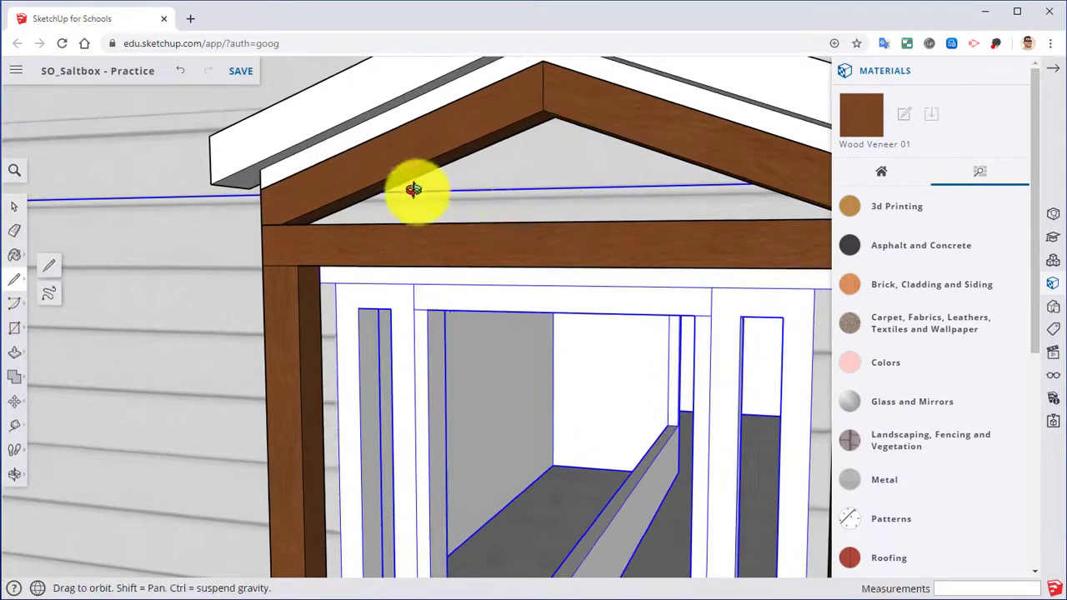
scroll(425, 174, up, 8)
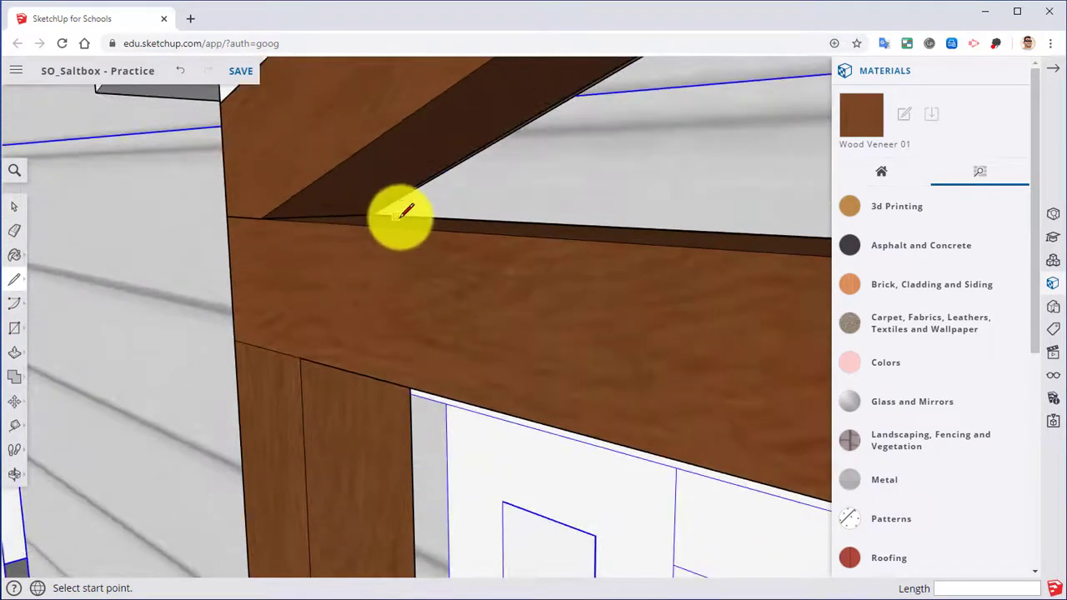
scroll(402, 211, up, 5)
mouse_move(326, 223)
middle_down()
mouse_move(424, 291)
mouse_move(464, 264)
mouse_move(357, 284)
mouse_move(339, 227)
middle_up()
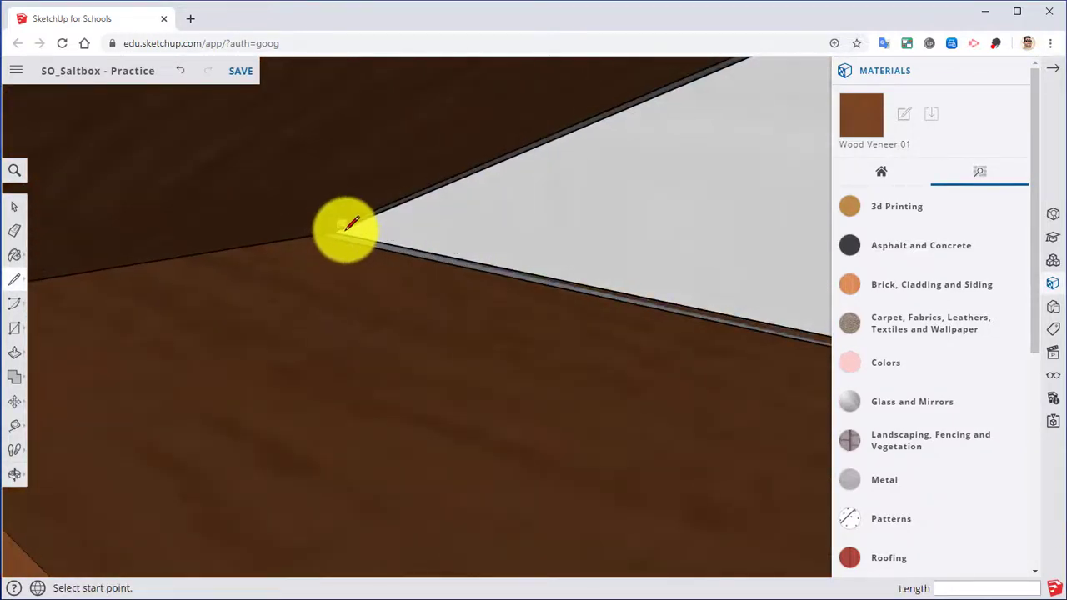
scroll(470, 241, down, 5)
mouse_move(469, 241)
middle_down()
mouse_move(846, 347)
mouse_move(505, 303)
mouse_move(7, 318)
mouse_move(219, 274)
mouse_move(862, 238)
mouse_move(477, 309)
mouse_move(572, 267)
middle_up()
scroll(562, 296, up, 6)
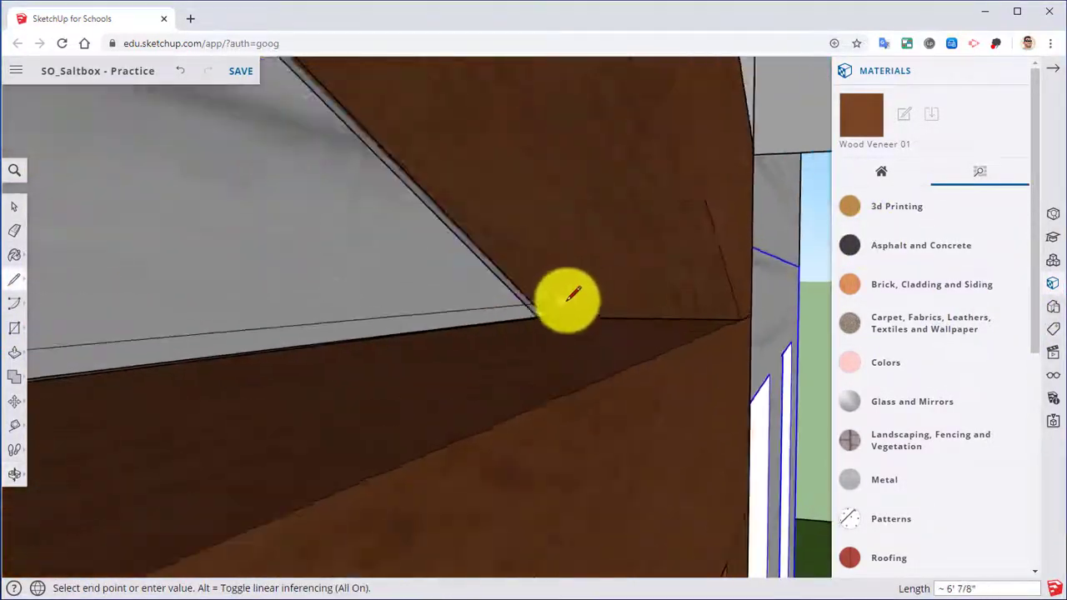
Step: Draw the two sloping edges of the gable opening back to the starting corner to close a triangular face
mouse_move(524, 329)
middle_down()
mouse_move(545, 398)
mouse_move(528, 352)
mouse_move(255, 285)
mouse_move(714, 407)
mouse_move(694, 377)
mouse_move(401, 121)
mouse_move(362, 166)
mouse_move(433, 200)
mouse_move(355, 247)
mouse_move(235, 286)
mouse_move(412, 312)
mouse_move(290, 312)
mouse_move(195, 353)
mouse_move(170, 325)
middle_up()
scroll(500, 339, down, 3)
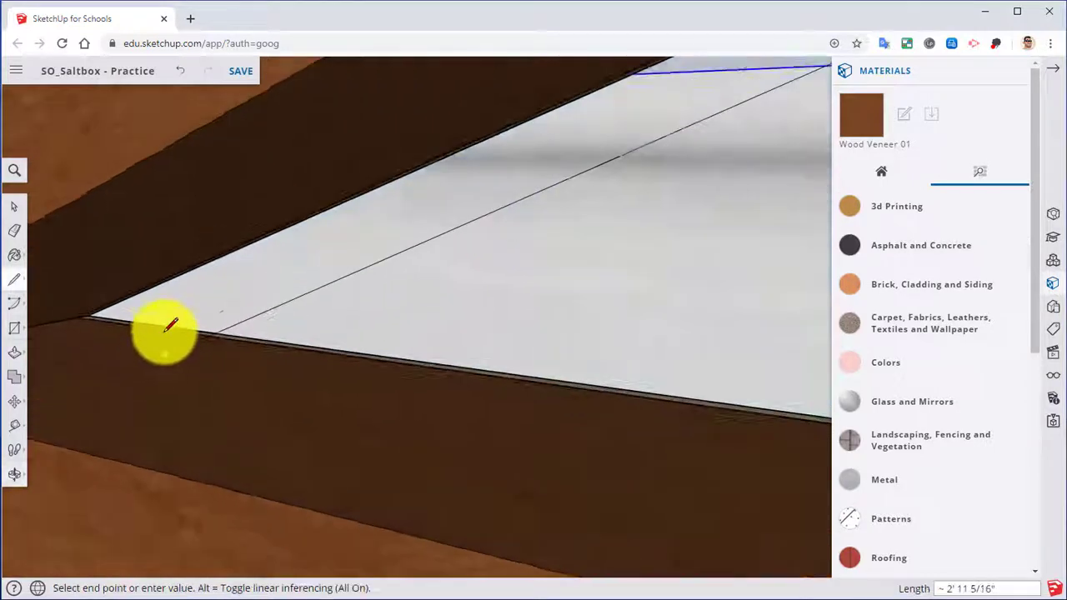
scroll(107, 298, up, 2)
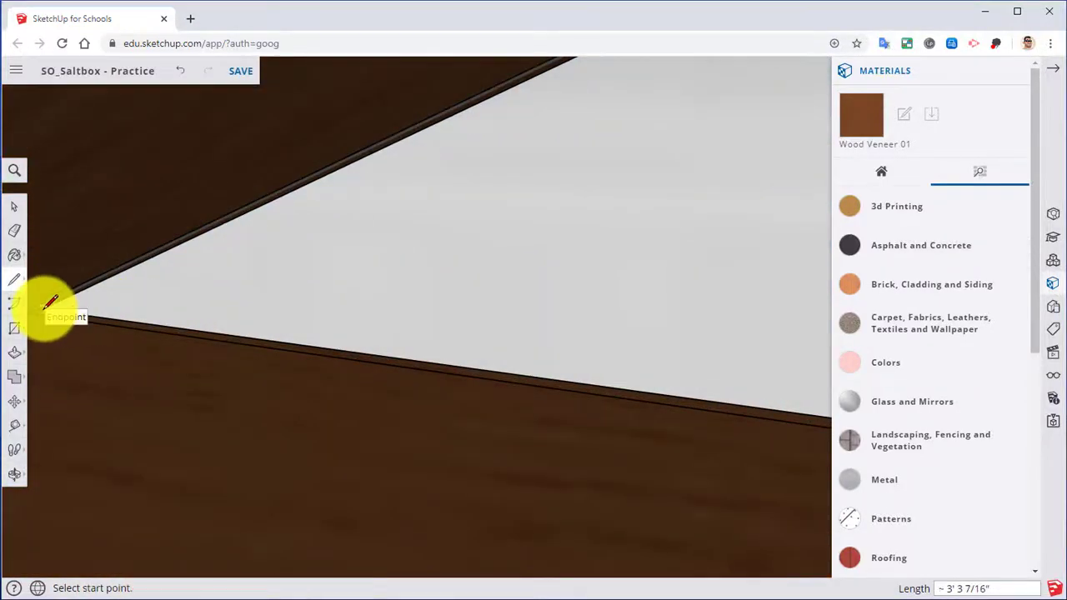
scroll(50, 302, down, 4)
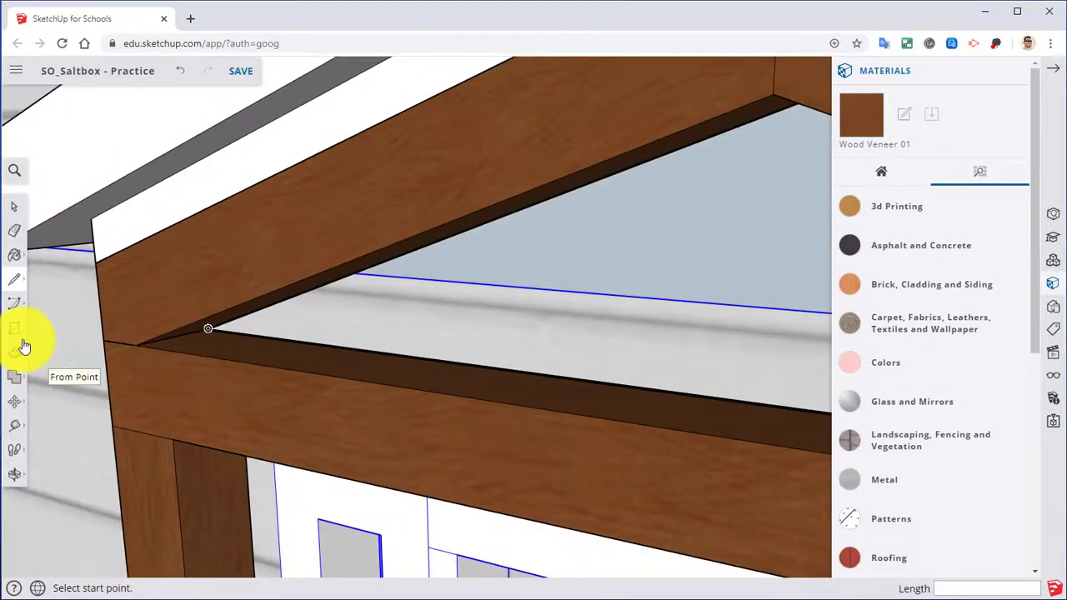
Step: Push/Pull the triangular gable face by 1/4" to turn it into a thin panel
click(15, 355)
middle_drag(489, 433, 667, 367)
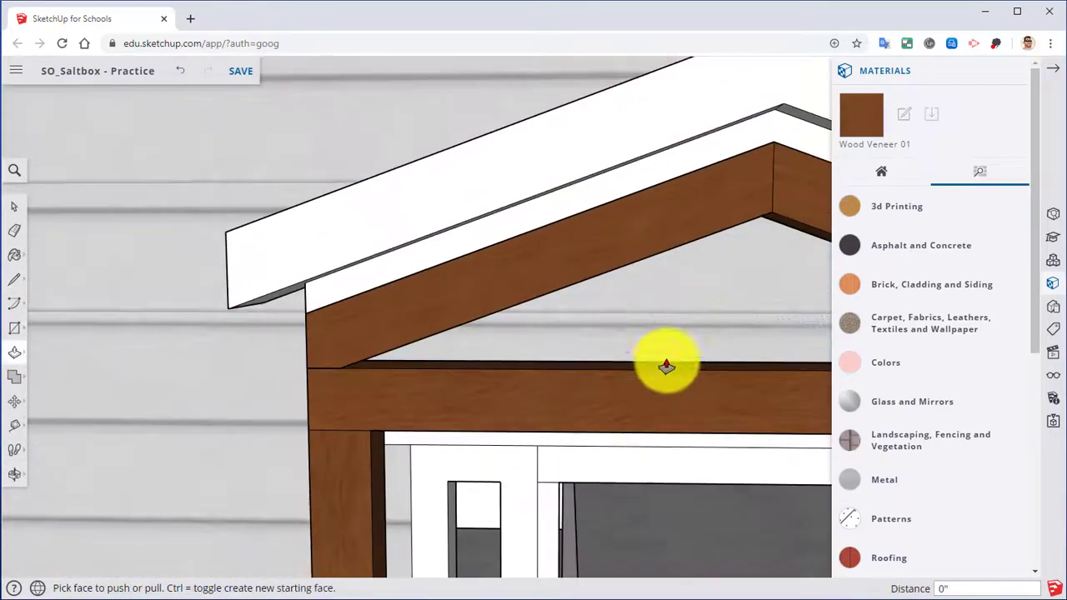
click(698, 306)
middle_drag(702, 302, 542, 289)
click(542, 289)
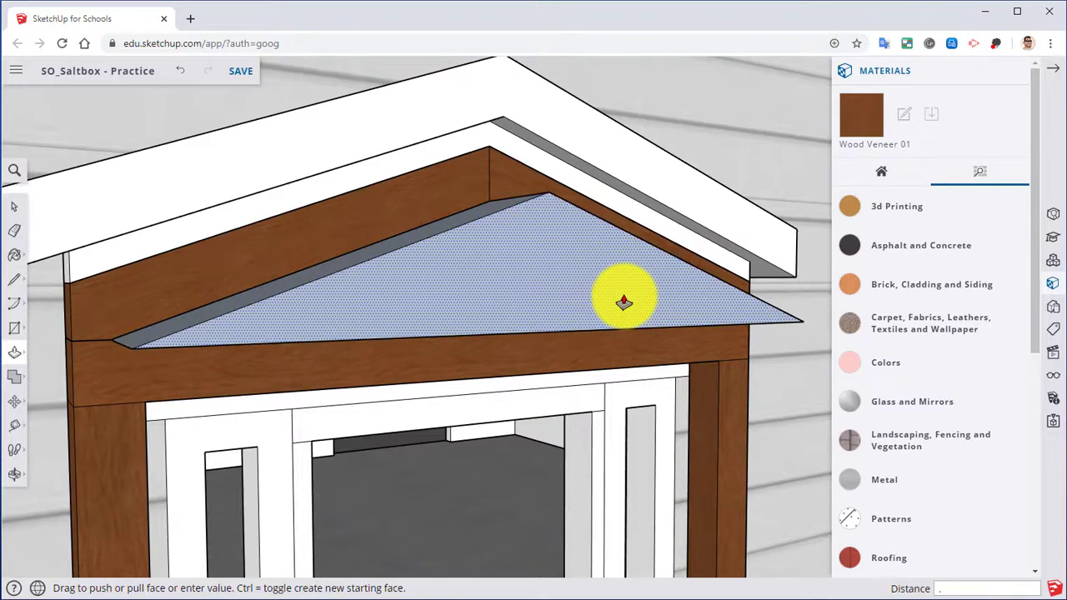
key(Return)
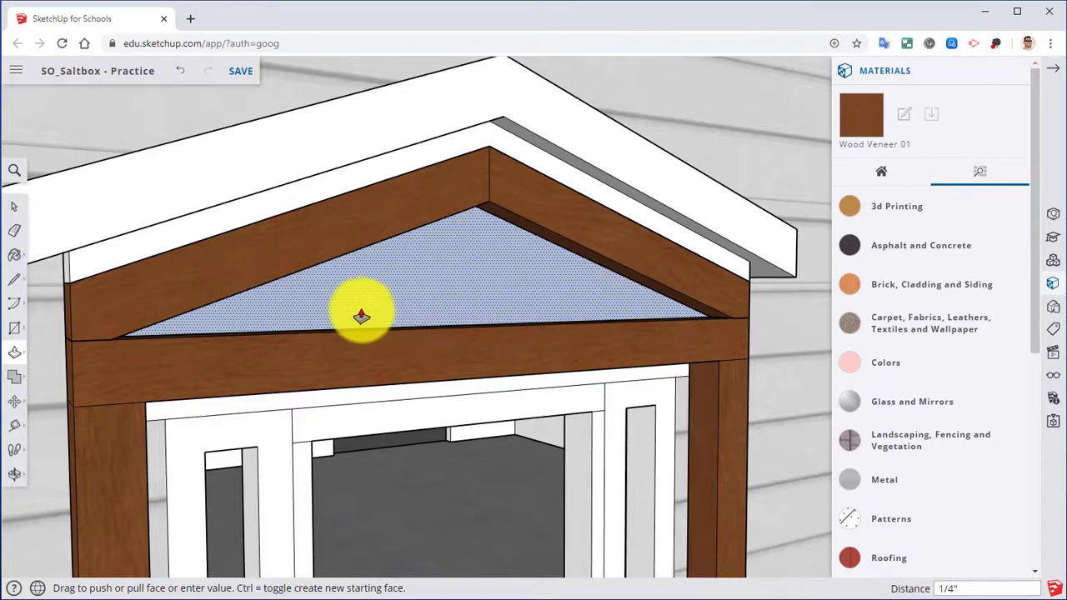
Step: Reverse the triangular gable panel's front face so its white side faces outward
right_click(414, 280)
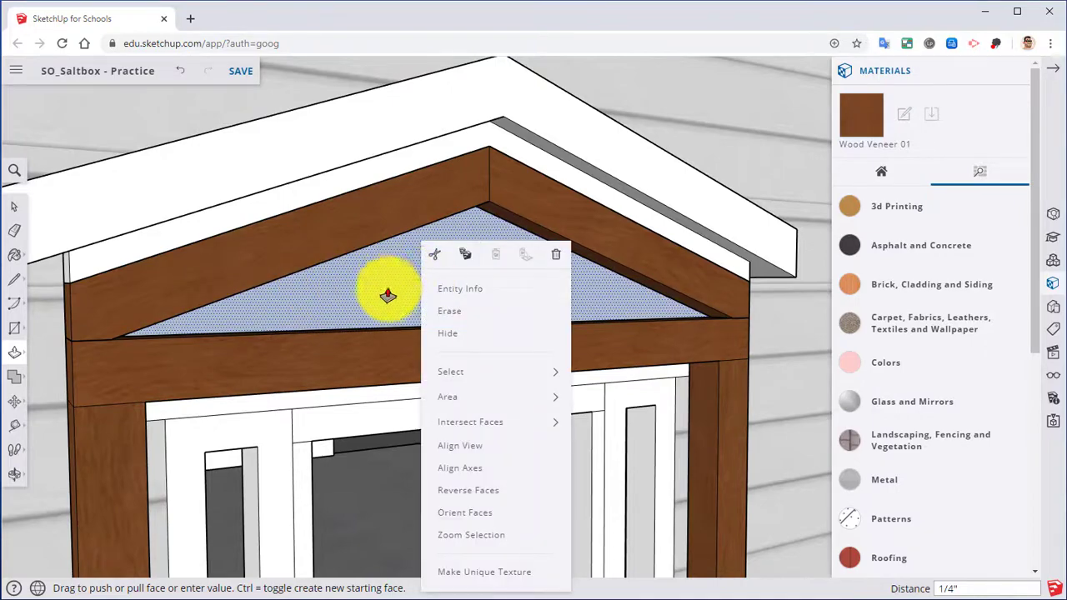
click(476, 494)
middle_drag(498, 360, 94, 360)
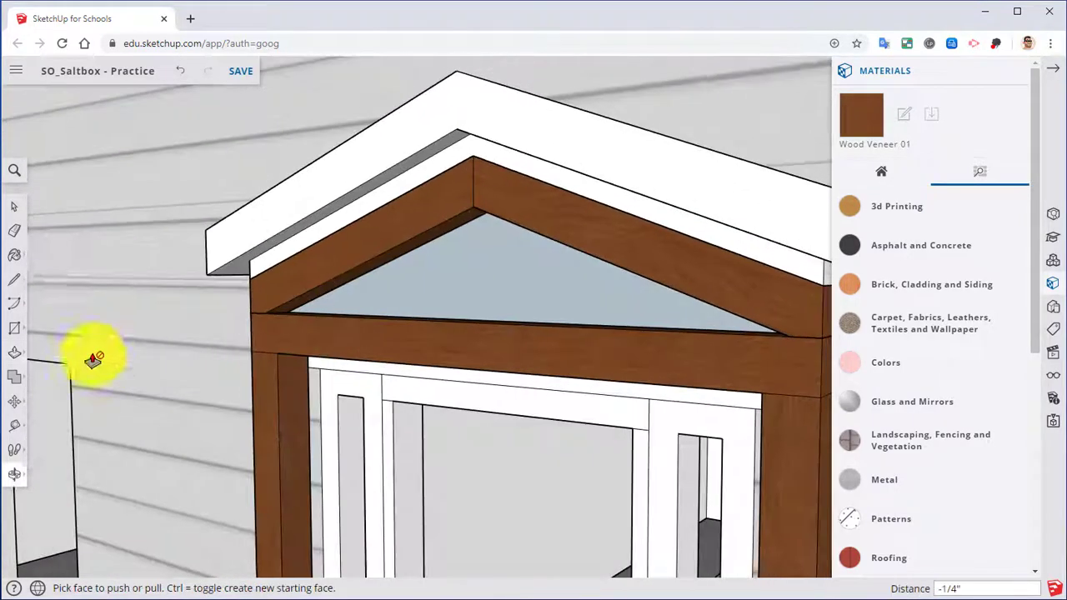
right_click(509, 285)
click(563, 490)
middle_drag(563, 490, 493, 337)
Step: Select the whole gable panel and make it a component with the default name and settings
click(464, 284)
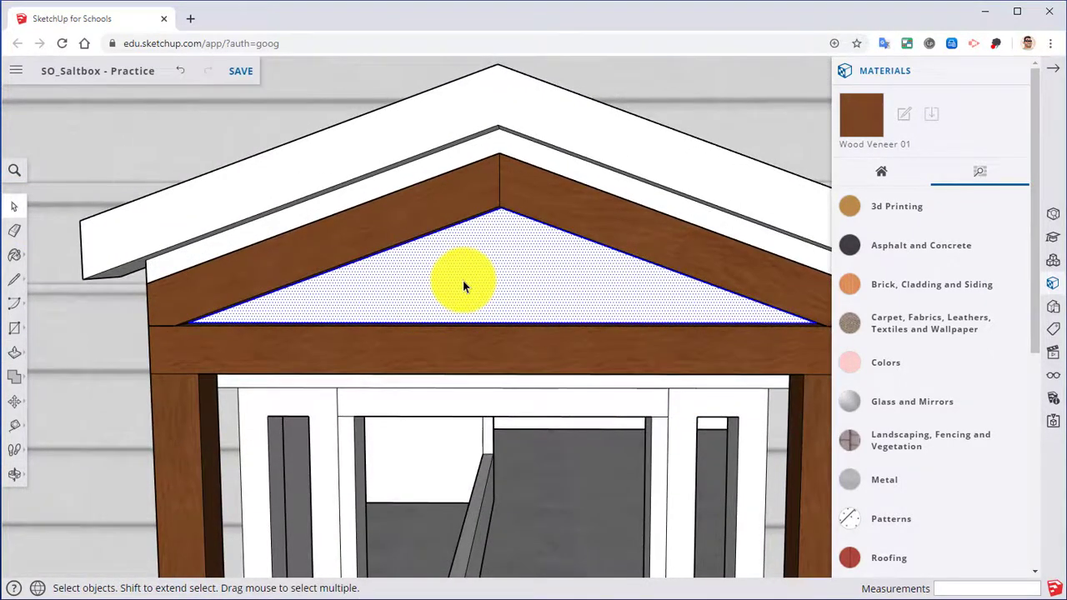
right_click(463, 282)
click(532, 410)
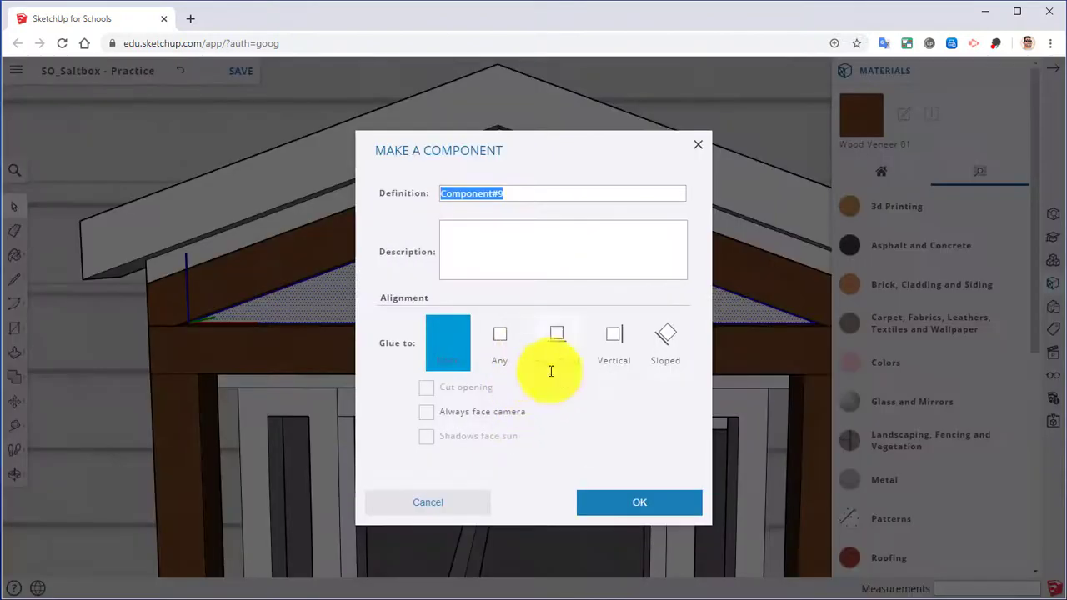
click(623, 501)
Step: Choose a dark gray from the Colors material collection as the paint material
scroll(591, 333, down, 1)
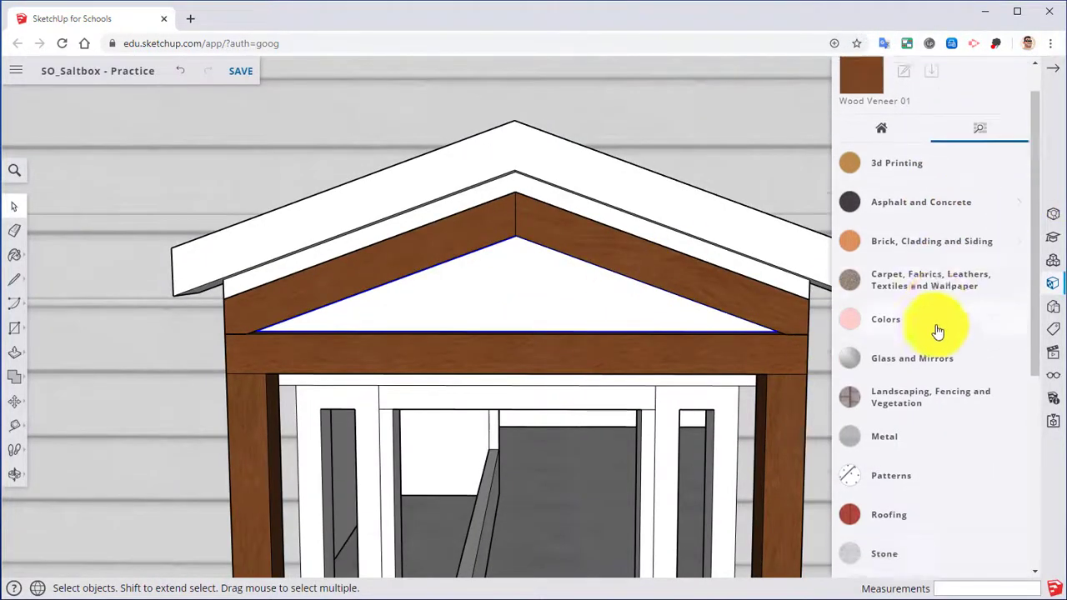
scroll(921, 366, down, 2)
click(912, 240)
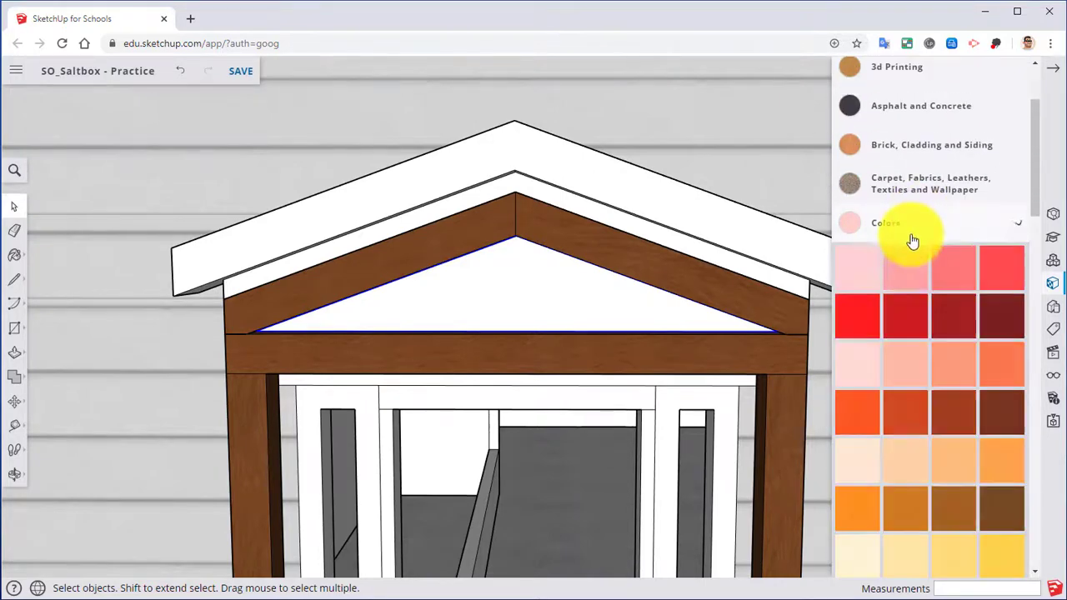
scroll(945, 357, down, 6)
scroll(946, 359, down, 7)
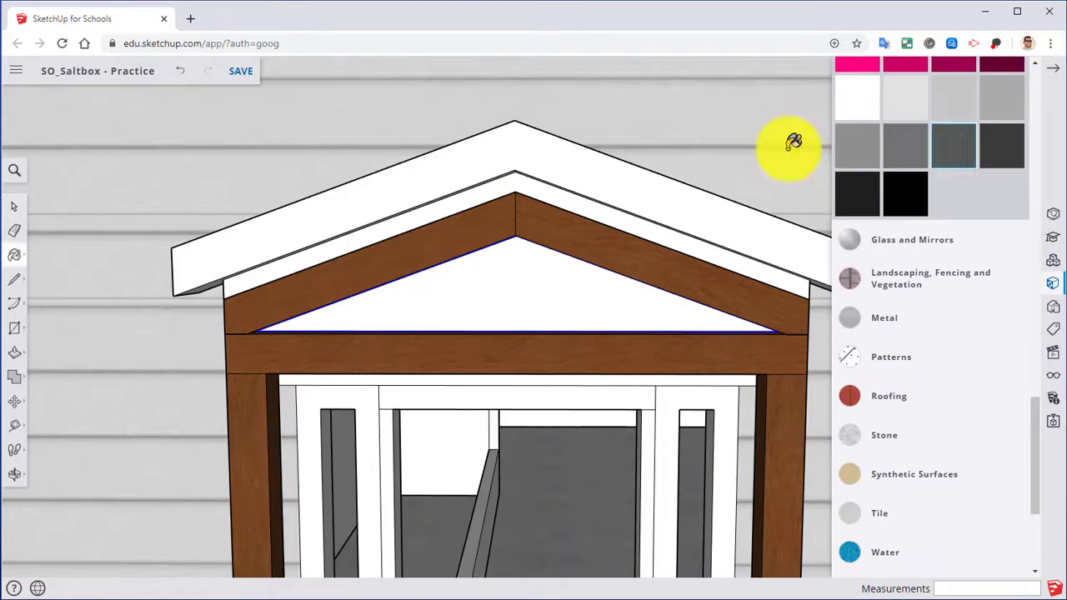
scroll(480, 186, down, 6)
Step: Open the gable panel component, paint its front face dark gray, and close the component
mouse_move(474, 191)
middle_down()
mouse_move(633, 238)
mouse_move(567, 405)
mouse_move(519, 305)
mouse_move(543, 362)
mouse_move(511, 223)
mouse_move(528, 172)
middle_up()
scroll(533, 242, up, 3)
right_click(548, 219)
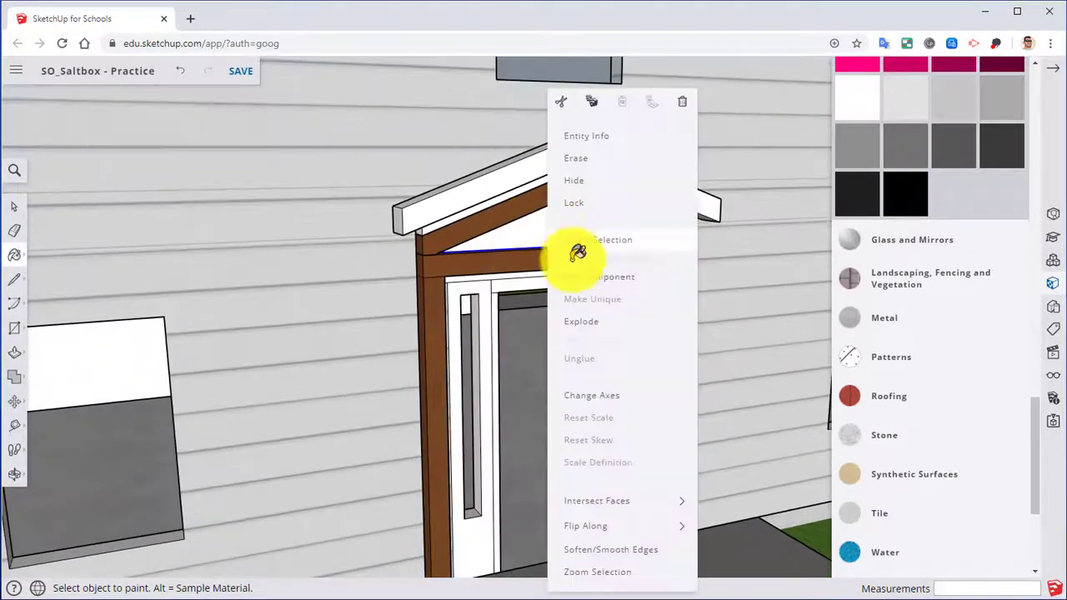
click(586, 262)
click(574, 218)
scroll(563, 232, up, 2)
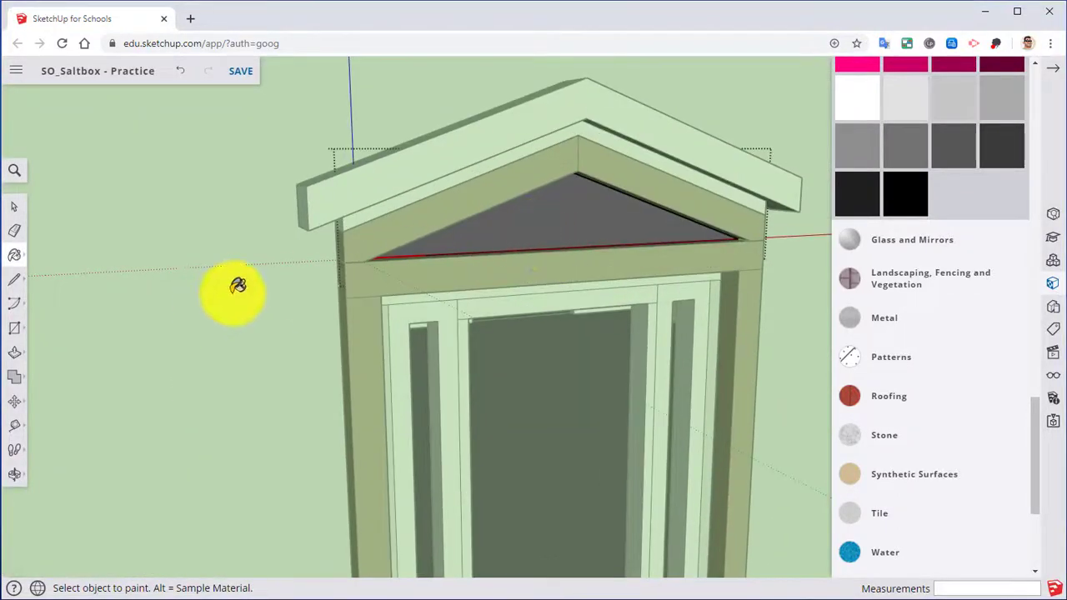
right_click(268, 284)
click(308, 333)
Step: Try painting the entrance's outer gable trim component dark gray as a whole, and undo it
middle_drag(353, 288, 291, 278)
click(367, 218)
scroll(361, 241, down, 2)
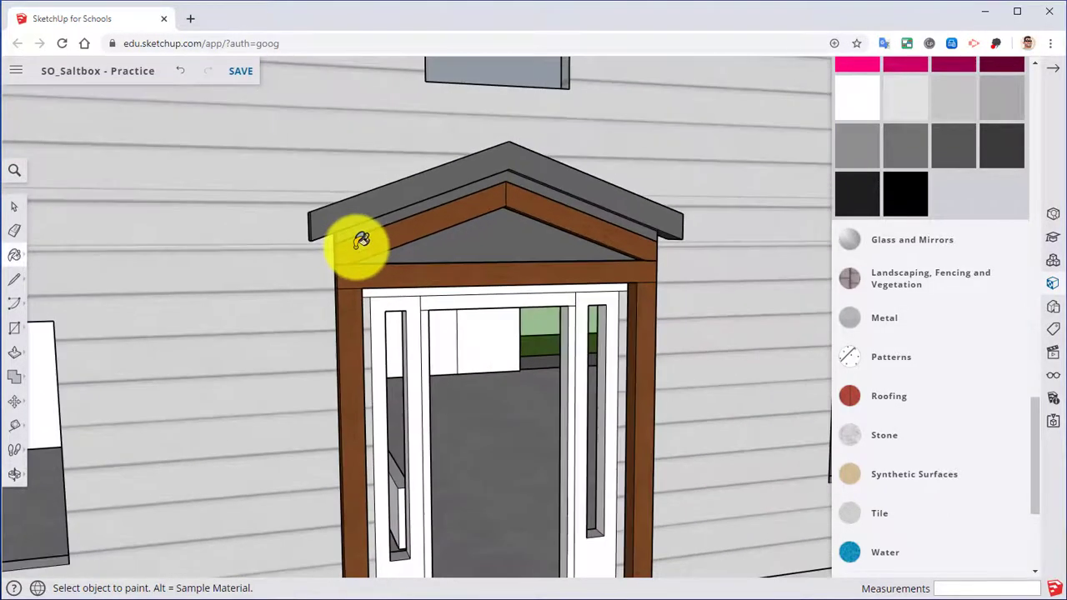
key(ctrl+z)
Step: Open the outer gable trim component and paint its lower strip, front face and right end face dark gray
right_click(384, 212)
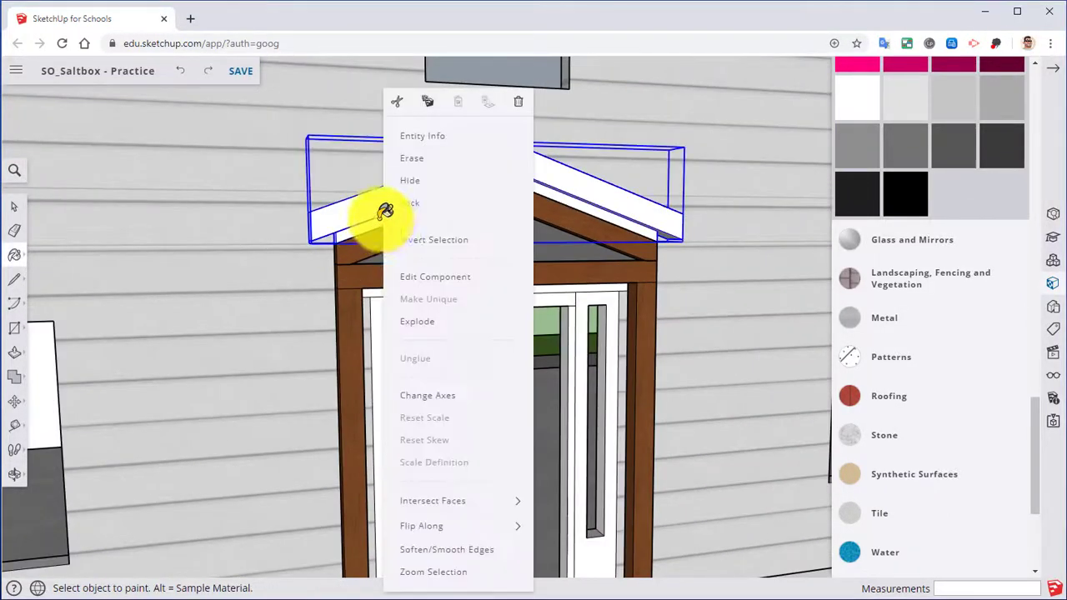
click(424, 277)
scroll(390, 193, up, 2)
click(541, 179)
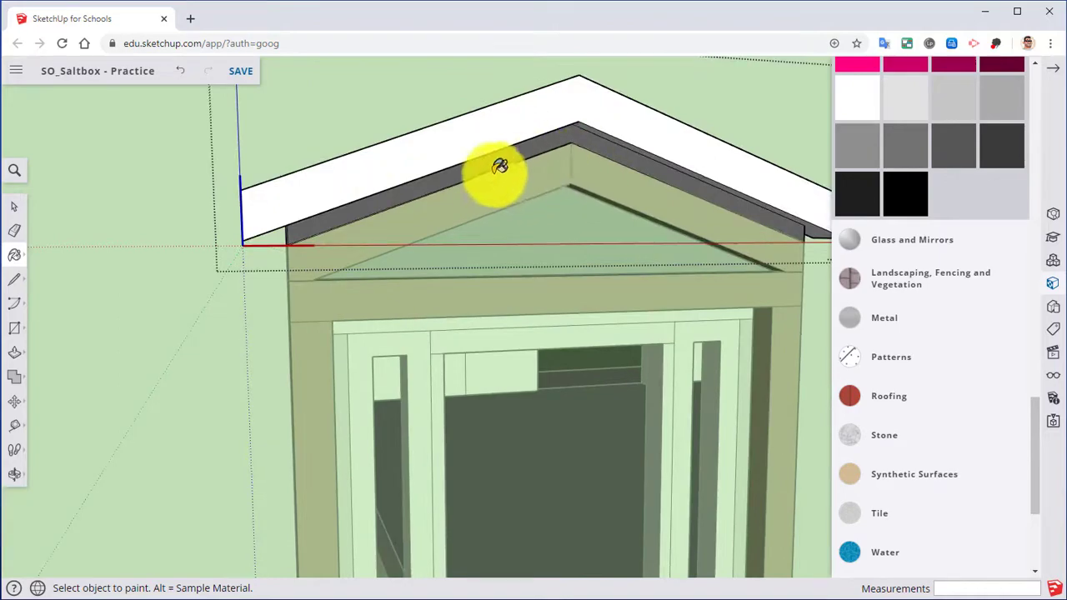
mouse_move(499, 167)
middle_down()
mouse_move(673, 129)
mouse_move(439, 207)
middle_up()
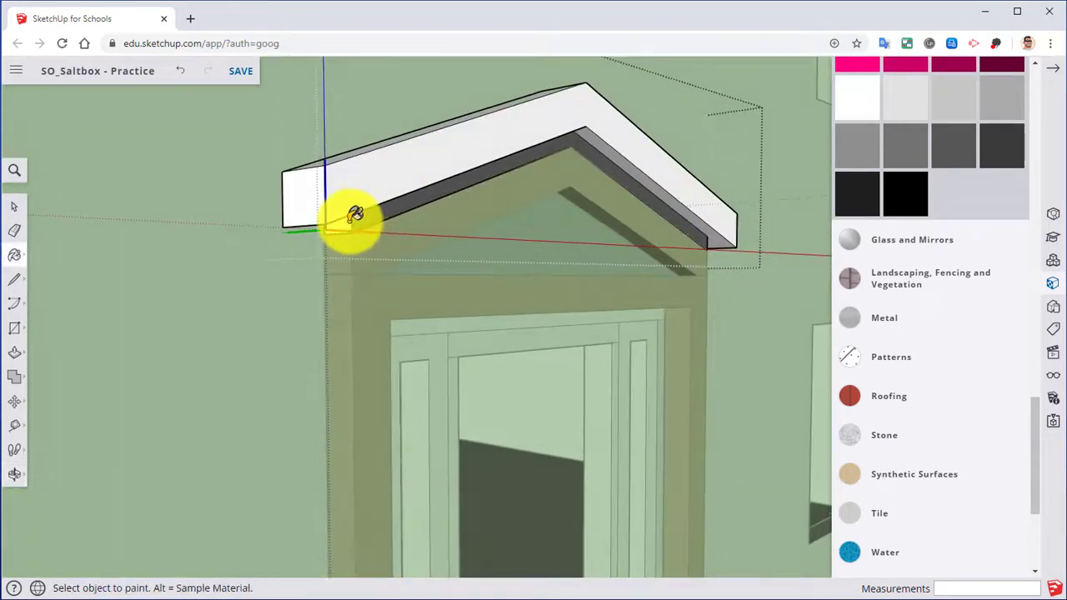
mouse_move(355, 215)
middle_down()
mouse_move(507, 200)
mouse_move(24, 162)
middle_up()
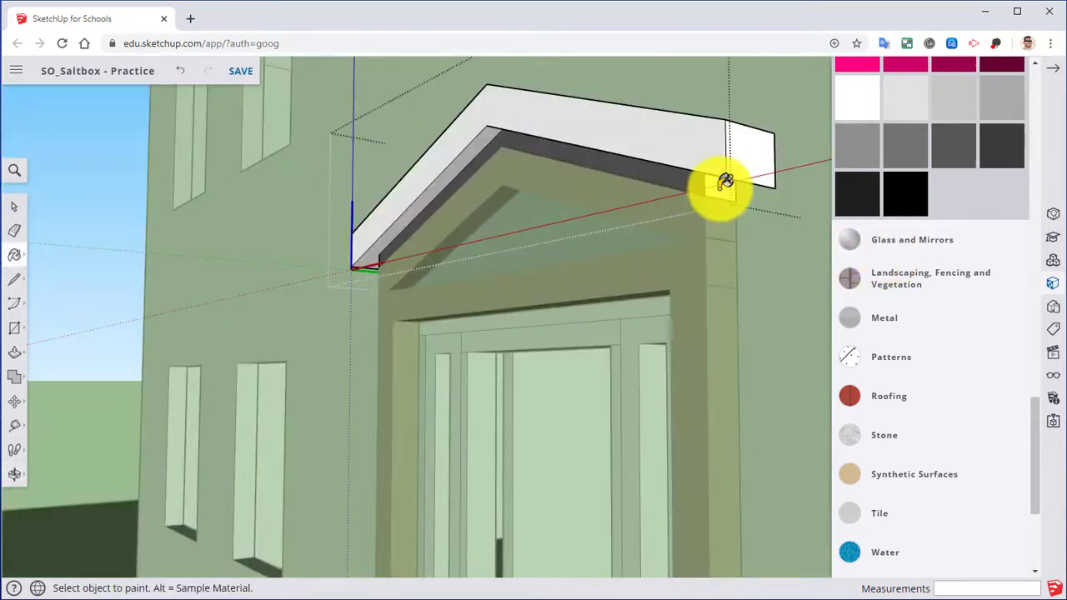
click(725, 146)
click(761, 156)
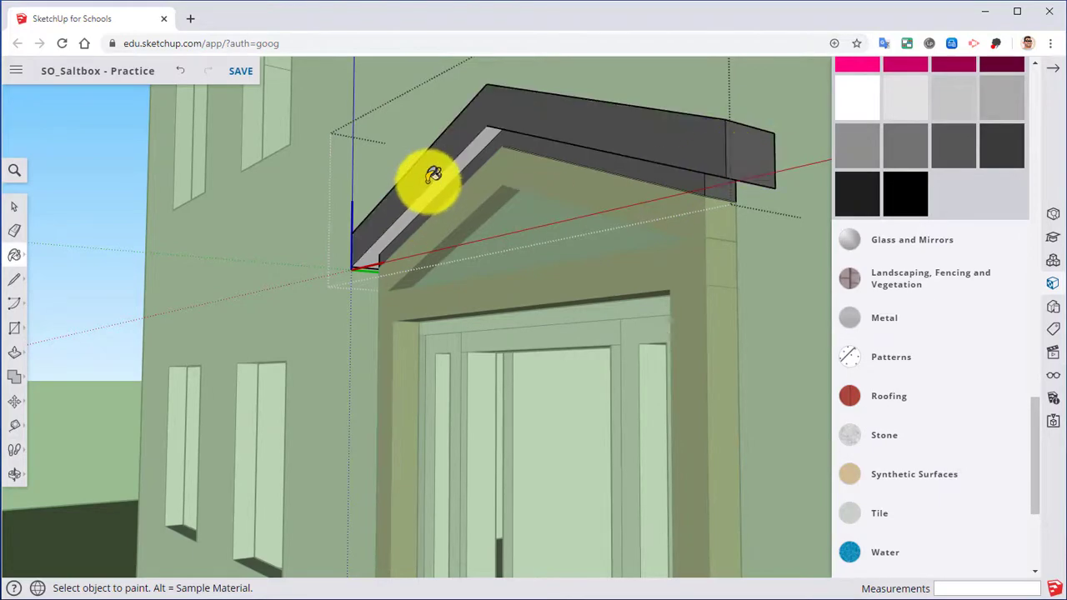
Step: Paint the outer gable trim's remaining end and sloping top faces dark gray, and close the component
middle_drag(445, 175, 770, 226)
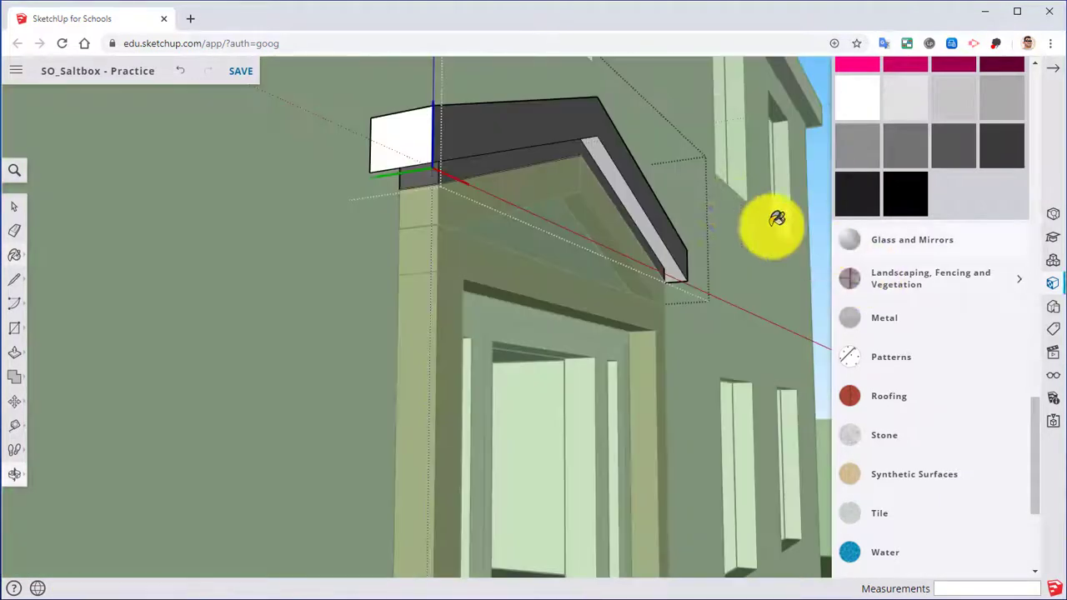
click(445, 150)
middle_drag(489, 133, 505, 289)
click(492, 229)
mouse_move(492, 228)
middle_down()
mouse_move(450, 241)
mouse_move(550, 228)
mouse_move(562, 200)
middle_up()
click(587, 226)
scroll(575, 225, down, 4)
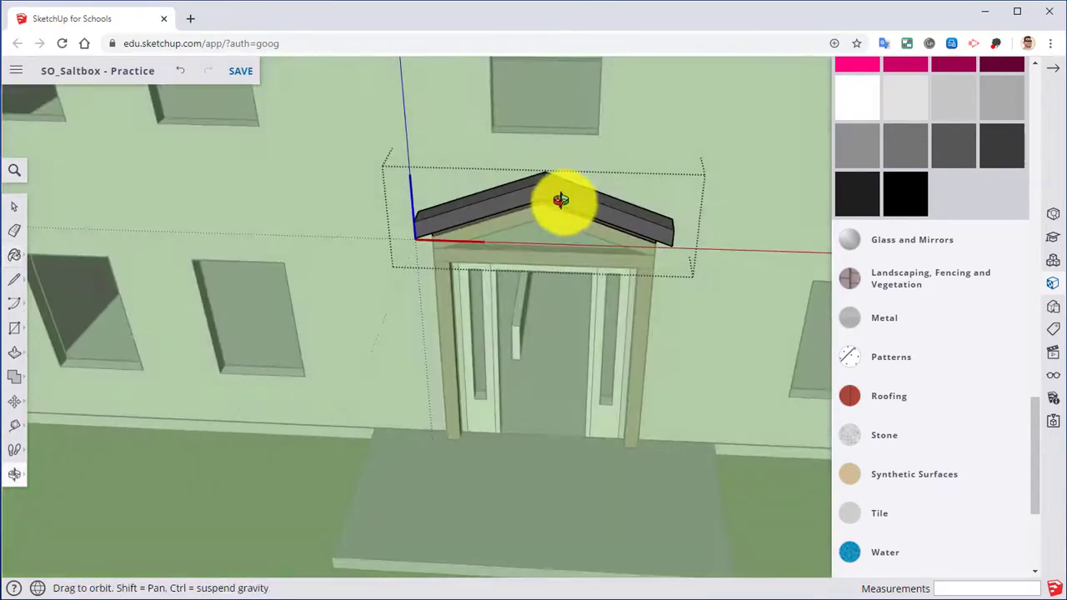
scroll(458, 214, down, 1)
right_click(340, 199)
Step: Open the house's main roof component and paint its fascia and sloping edge faces dark gray
middle_drag(380, 247, 651, 294)
right_click(529, 275)
click(575, 275)
click(530, 280)
mouse_move(685, 254)
middle_down()
mouse_move(612, 453)
mouse_move(424, 386)
mouse_move(431, 258)
mouse_move(684, 304)
mouse_move(591, 255)
middle_up()
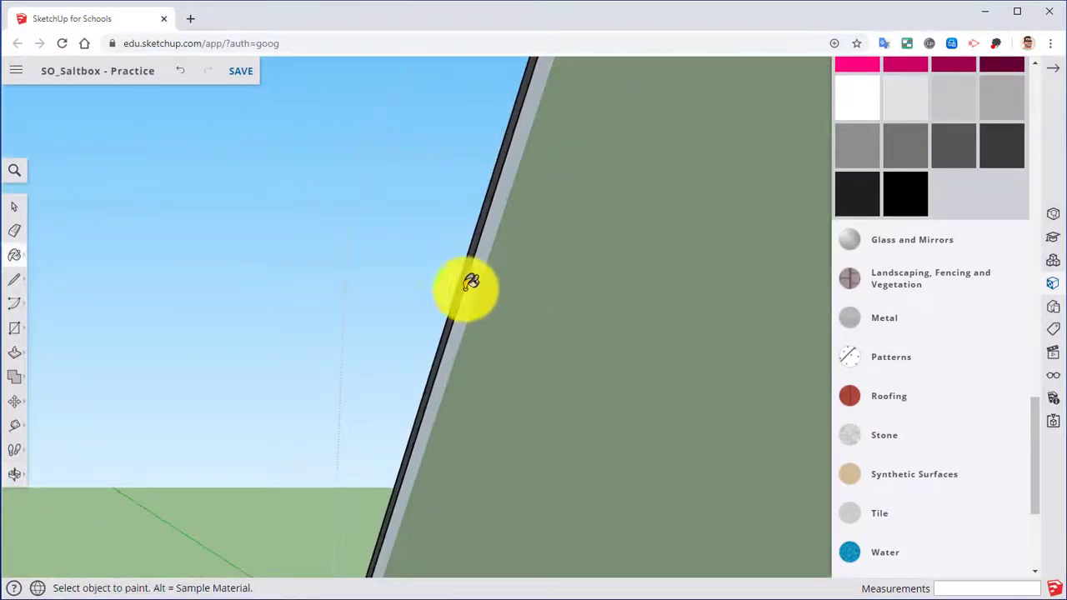
mouse_move(469, 288)
middle_down()
mouse_move(912, 470)
mouse_move(600, 376)
mouse_move(655, 267)
mouse_move(395, 202)
middle_up()
mouse_move(365, 358)
middle_down()
mouse_move(500, 392)
mouse_move(322, 358)
mouse_move(797, 350)
mouse_move(657, 361)
mouse_move(519, 405)
mouse_move(341, 293)
middle_up()
click(671, 367)
Step: Paint the main roof's remaining eave ends and overhang undersides dark gray, and close the roof component
scroll(350, 266, up, 5)
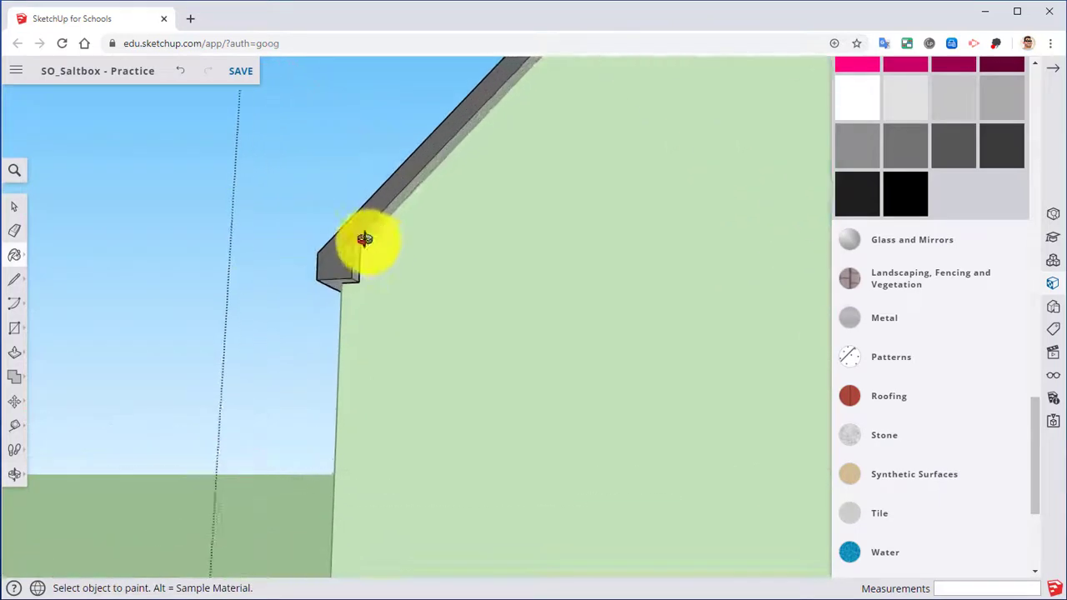
middle_drag(364, 239, 235, 242)
click(184, 272)
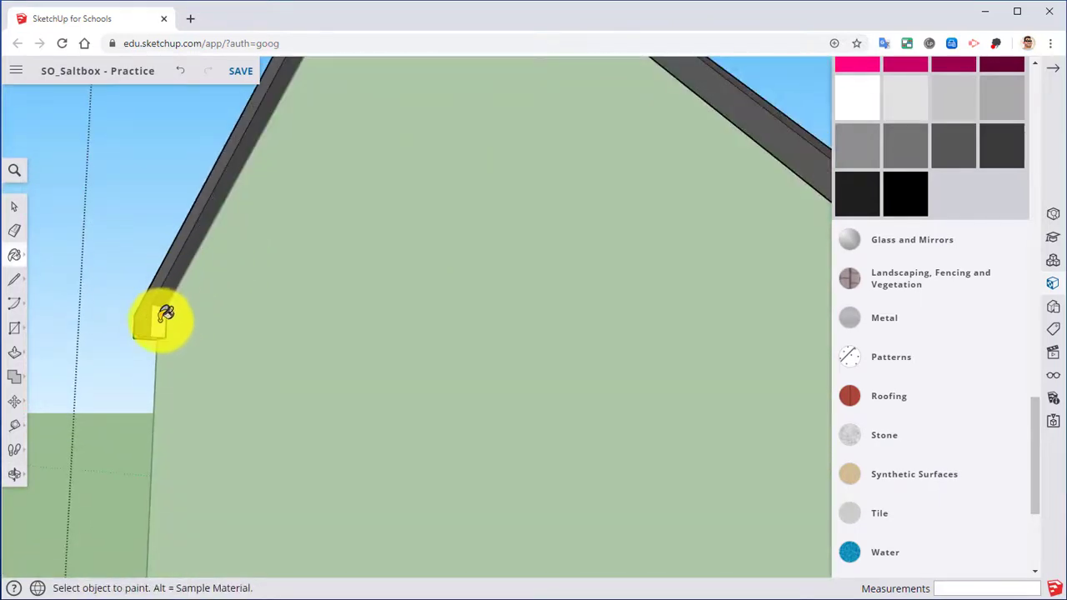
middle_drag(210, 325, 250, 221)
mouse_move(741, 404)
middle_down()
mouse_move(738, 325)
mouse_move(666, 314)
mouse_move(688, 302)
mouse_move(420, 472)
mouse_move(433, 392)
mouse_move(405, 215)
mouse_move(374, 267)
mouse_move(503, 328)
mouse_move(612, 357)
mouse_move(511, 350)
mouse_move(551, 384)
mouse_move(488, 345)
mouse_move(284, 305)
mouse_move(470, 275)
middle_up()
scroll(469, 275, down, 2)
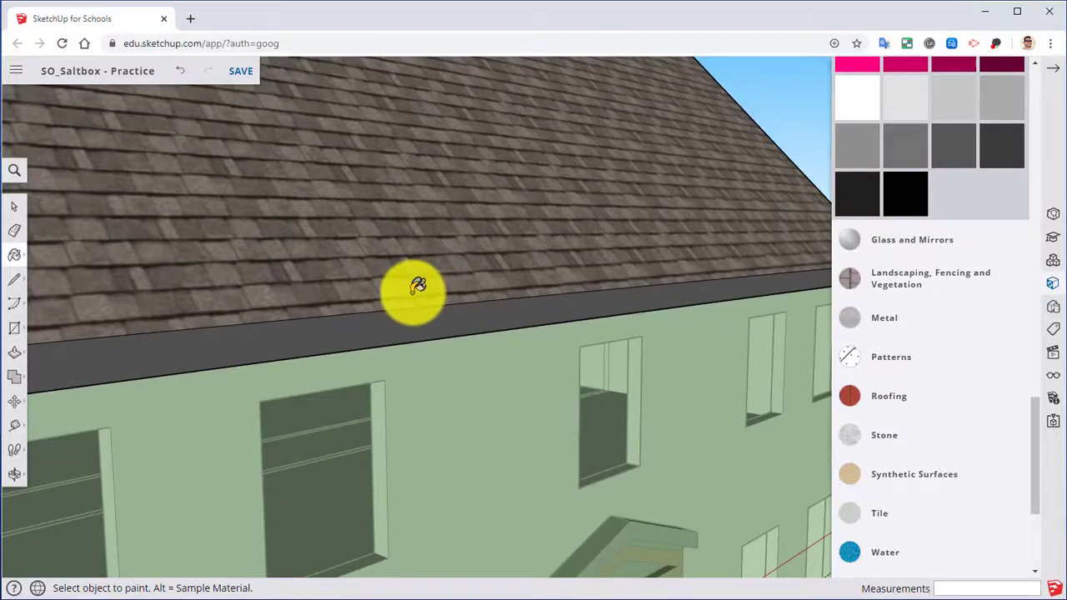
mouse_move(406, 299)
middle_down()
mouse_move(538, 276)
mouse_move(493, 264)
mouse_move(628, 279)
mouse_move(469, 341)
mouse_move(605, 405)
mouse_move(351, 412)
mouse_move(442, 409)
mouse_move(408, 350)
middle_up()
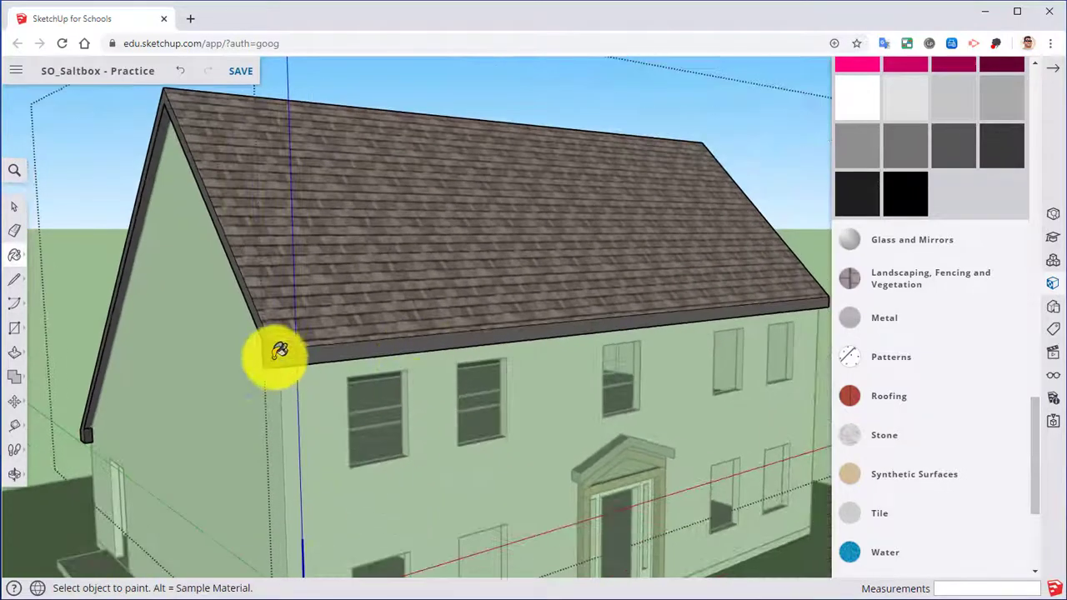
right_click(107, 175)
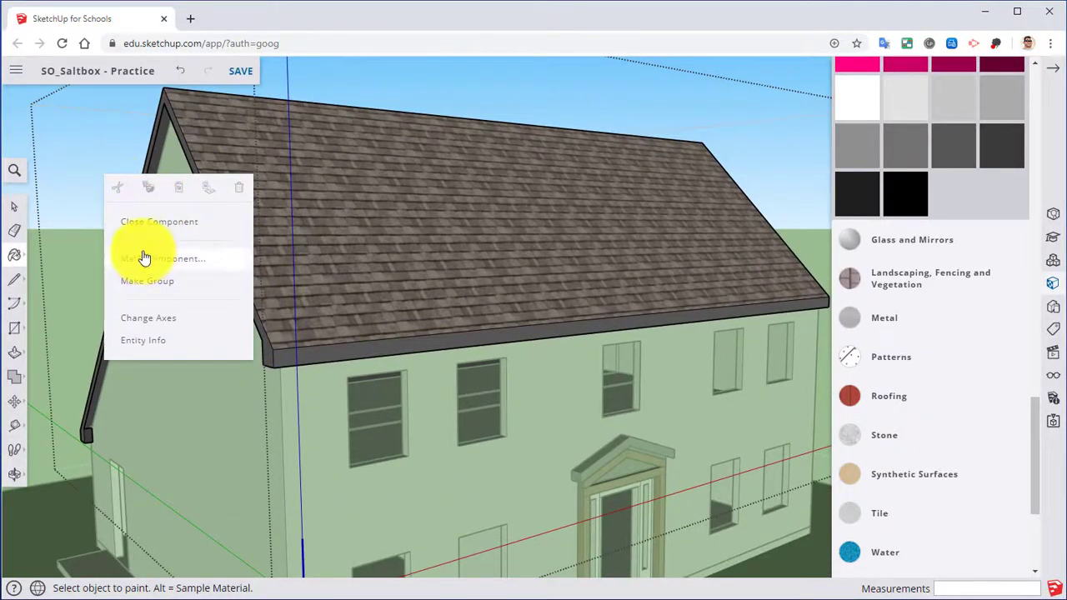
click(154, 223)
Step: Open the siding-covered wall component around the front door for editing
middle_drag(138, 239, 357, 350)
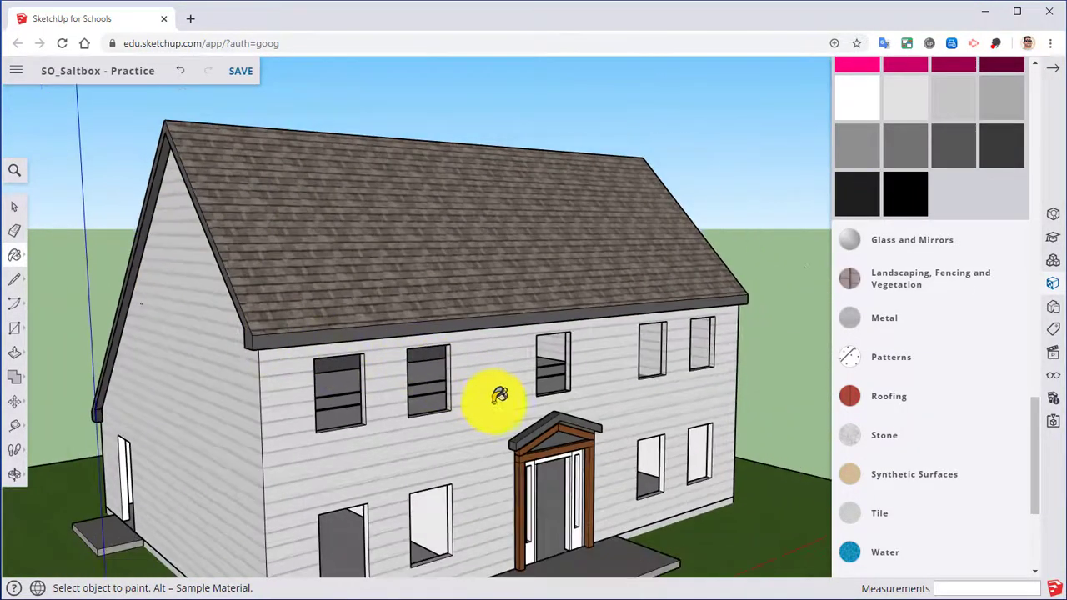
mouse_move(499, 395)
middle_down()
mouse_move(331, 312)
mouse_move(424, 425)
mouse_move(328, 453)
mouse_move(367, 386)
mouse_move(436, 448)
mouse_move(376, 412)
mouse_move(407, 216)
middle_up()
scroll(328, 425, up, 6)
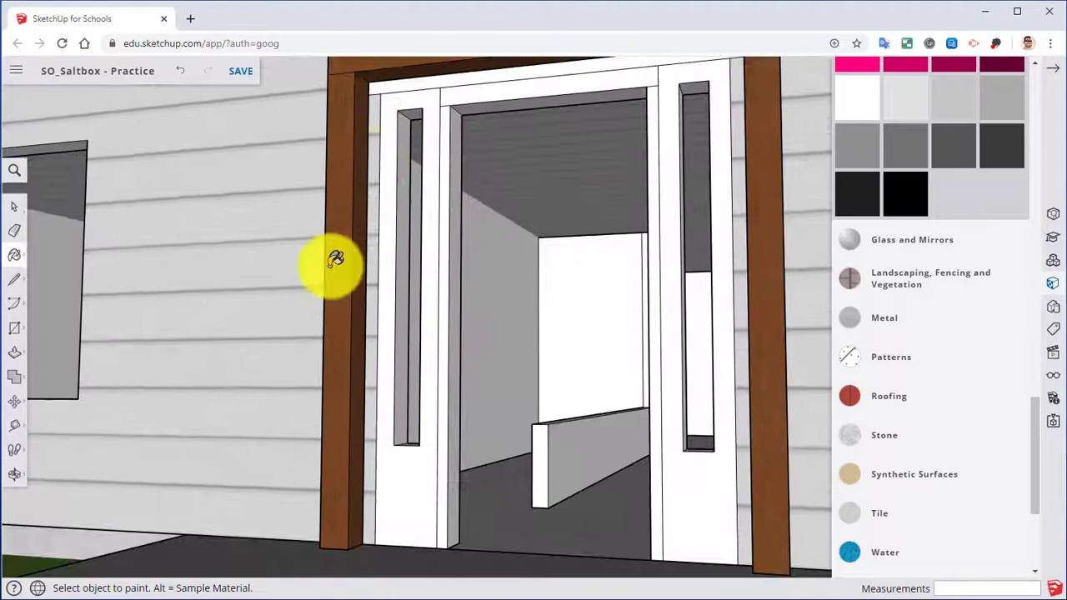
right_click(223, 225)
click(268, 274)
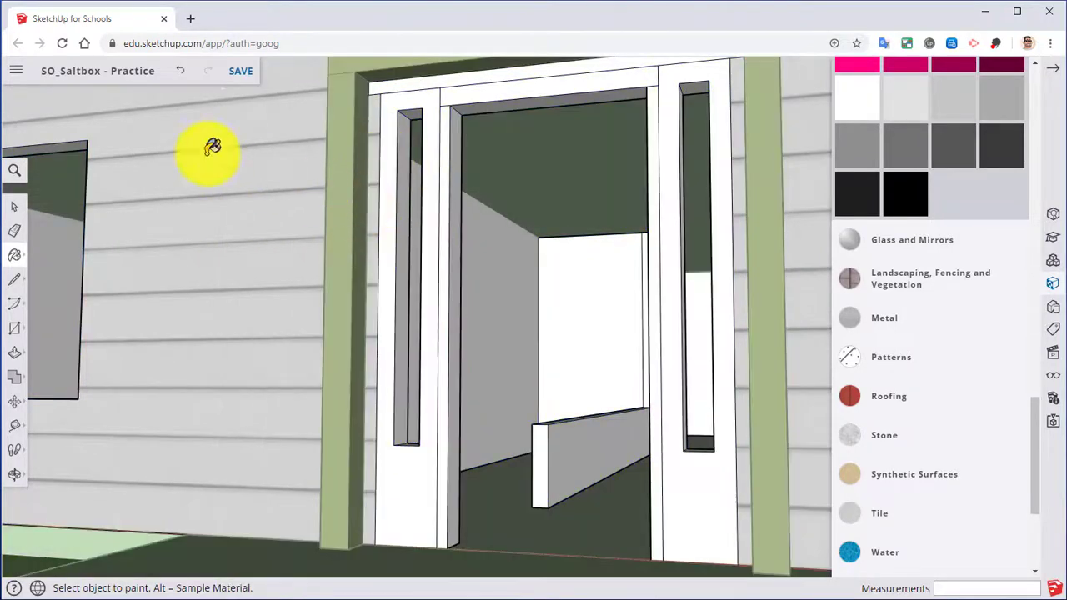
Step: Draw a vertical line about 6' 11 1/2" long down the wall, along the left wooden post's inner edge to the floor
right_click(202, 197)
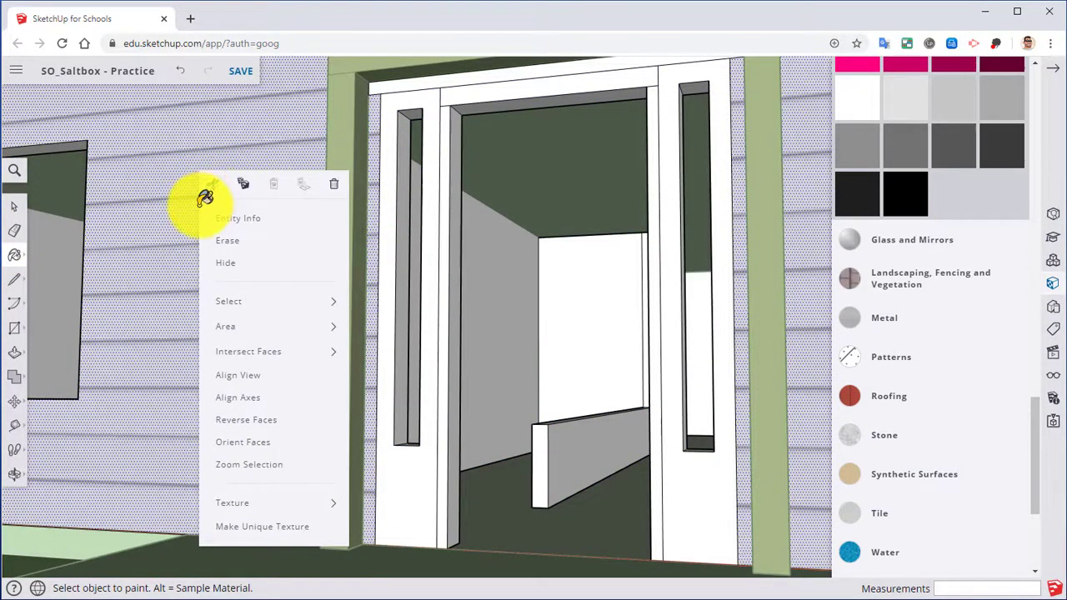
click(14, 285)
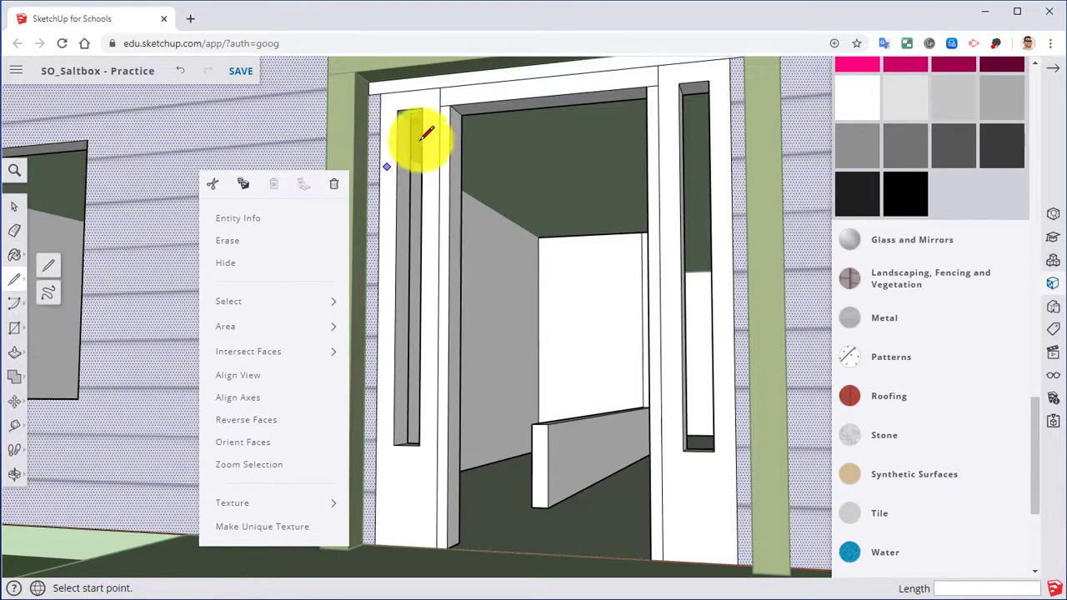
click(368, 95)
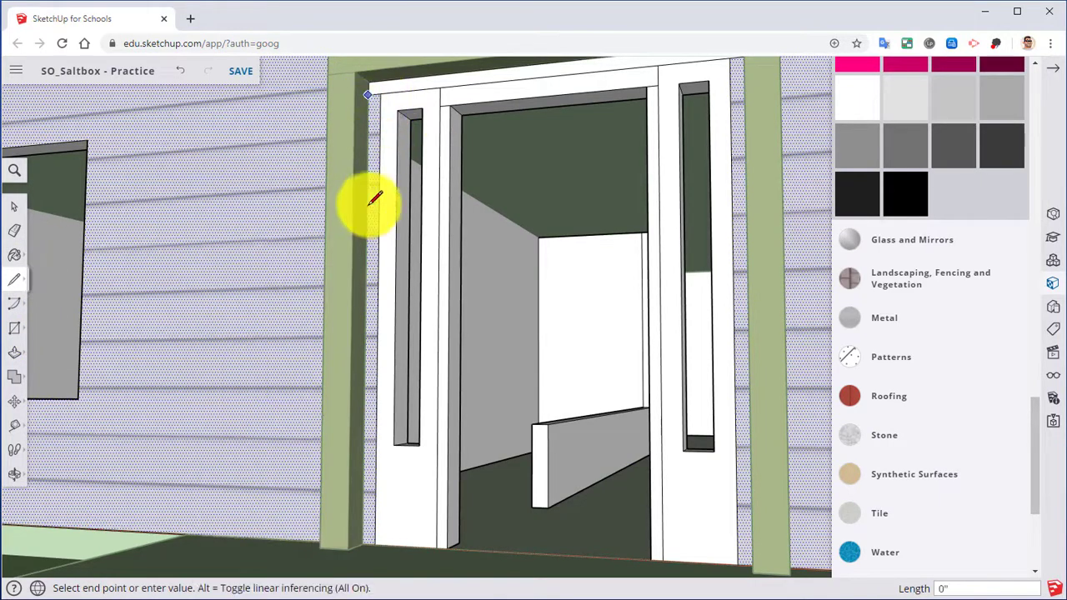
click(363, 547)
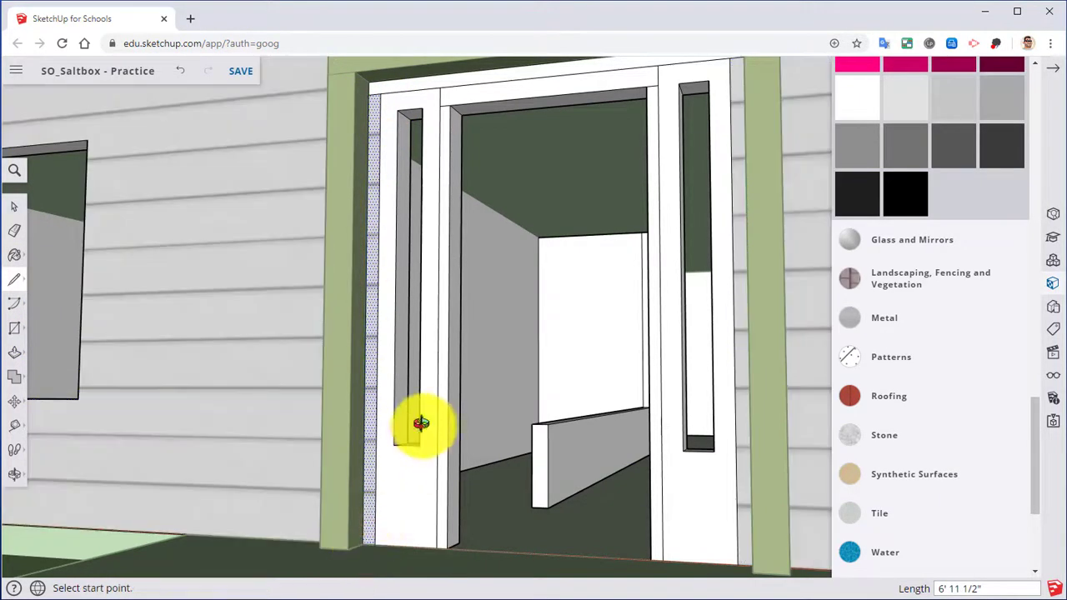
Step: Draw a vertical line about 6' 11 1/2" long down the wall, along the right wooden post's inner edge to the floor
middle_drag(422, 424, 667, 192)
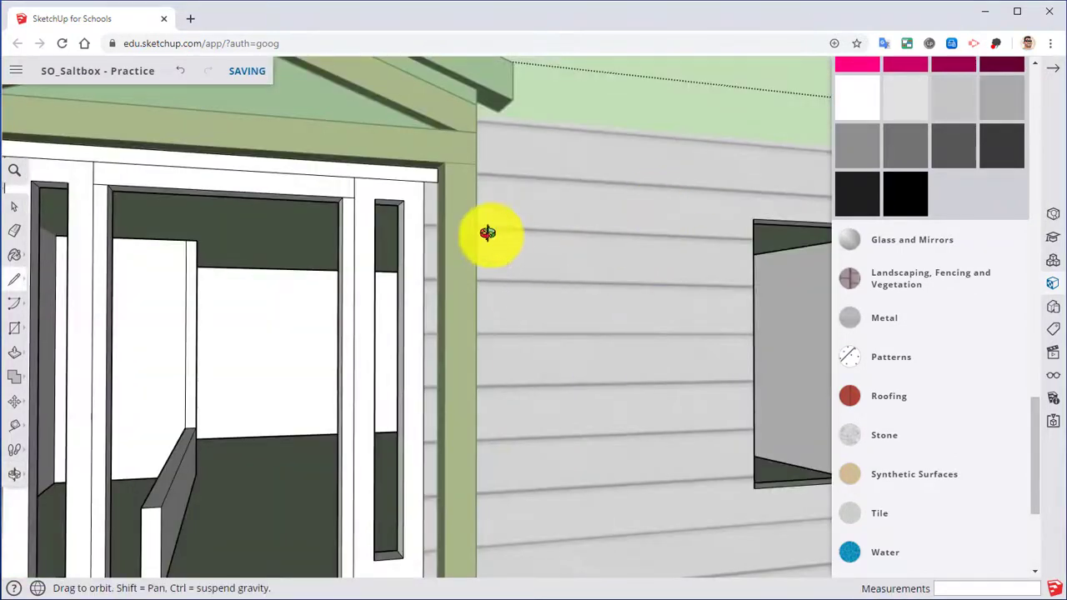
middle_drag(488, 233, 495, 276)
click(498, 115)
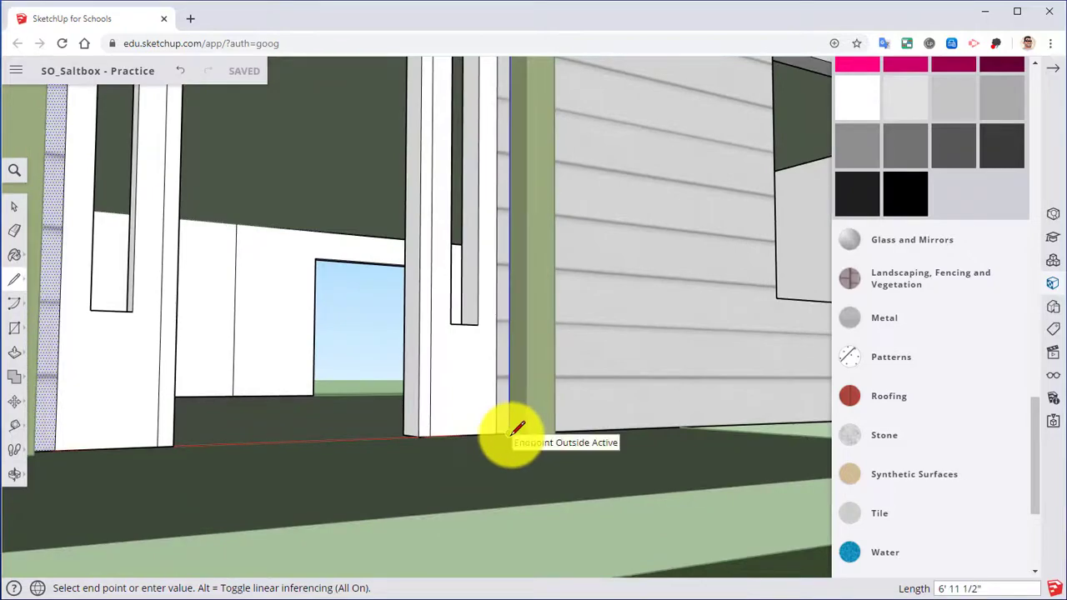
Step: Paint the narrow siding strip between the left wooden post and the white door frame dark gray with Color M06
middle_drag(561, 310, 198, 310)
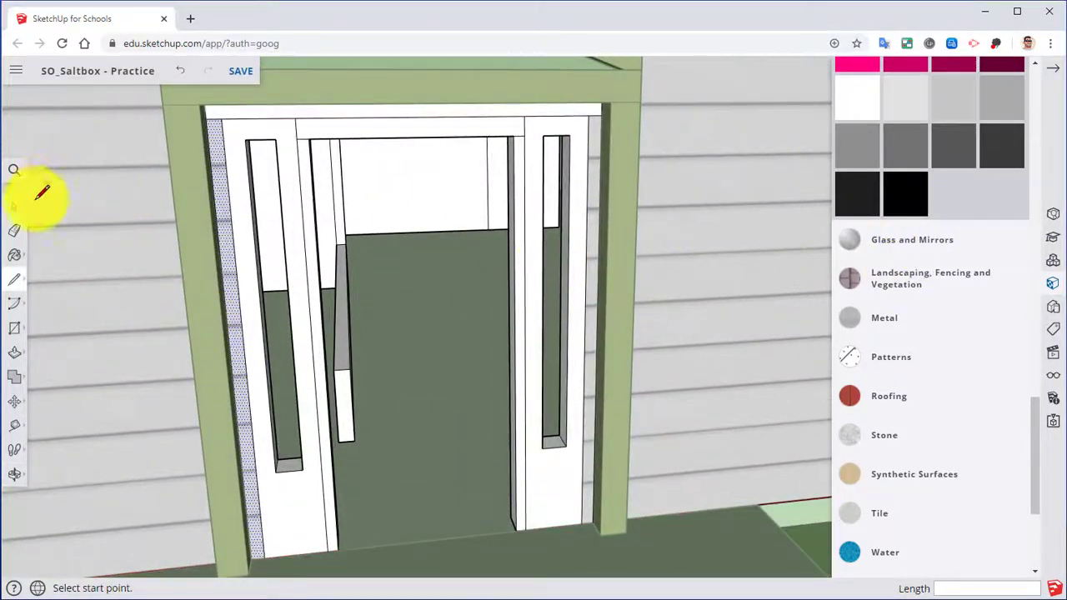
click(20, 257)
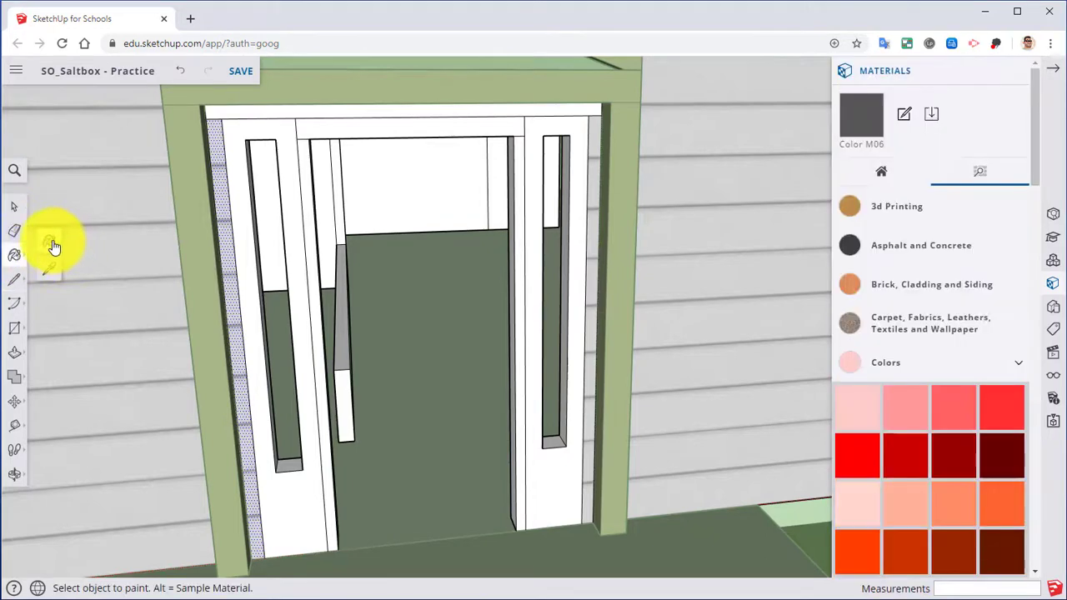
scroll(225, 229, up, 3)
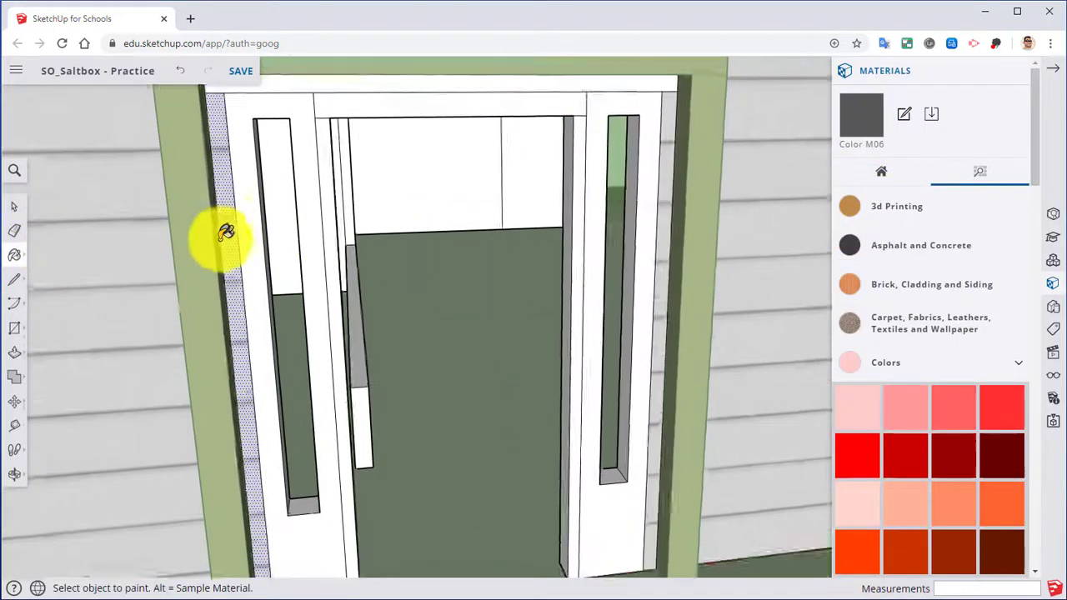
click(231, 231)
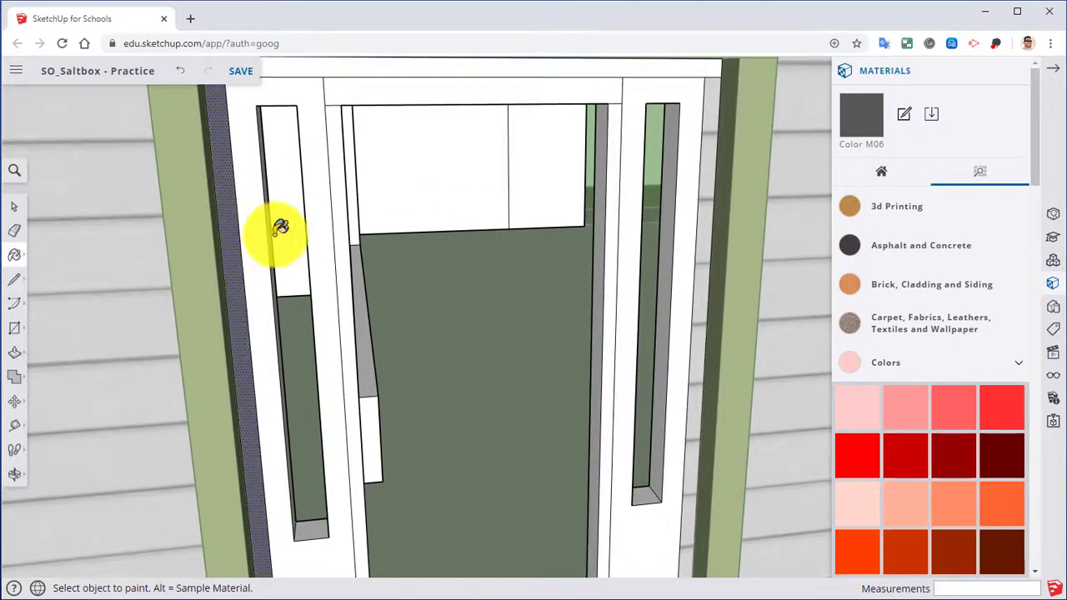
scroll(276, 233, down, 1)
Step: Paint the siding strips above and to the right of the door frame dark gray, and close the wall component
mouse_move(276, 233)
shift+middle_down()
mouse_move(276, 326)
mouse_move(293, 234)
shift+middle_up()
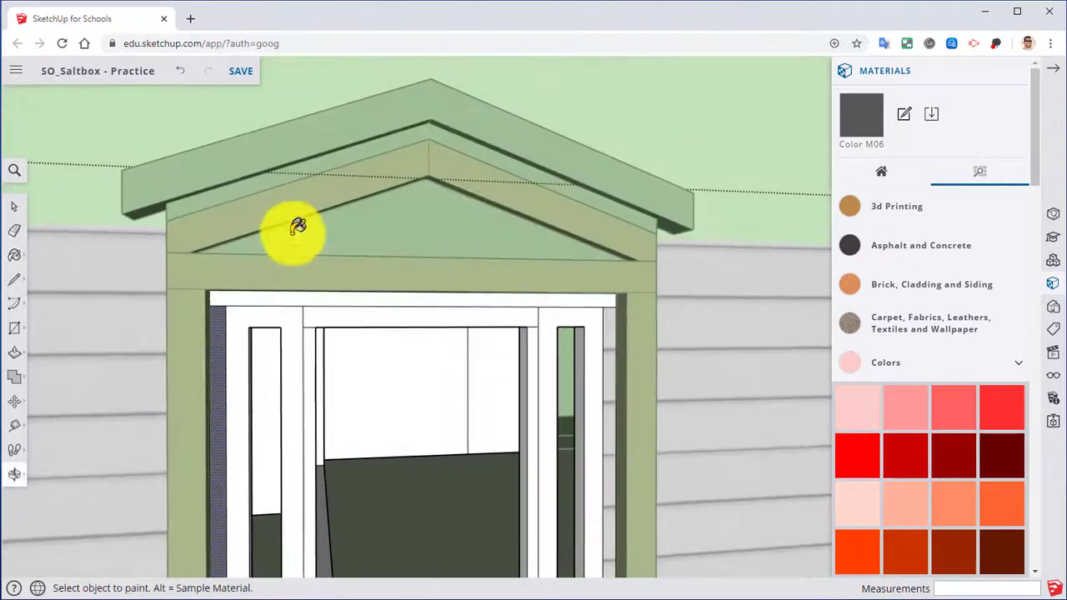
click(285, 297)
mouse_move(338, 320)
middle_down()
mouse_move(315, 258)
mouse_move(368, 318)
mouse_move(466, 279)
mouse_move(381, 328)
mouse_move(414, 350)
mouse_move(555, 242)
mouse_move(532, 280)
mouse_move(409, 292)
middle_up()
click(435, 247)
scroll(466, 279, down, 2)
right_click(431, 337)
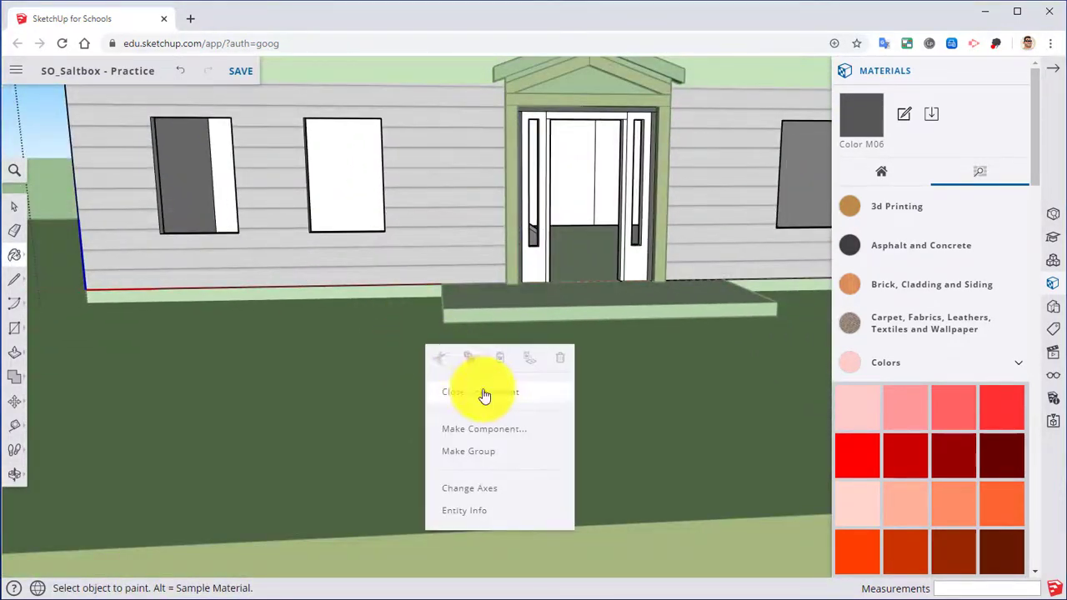
Step: Inspect the finished house exterior, hide the materials list, and bring the whole front facade into view
mouse_move(476, 392)
middle_down()
mouse_move(476, 322)
mouse_move(403, 343)
mouse_move(445, 384)
mouse_move(415, 369)
middle_up()
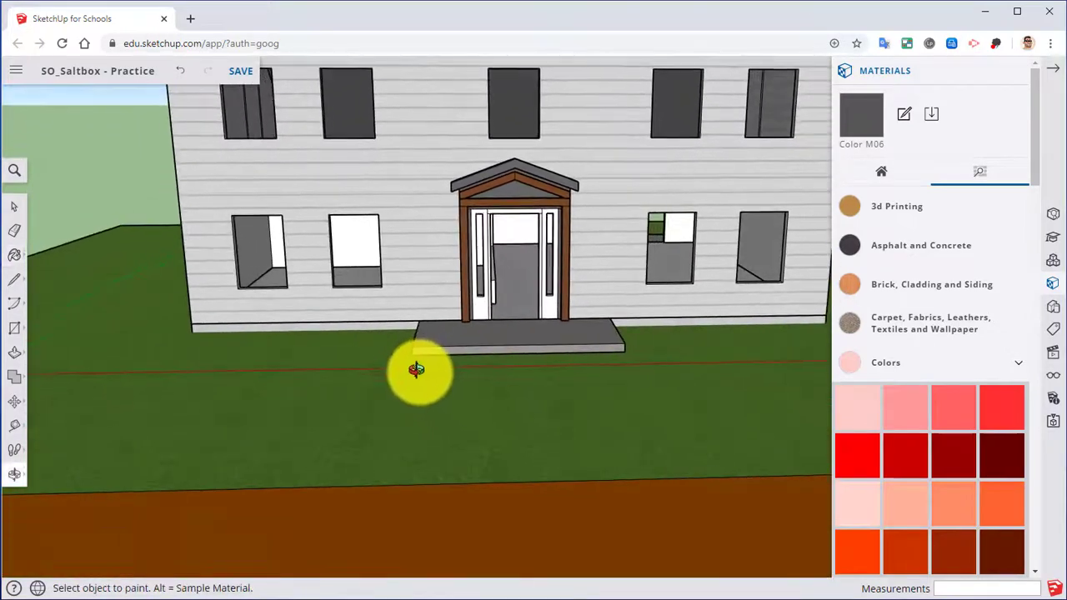
middle_drag(271, 465, 570, 542)
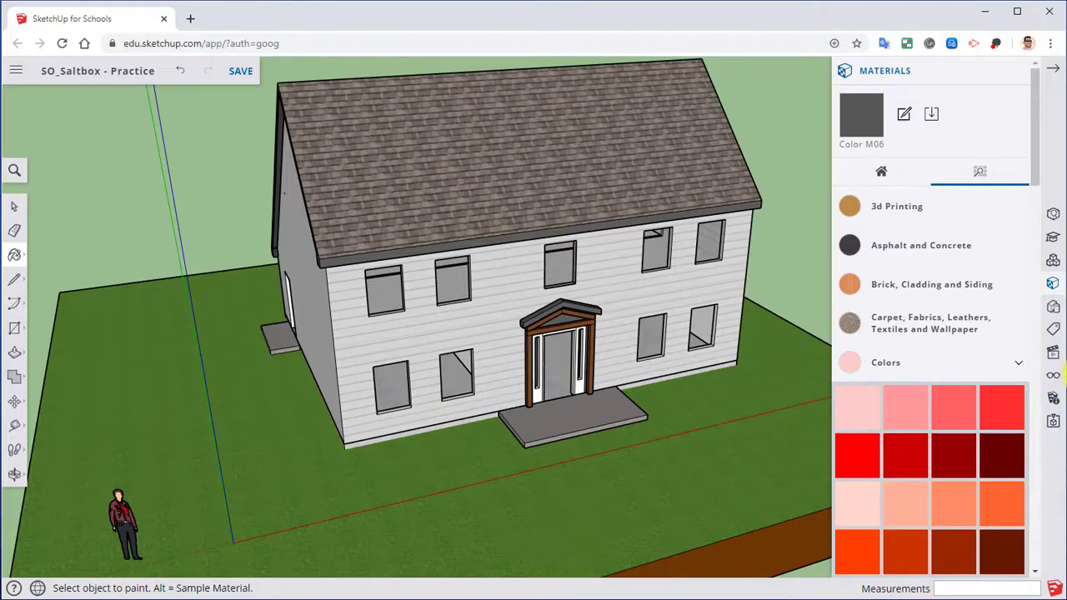
middle_drag(612, 351, 448, 211)
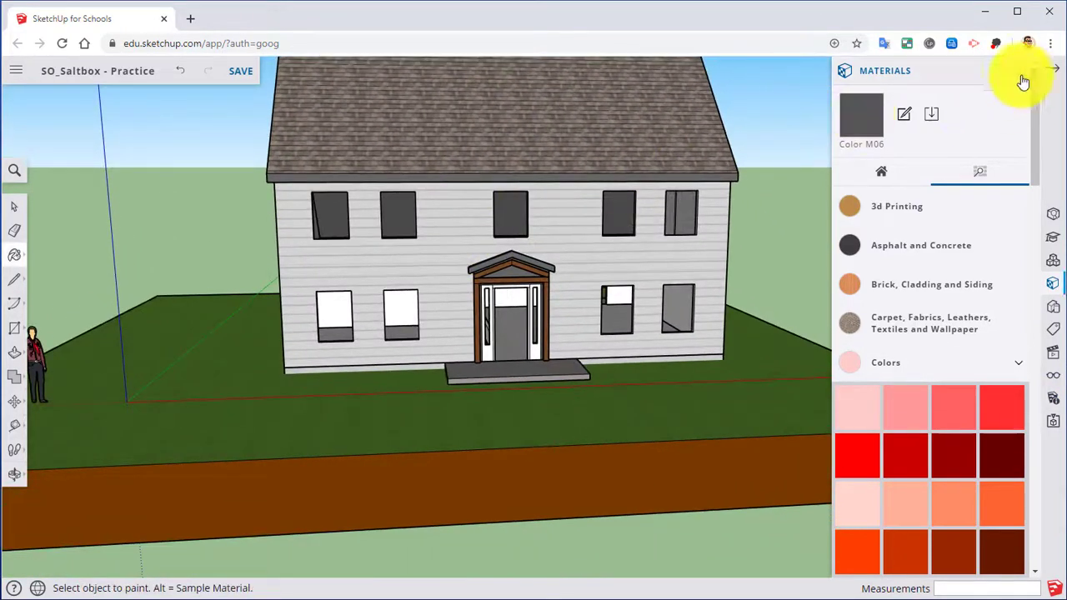
click(1022, 75)
mouse_move(577, 291)
middle_down()
mouse_move(638, 345)
mouse_move(595, 314)
mouse_move(600, 353)
mouse_move(612, 358)
middle_up()
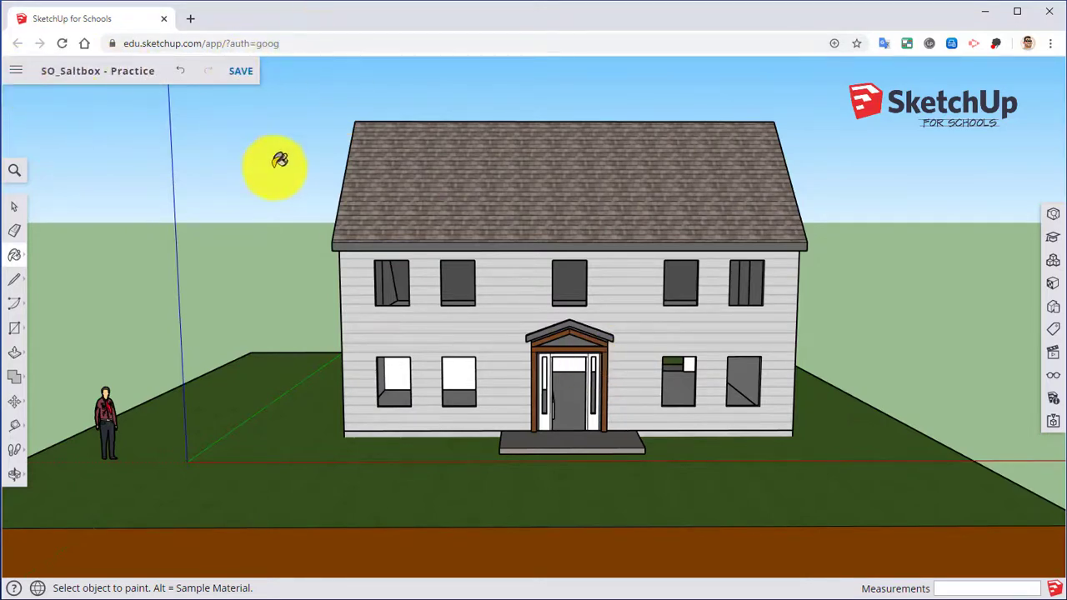
Step: Open the PNG image export for the house model
click(13, 72)
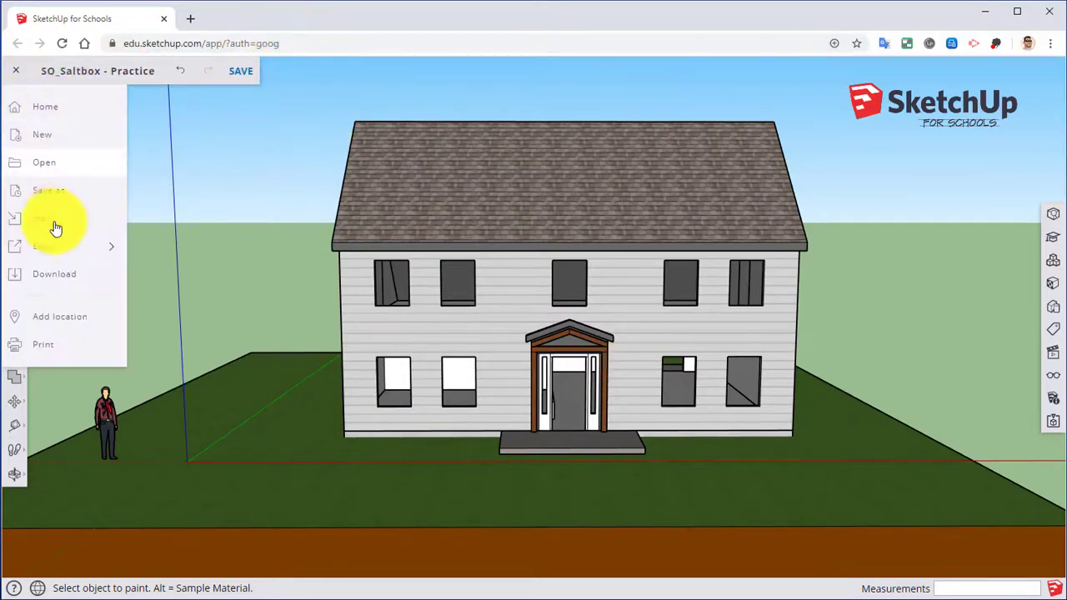
click(48, 246)
click(166, 272)
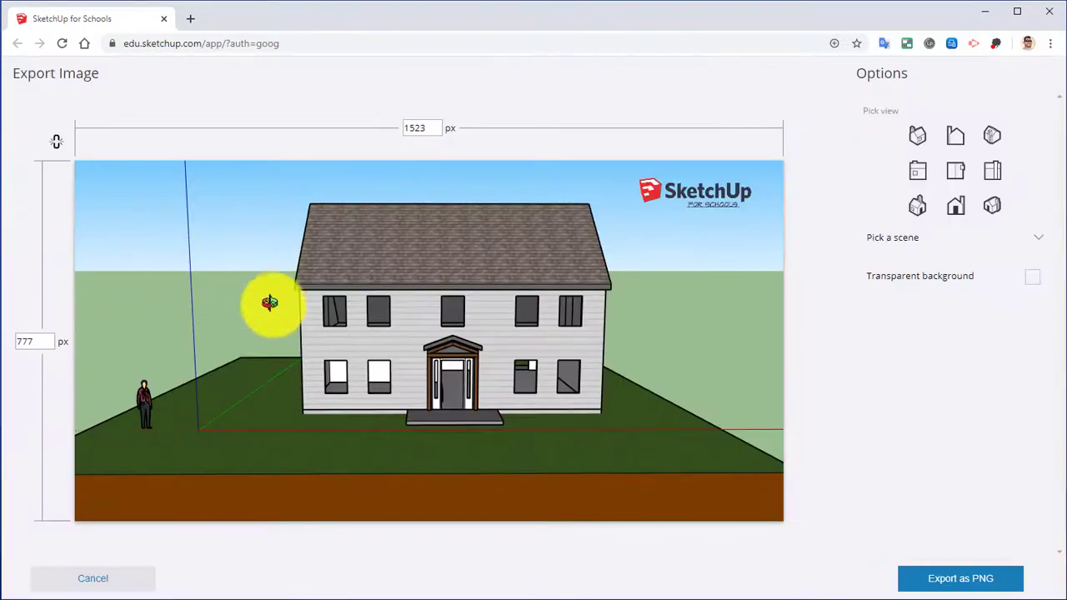
Step: Examine the front entrance's door surround and gable up close in the export preview
shift+middle_drag(371, 330, 345, 335)
scroll(428, 353, up, 3)
scroll(428, 352, up, 6)
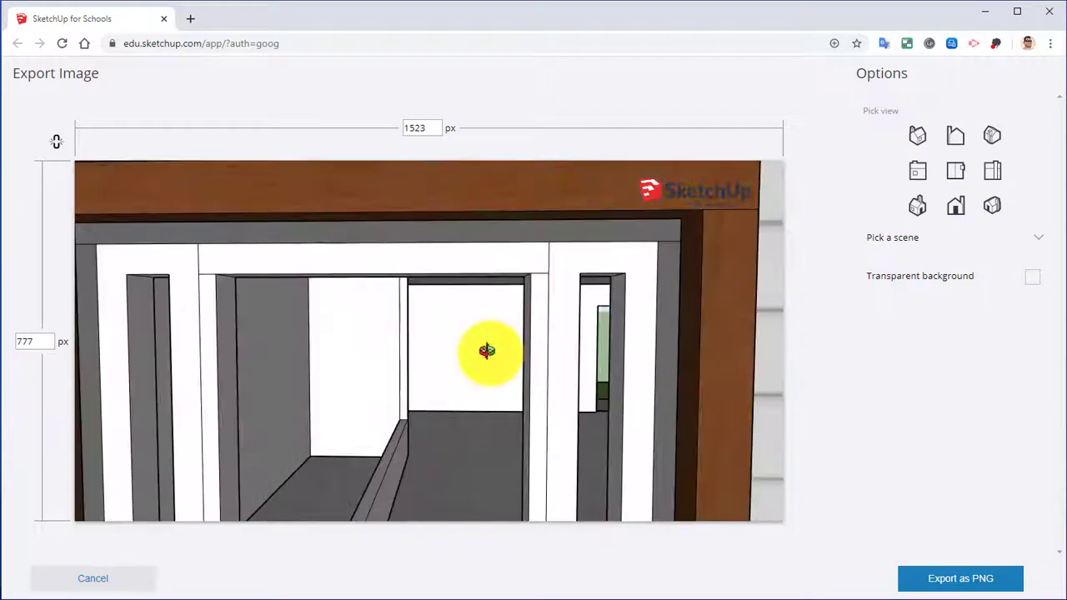
scroll(486, 346, down, 2)
scroll(483, 326, up, 3)
shift+middle_drag(483, 326, 501, 353)
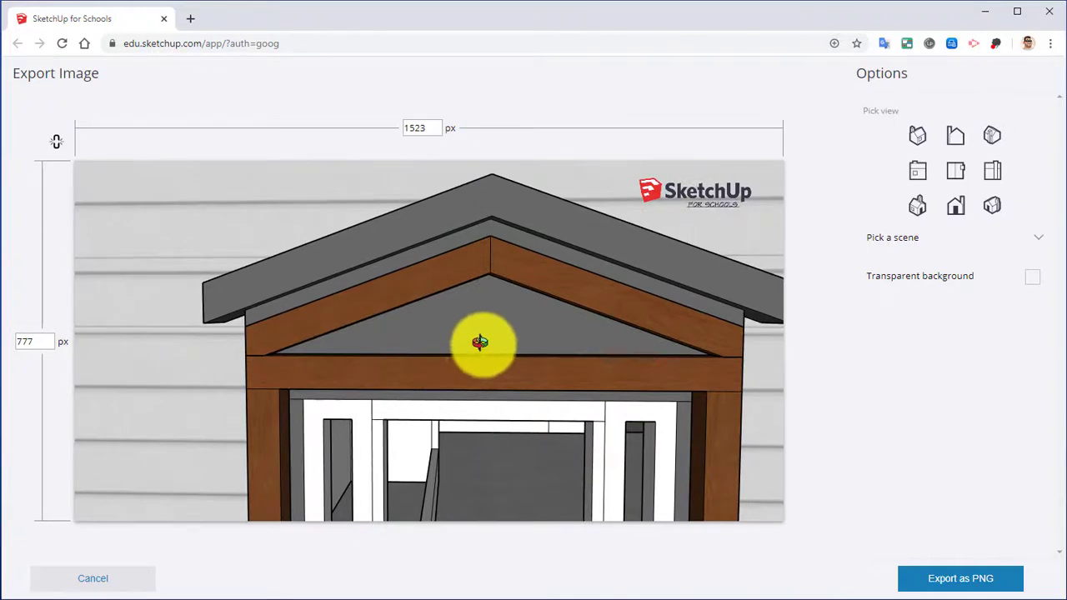
Step: Frame the house's front facade with the entrance and front step in the export image preview
scroll(480, 341, down, 8)
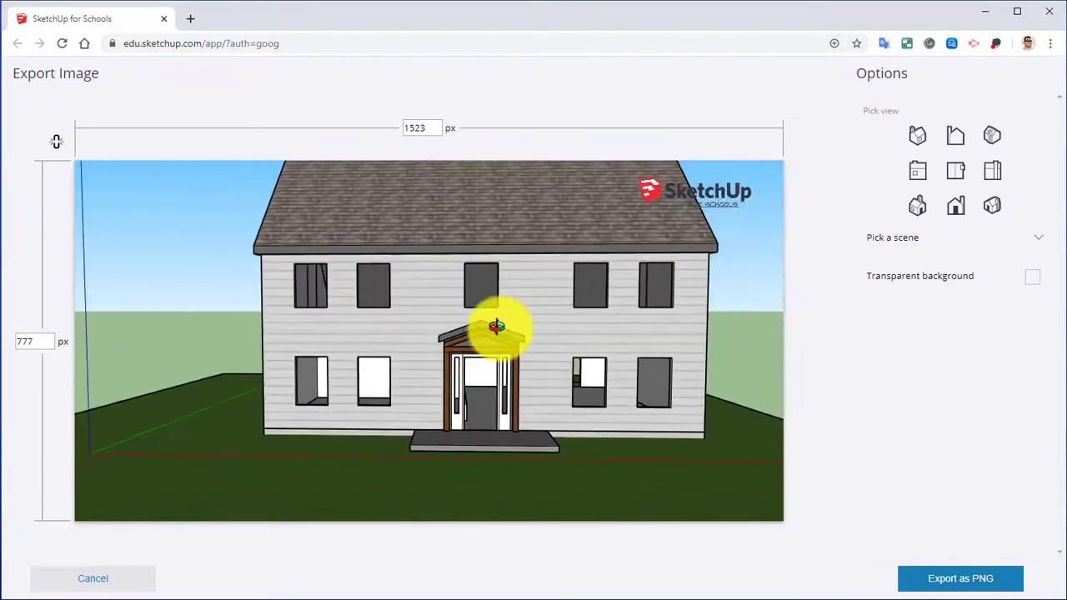
shift+middle_drag(496, 326, 477, 356)
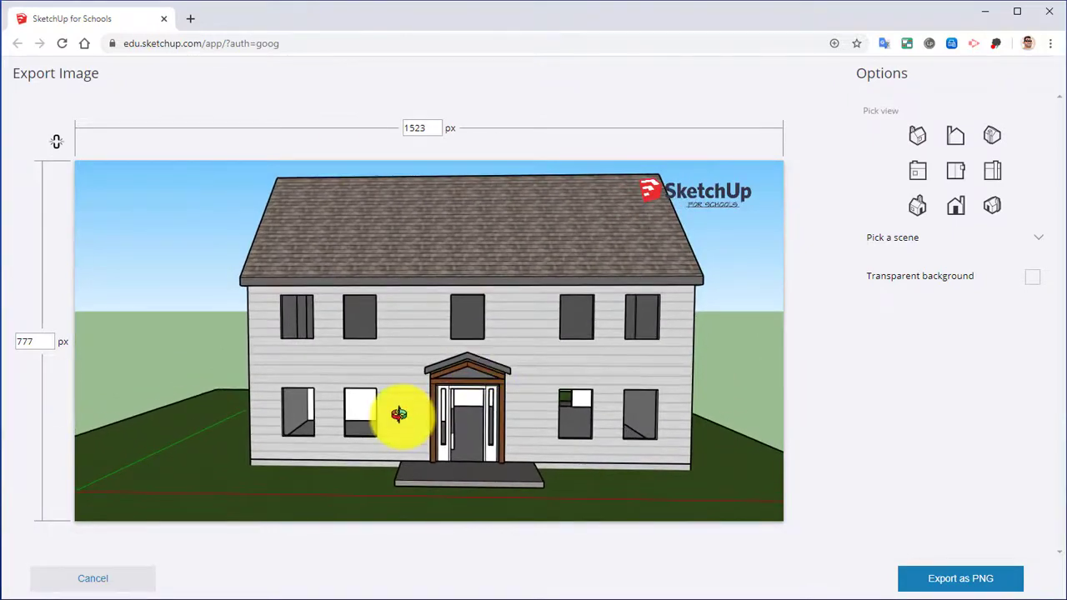
middle_drag(398, 413, 526, 357)
scroll(459, 283, down, 2)
scroll(425, 305, down, 3)
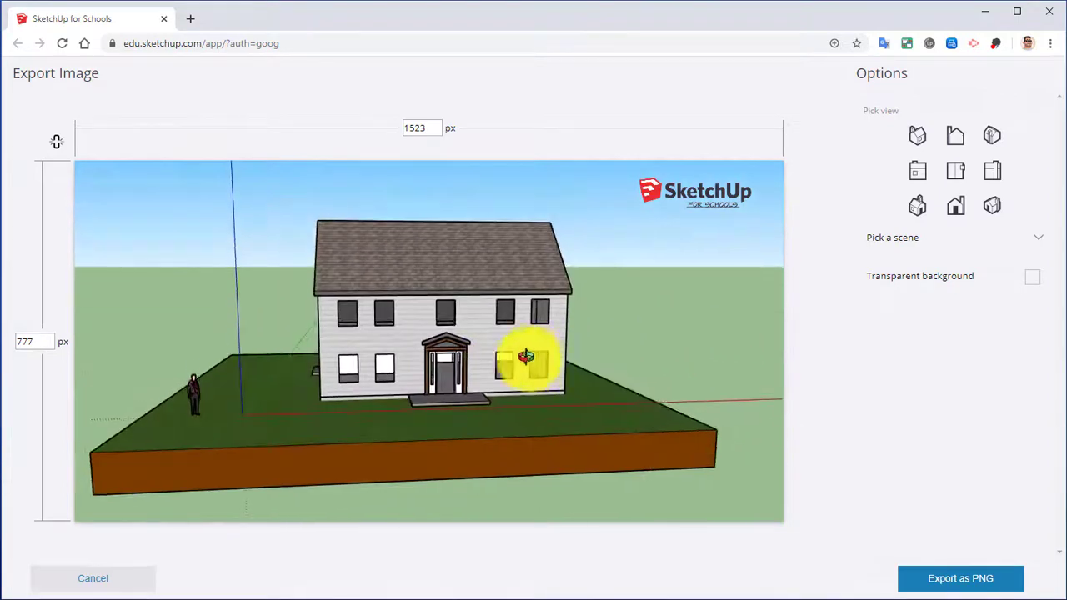
scroll(500, 356, up, 3)
shift+middle_drag(462, 333, 502, 375)
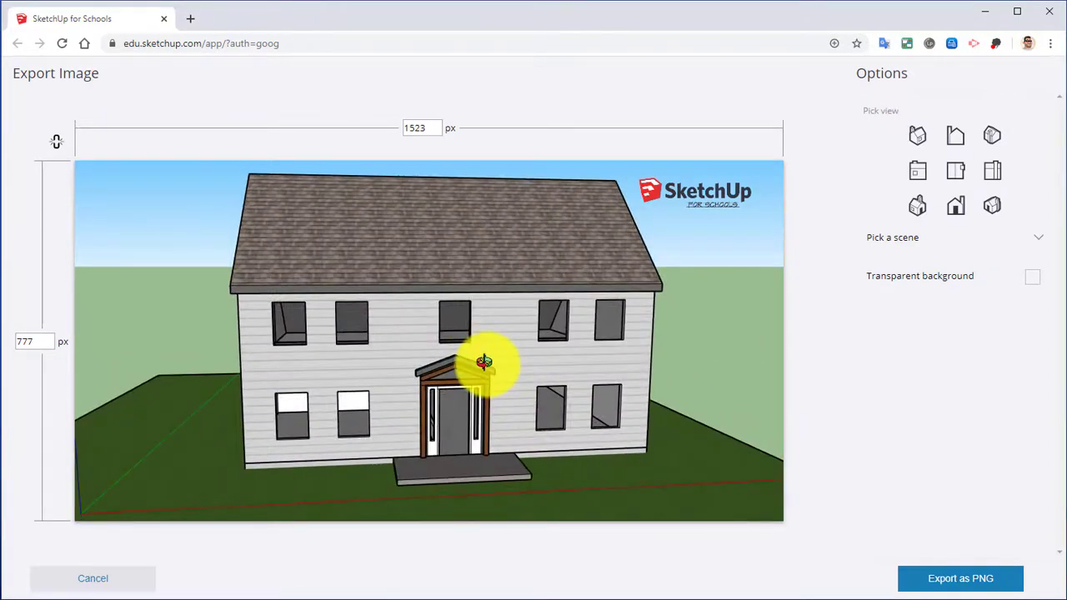
scroll(467, 367, up, 4)
shift+middle_drag(408, 361, 329, 290)
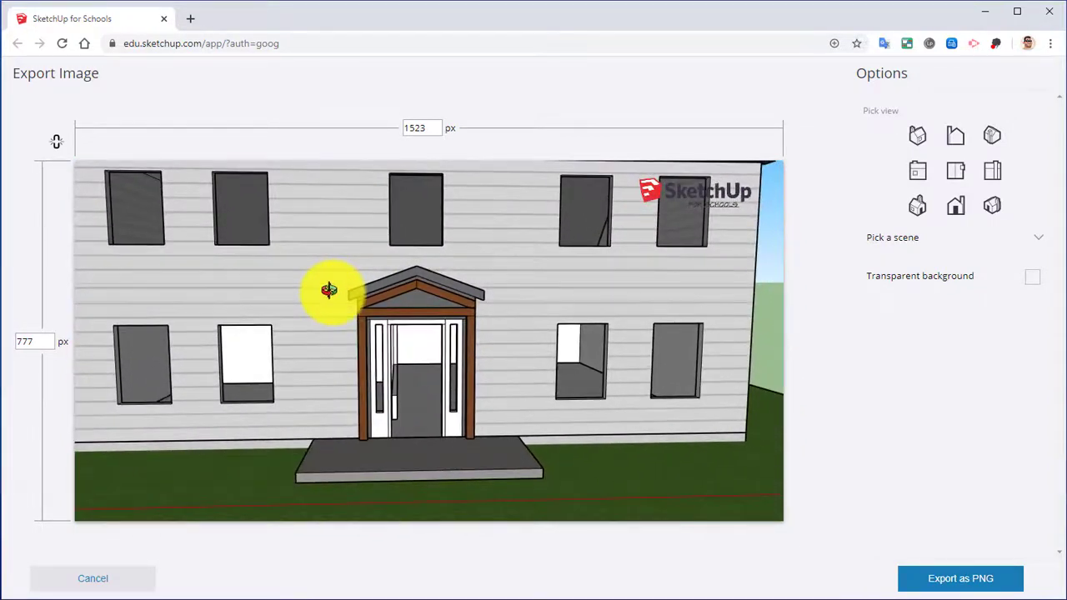